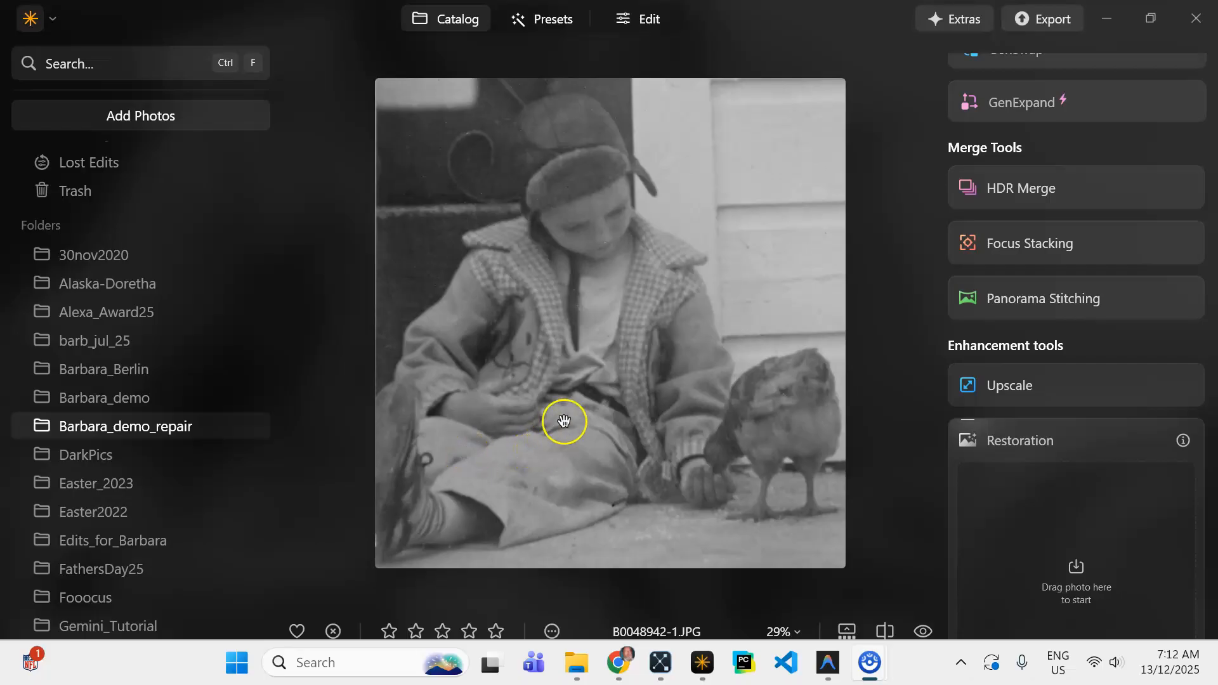
- Run a Full restoration on the black-and-white photo B0048942-1 of the child with the chicken
click(330, 308)
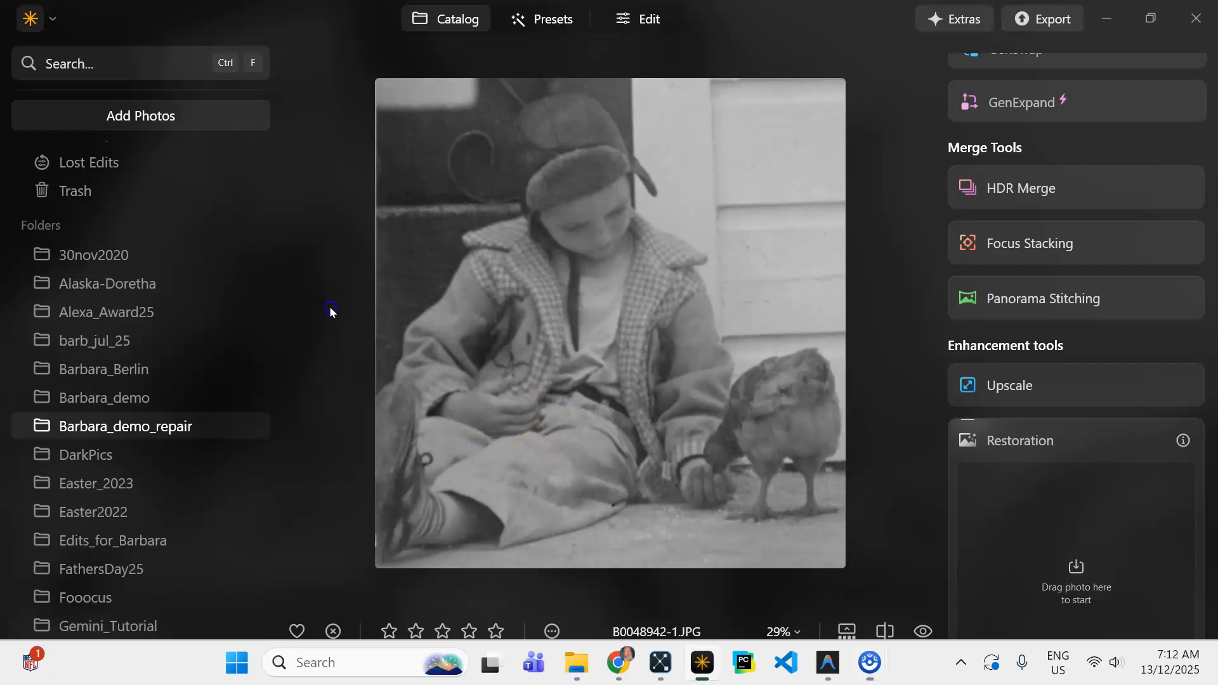
click(438, 17)
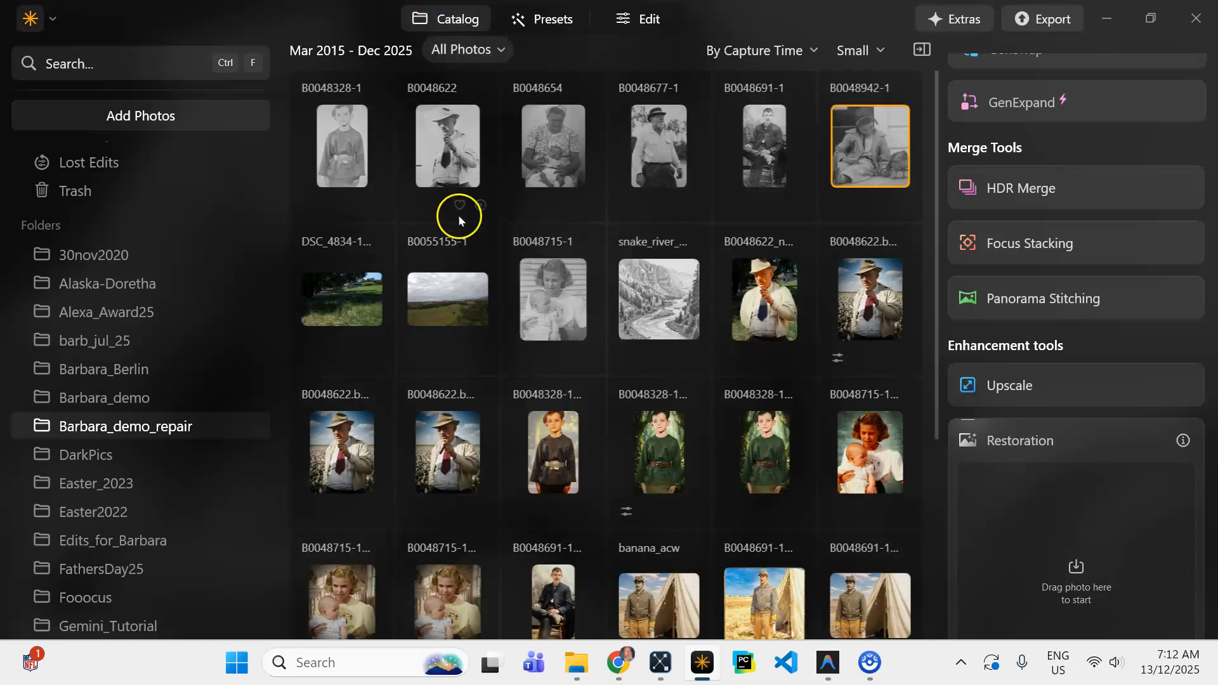
drag(854, 142, 1048, 559)
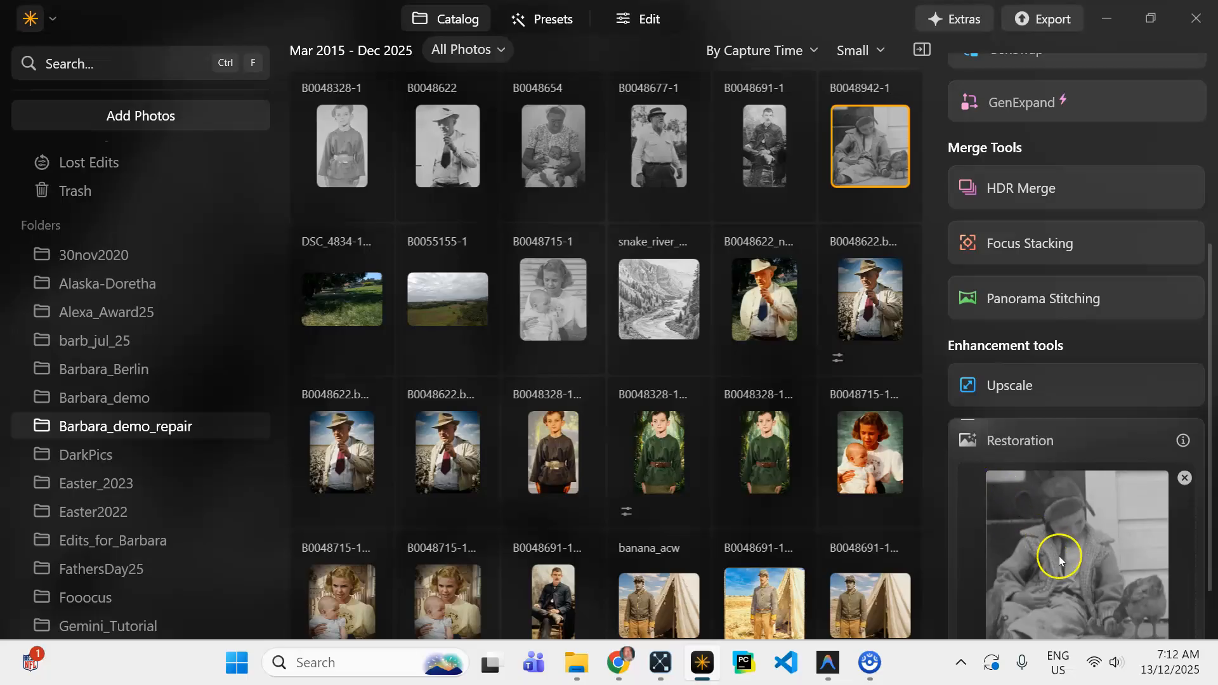
scroll(1059, 556, down, 2)
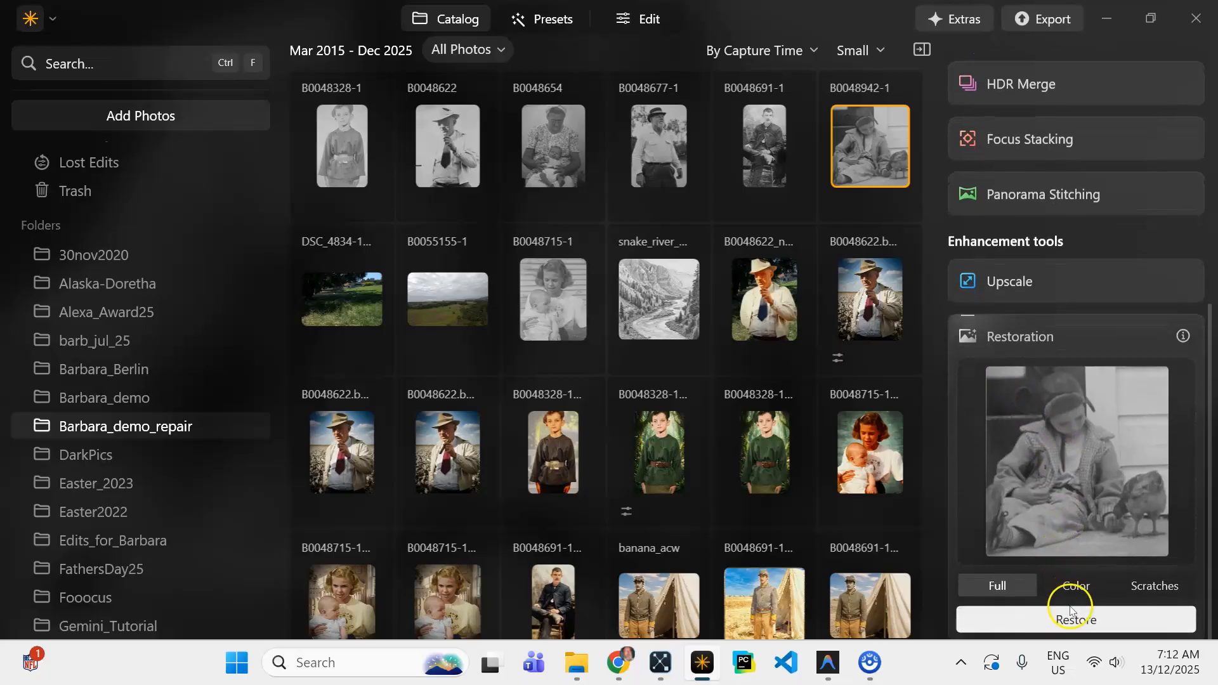
click(1070, 620)
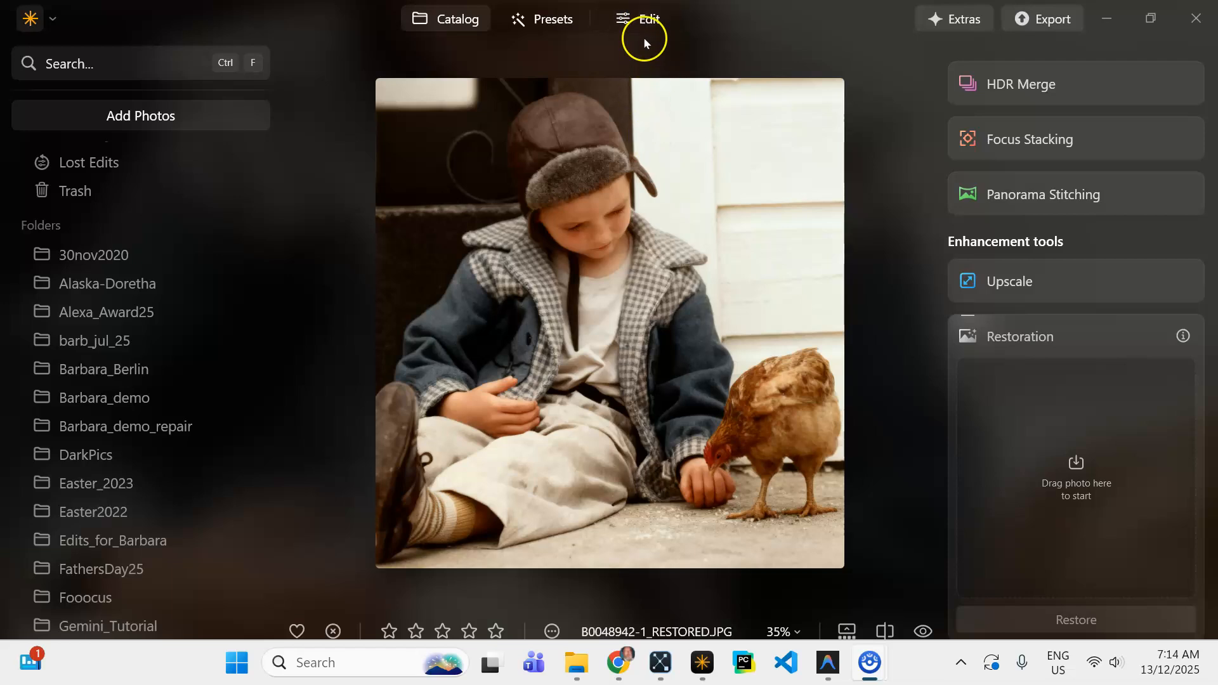
- Open the restored photo for editing and apply Low Noiseless denoising with Sharpness 65 and slightly increased Details
click(643, 18)
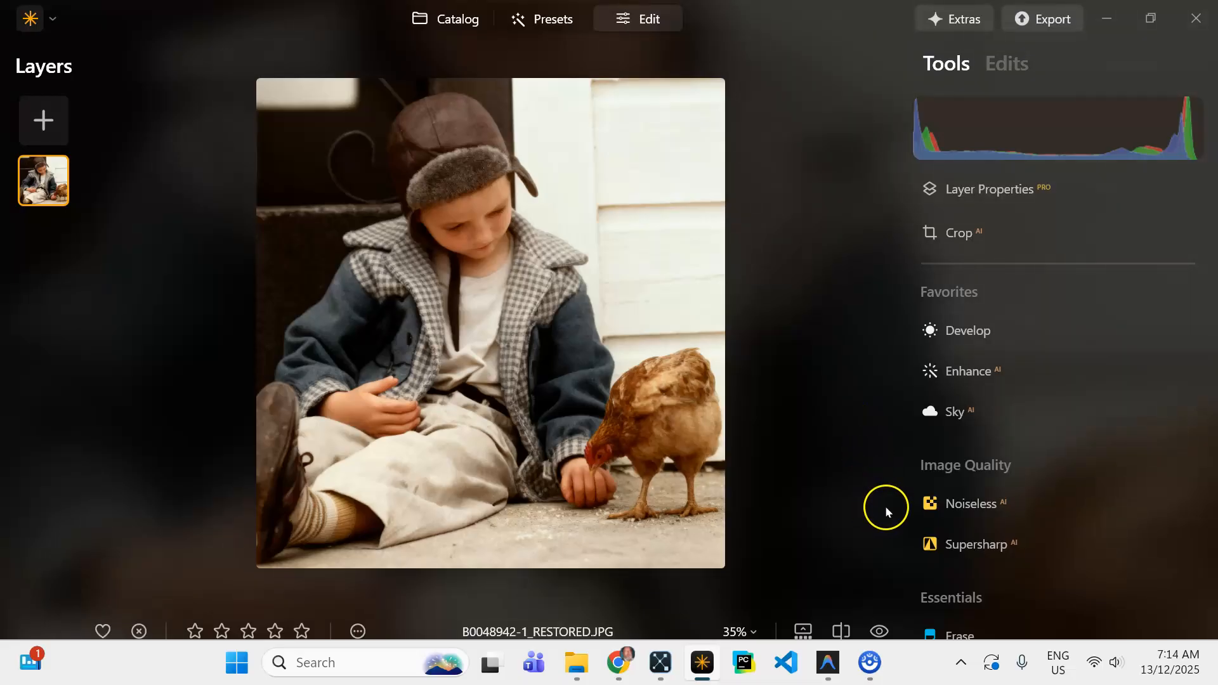
click(971, 504)
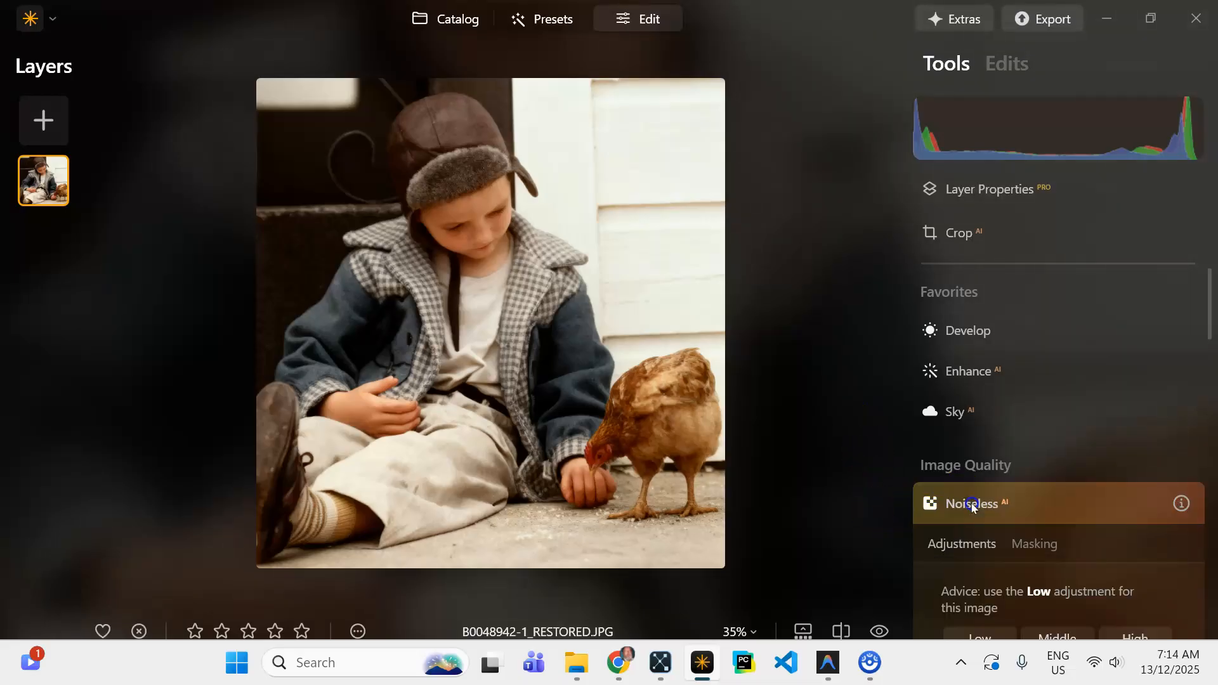
click(981, 464)
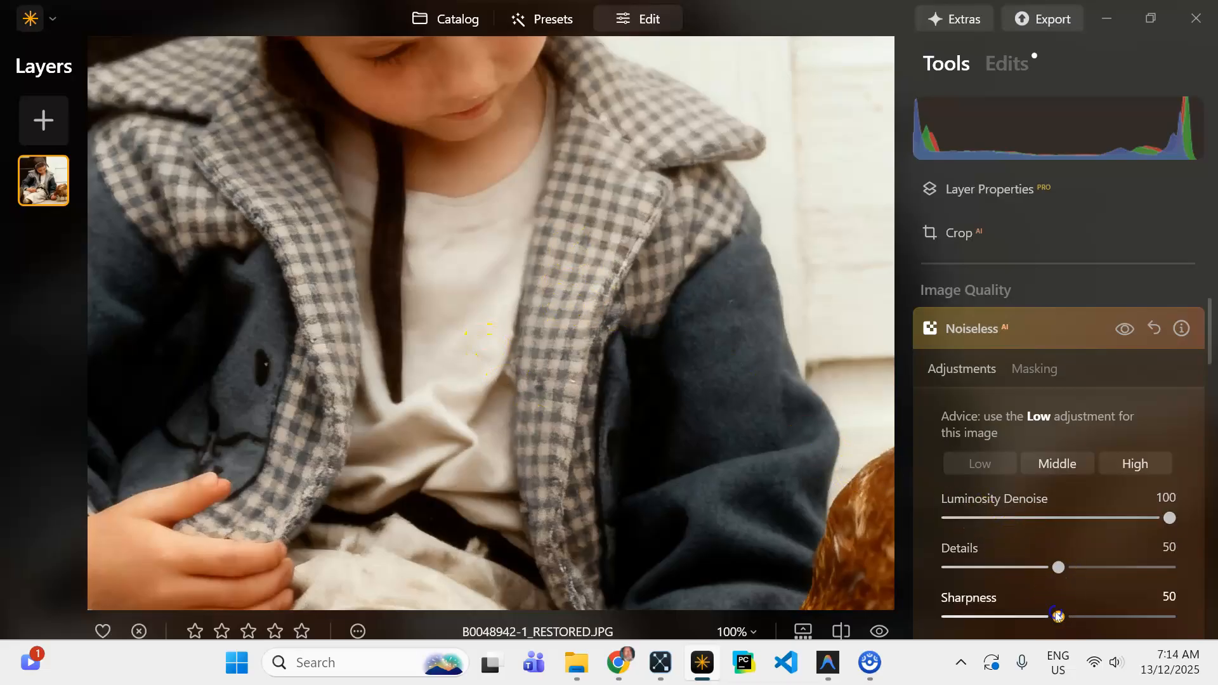
click(1099, 612)
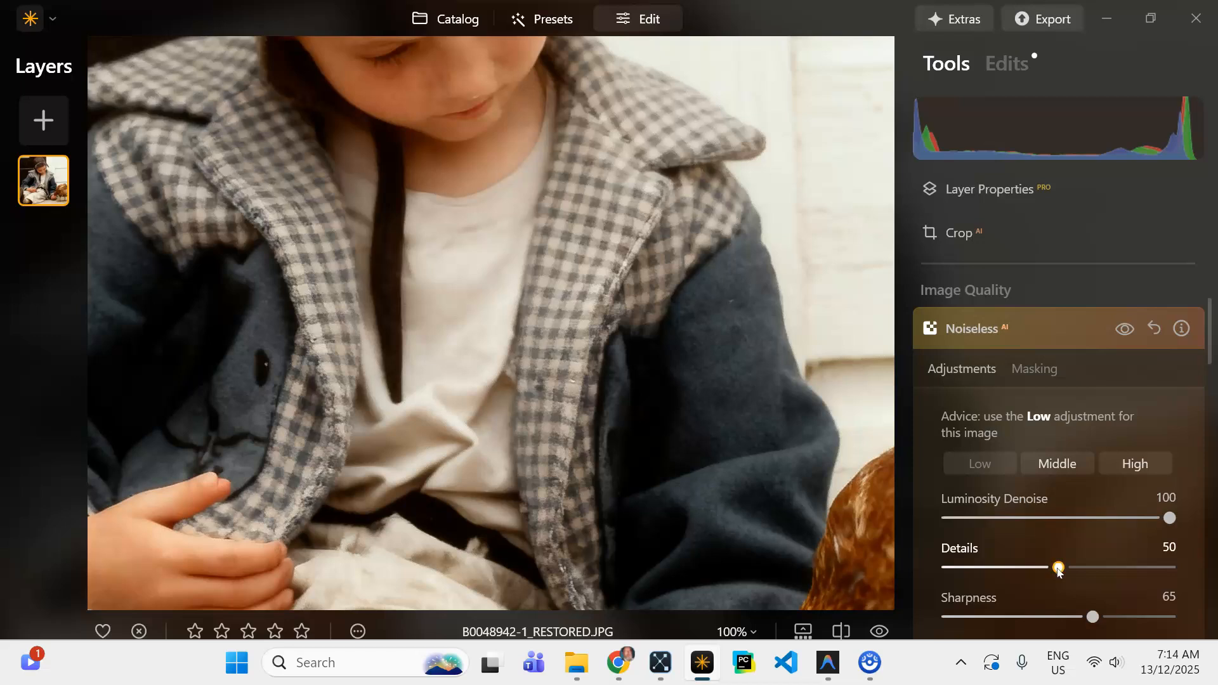
drag(1064, 573, 1074, 571)
click(962, 328)
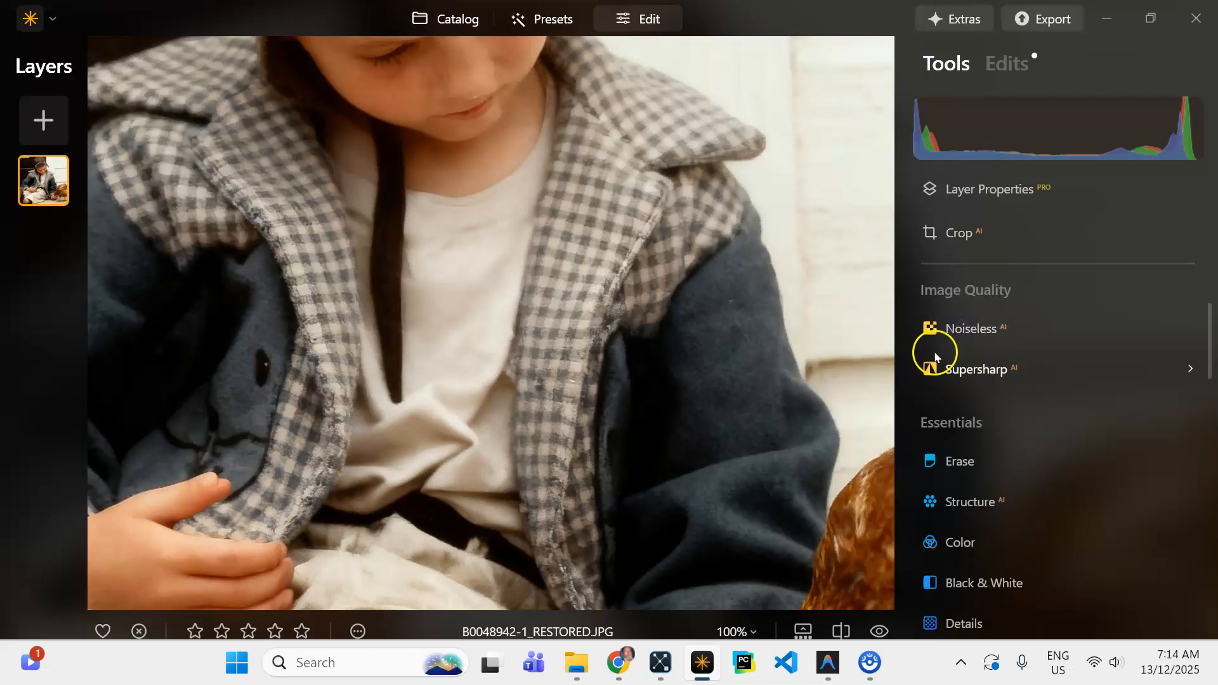
- Apply the Develop tool's Auto Adjust to the whole restored photo
click(505, 248)
click(635, 263)
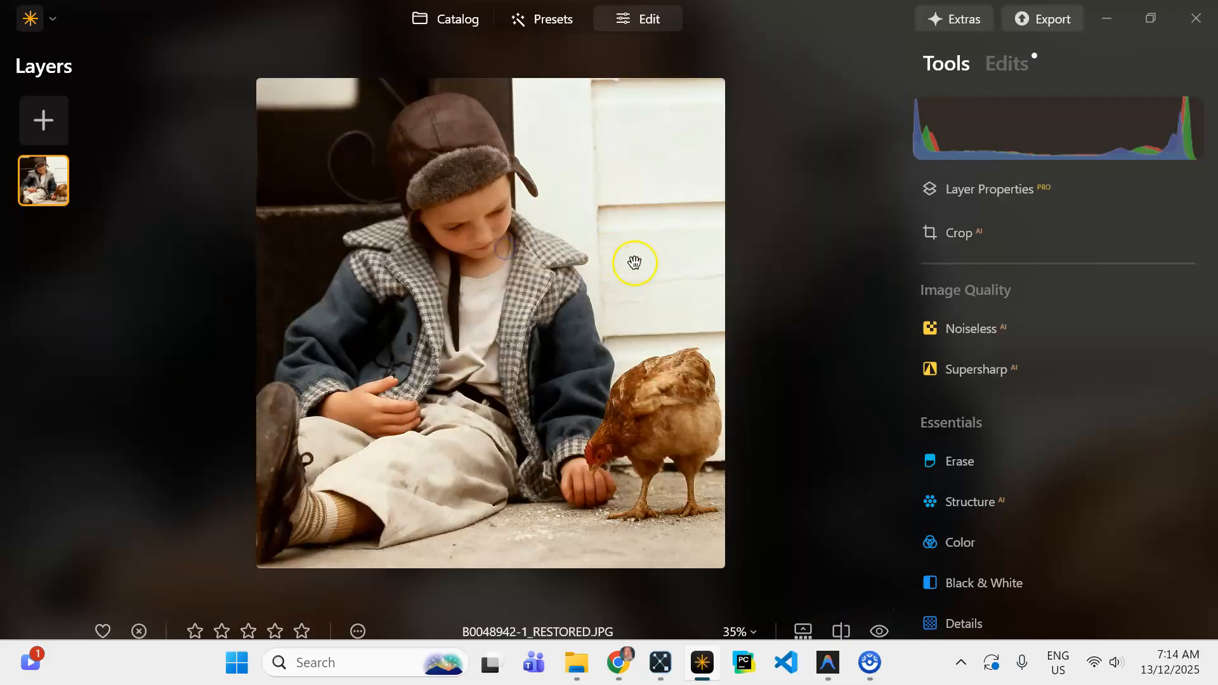
click(679, 299)
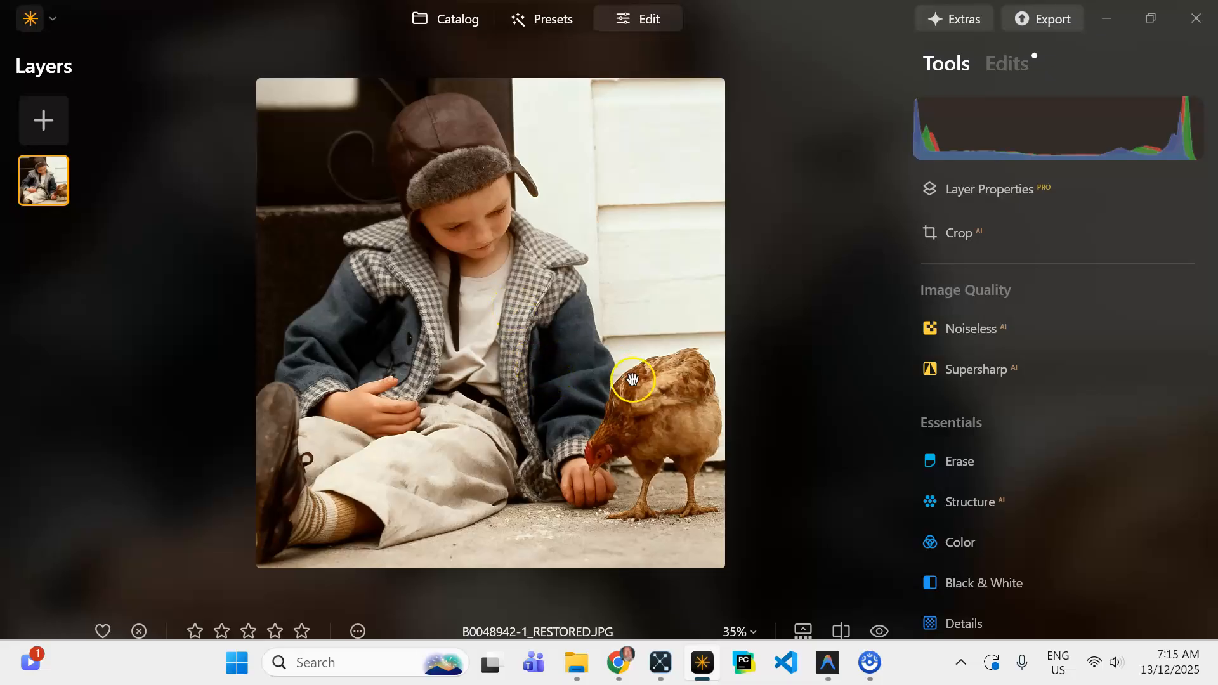
scroll(990, 375, up, 3)
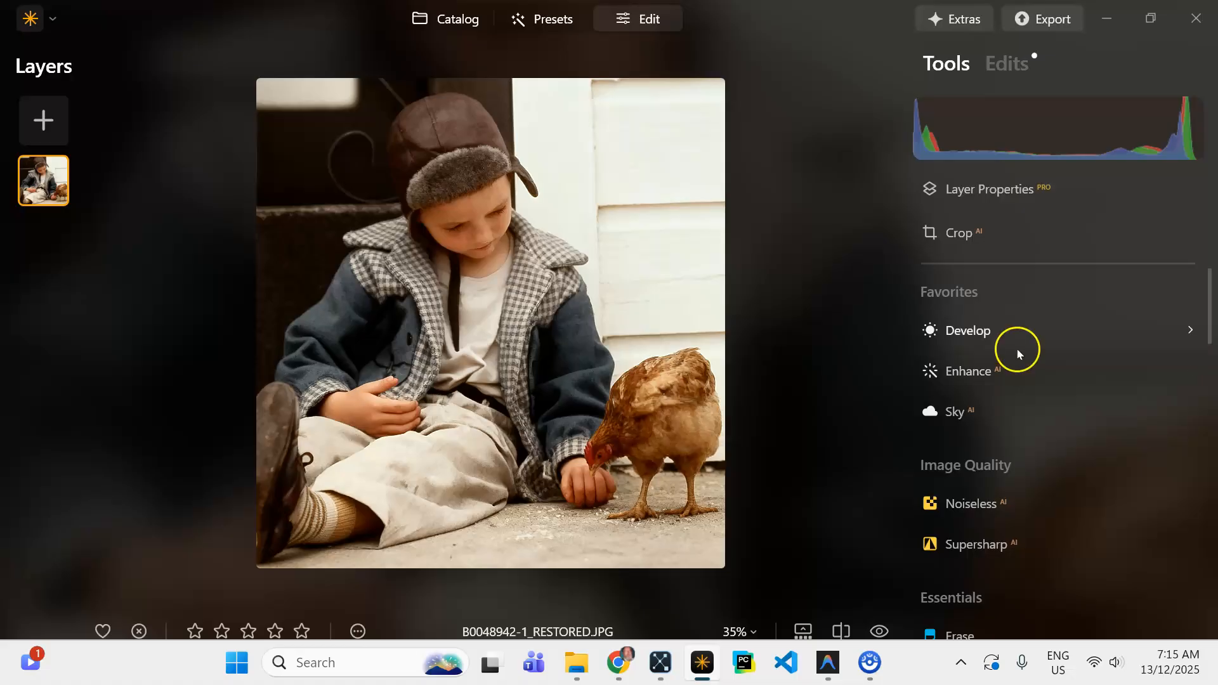
click(961, 331)
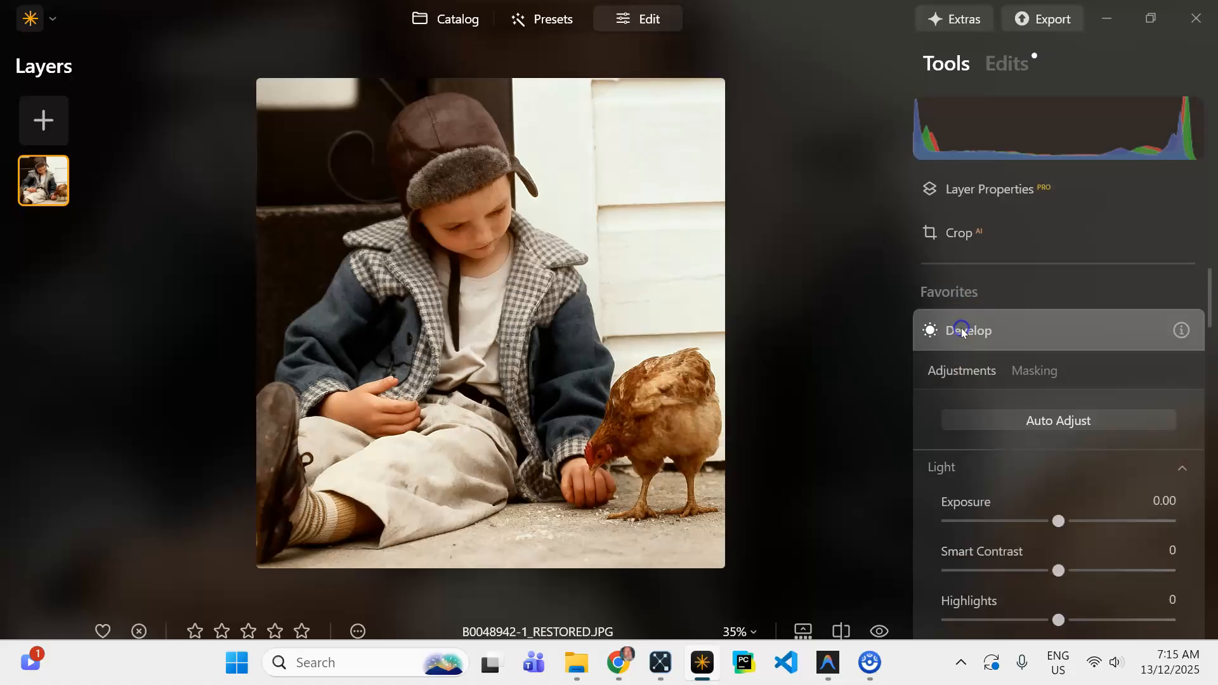
click(1061, 424)
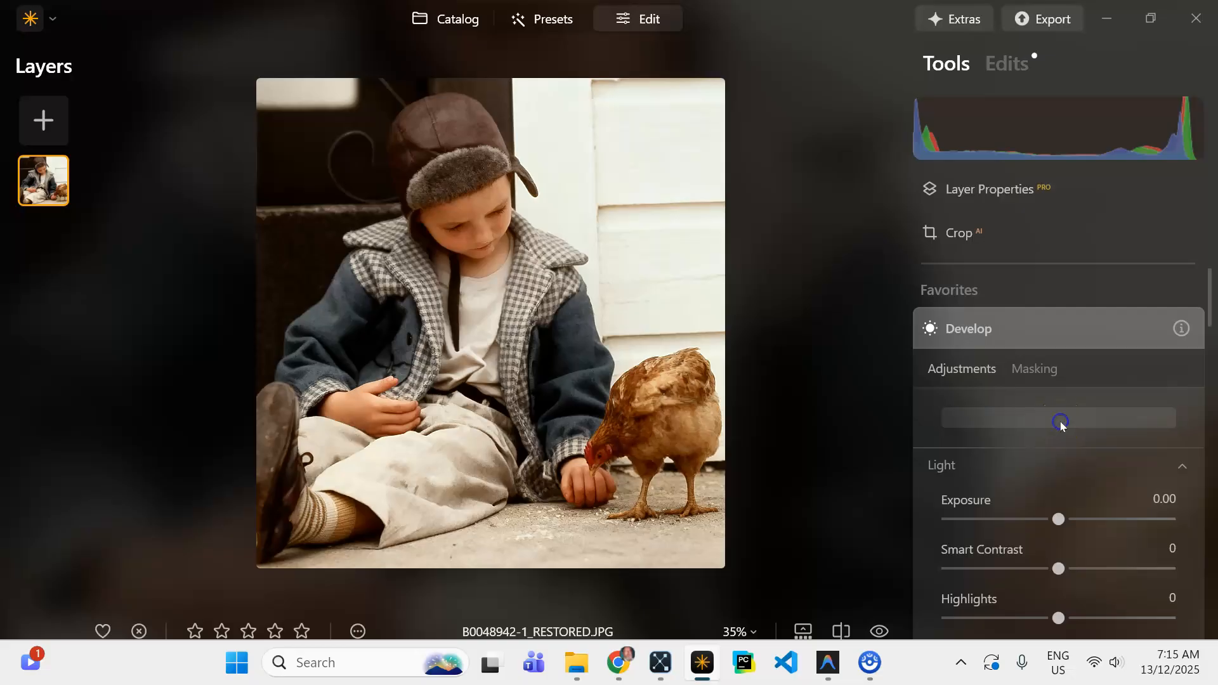
click(1068, 454)
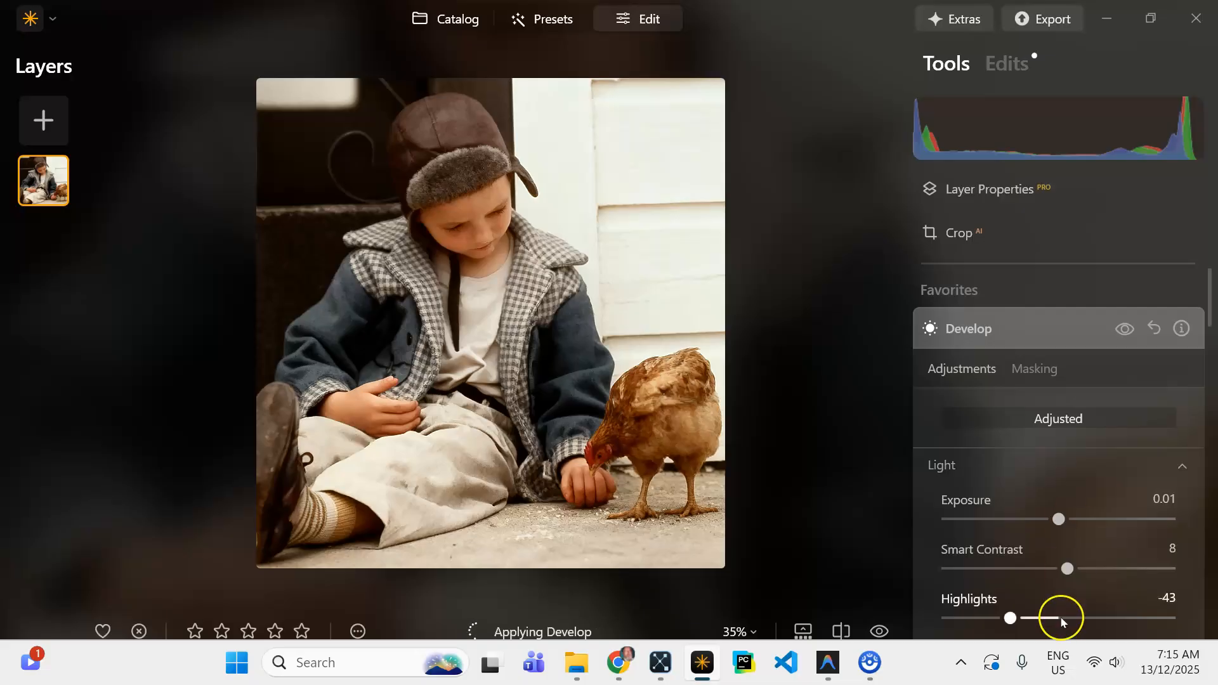
scroll(1055, 619, down, 2)
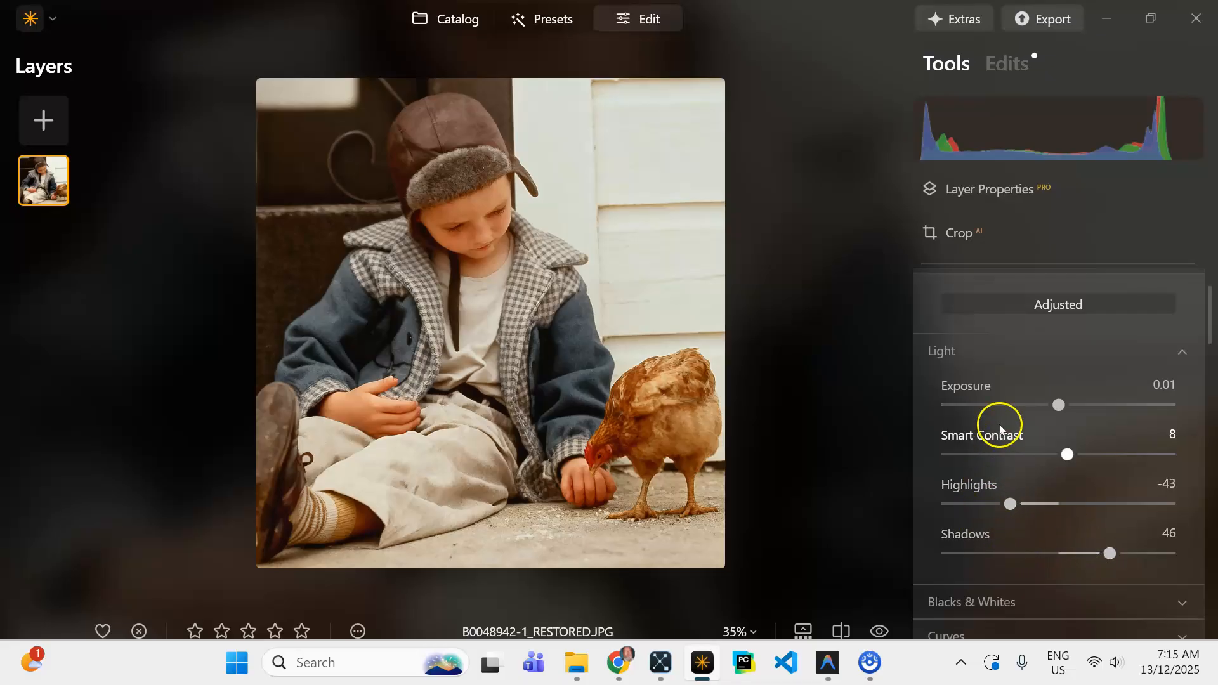
scroll(1000, 419, up, 3)
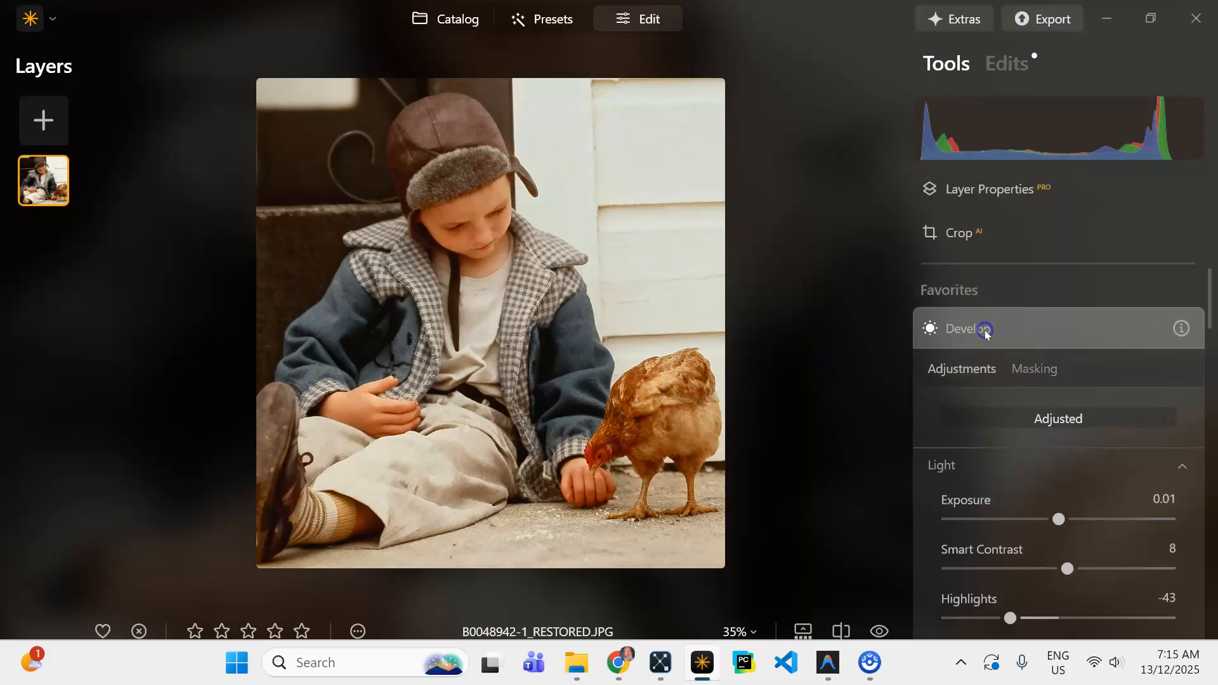
click(985, 330)
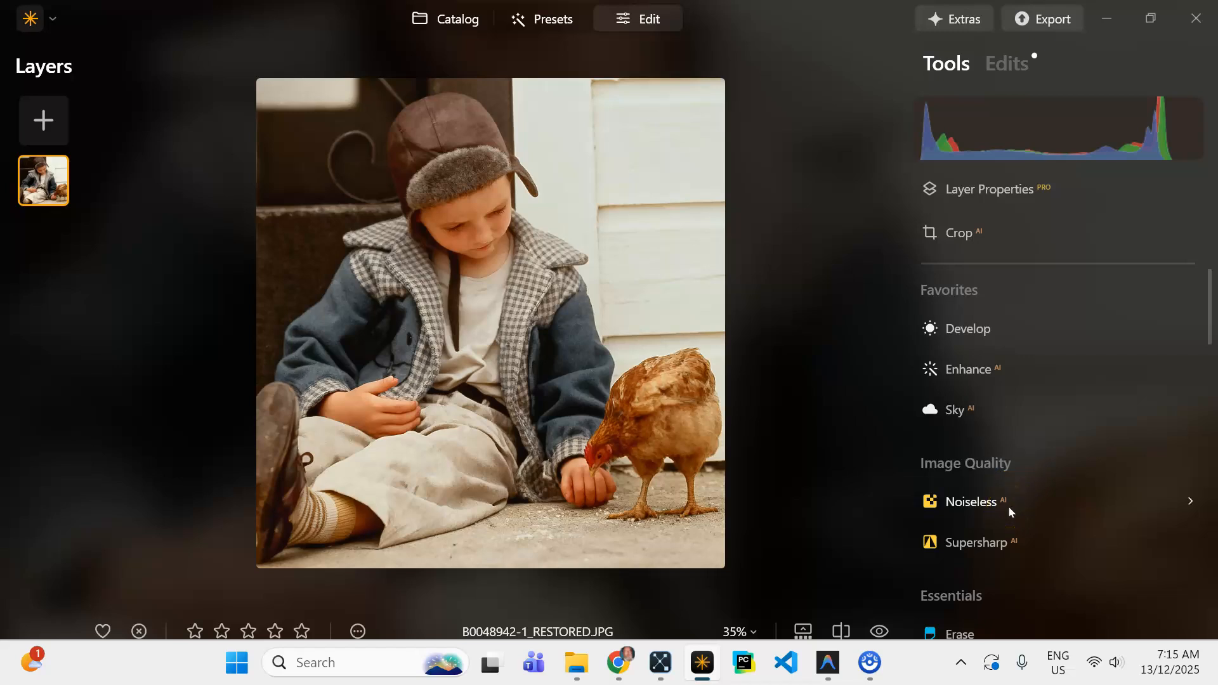
- Enhance the photo by setting the Accent AI amount to 41
scroll(1009, 507, down, 2)
scroll(1008, 508, up, 2)
click(993, 366)
click(976, 374)
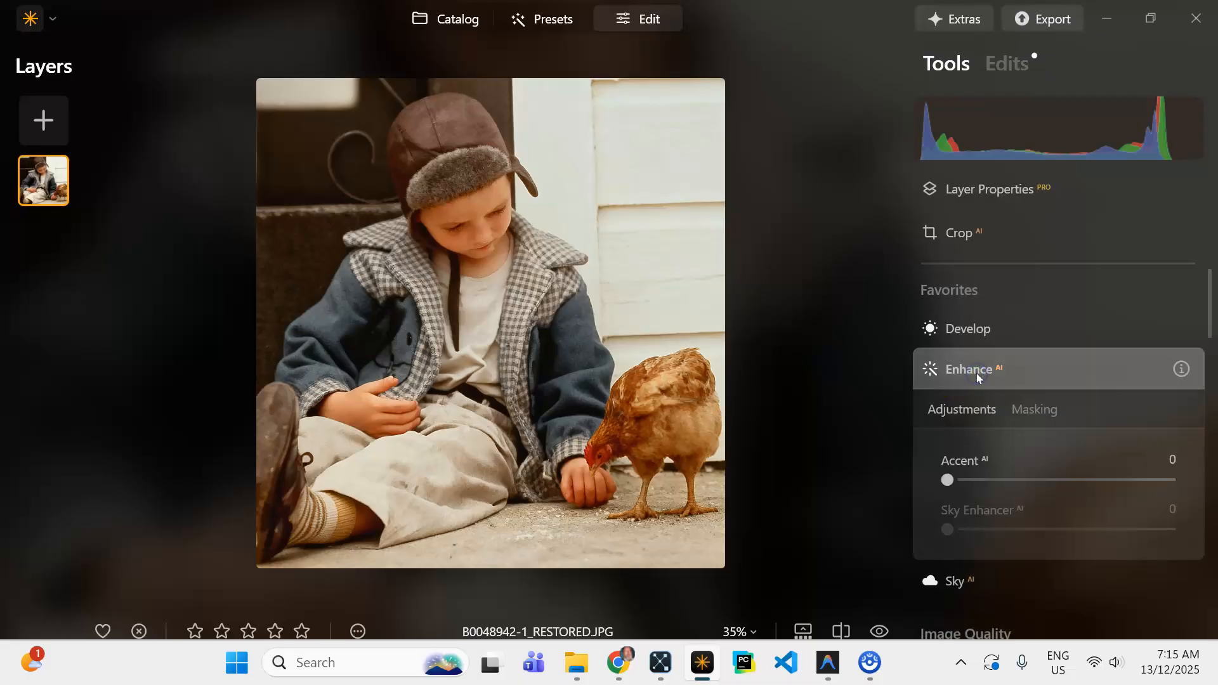
click(947, 480)
drag(947, 480, 1044, 486)
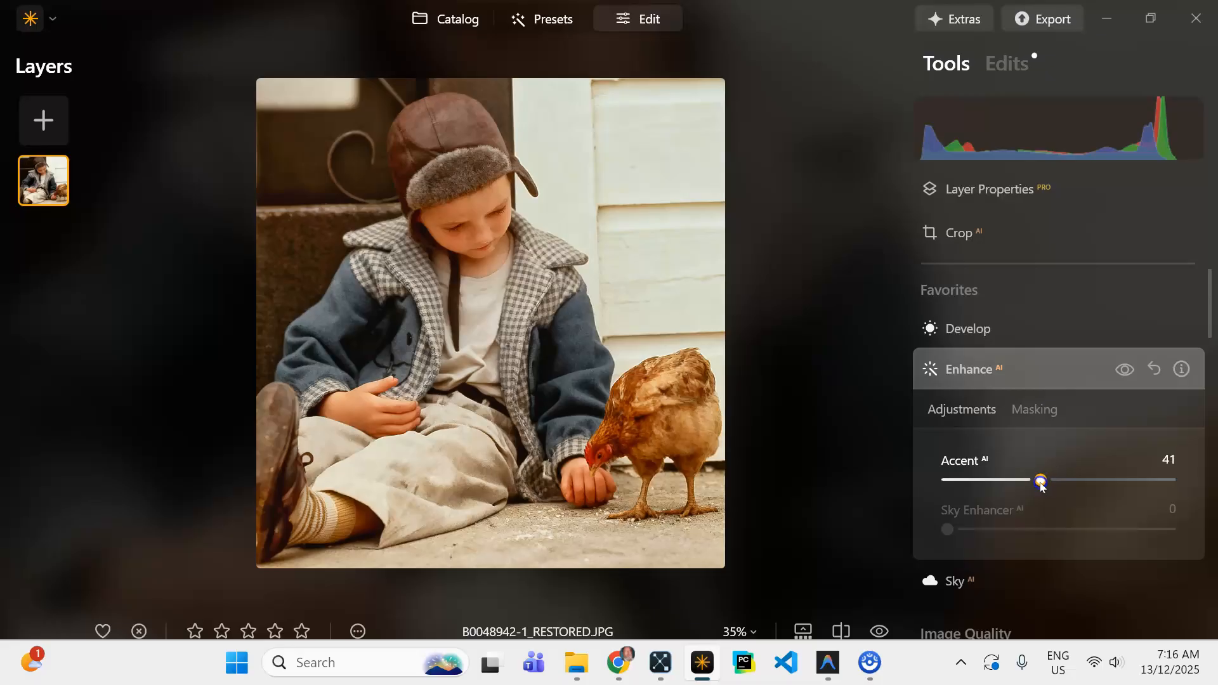
click(968, 369)
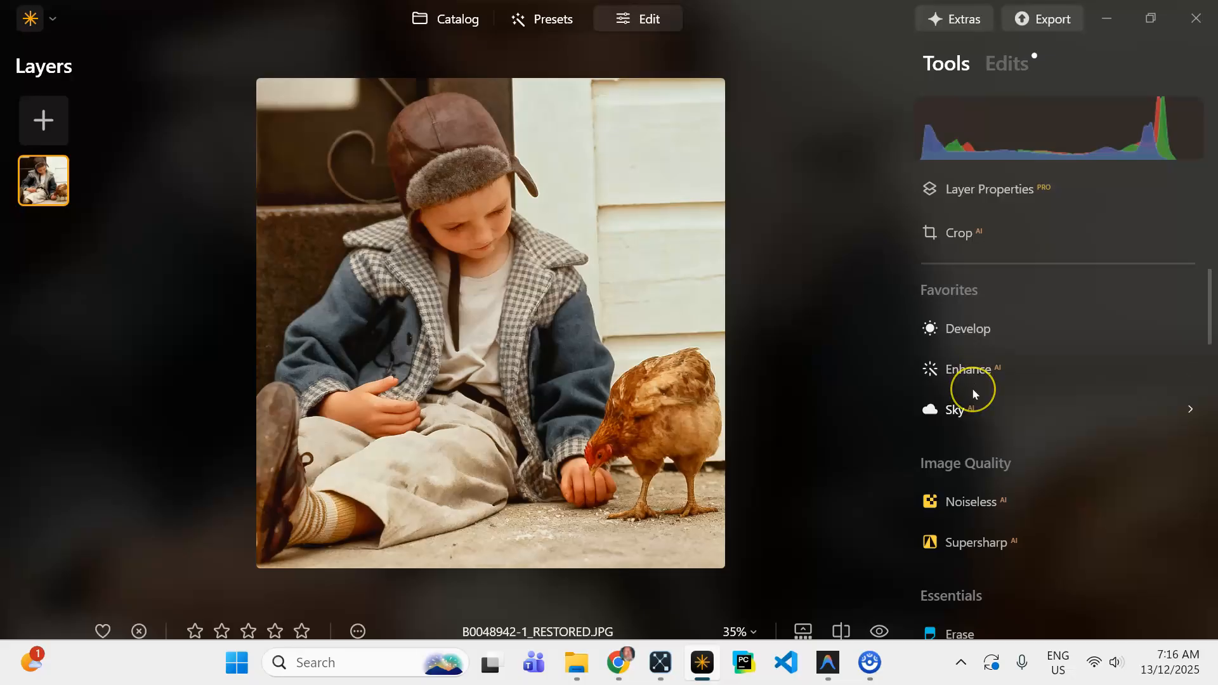
- Bring out the photo's texture by setting the Structure AI amount to 63
scroll(974, 393, down, 3)
scroll(974, 392, down, 5)
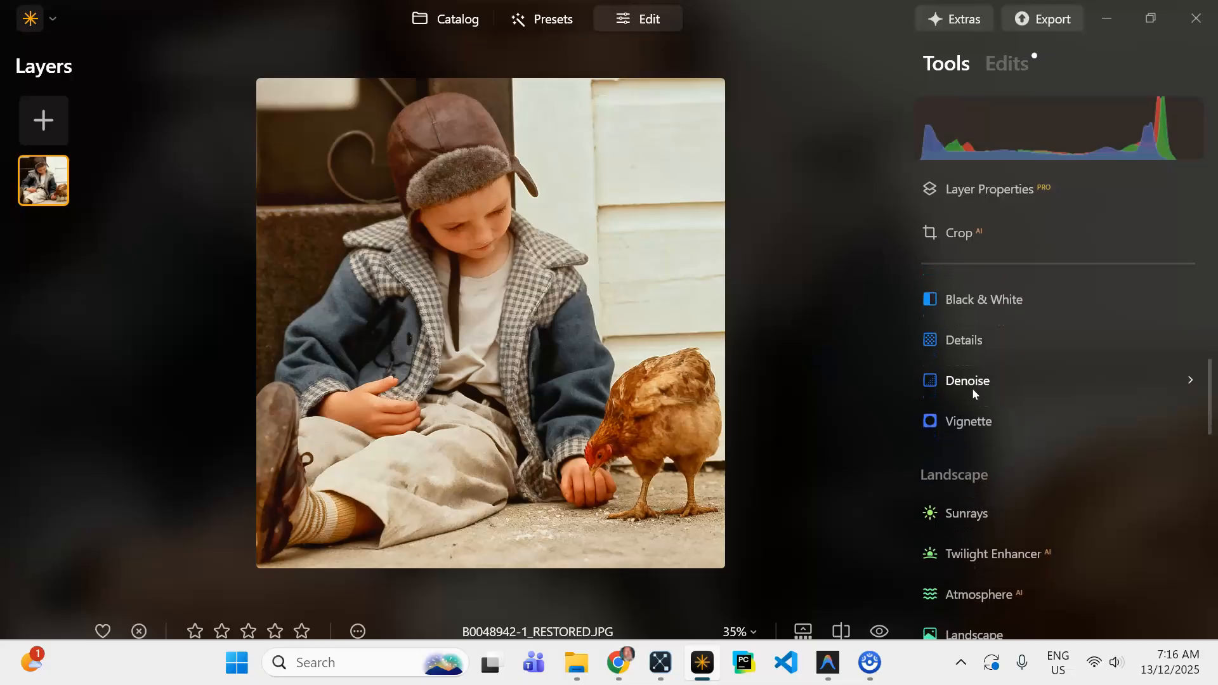
scroll(973, 392, down, 3)
scroll(974, 395, up, 3)
scroll(974, 392, up, 3)
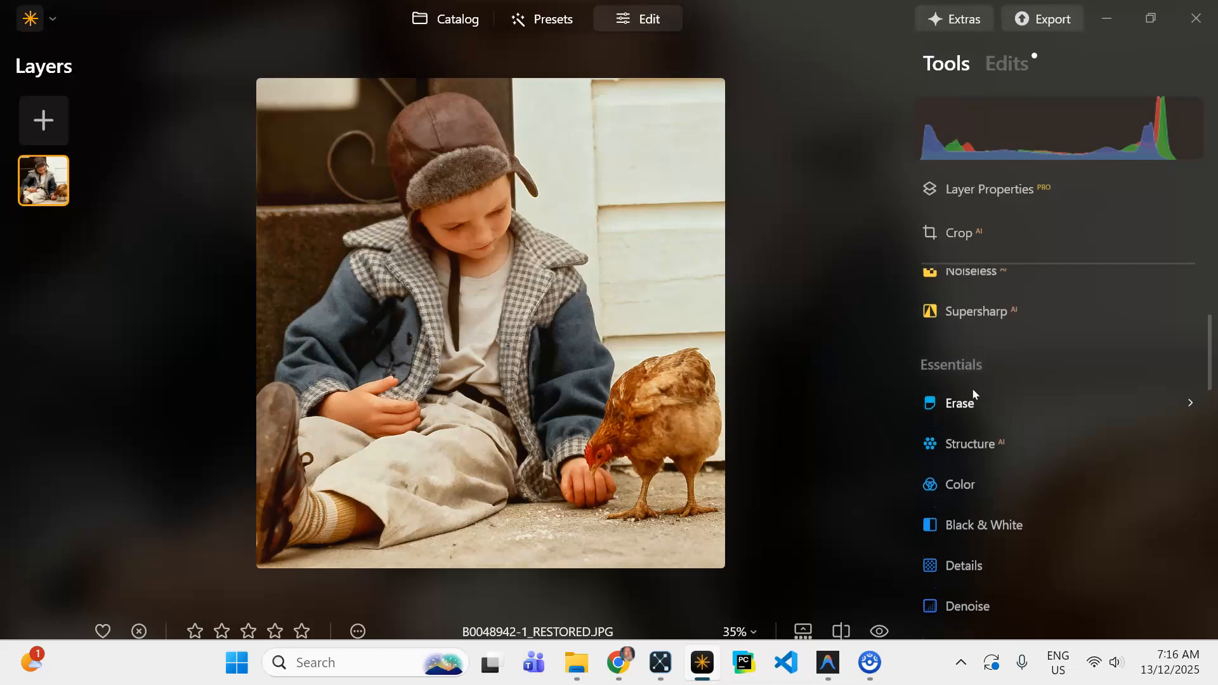
scroll(974, 392, down, 1)
scroll(974, 392, down, 1)
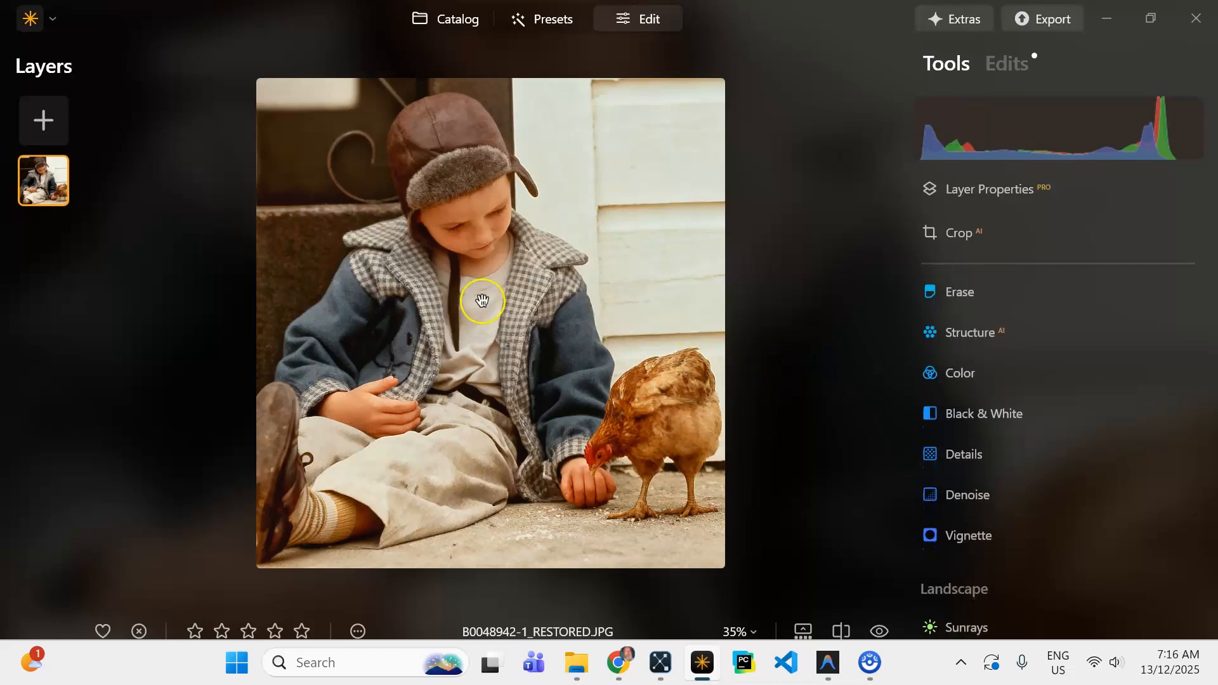
click(971, 335)
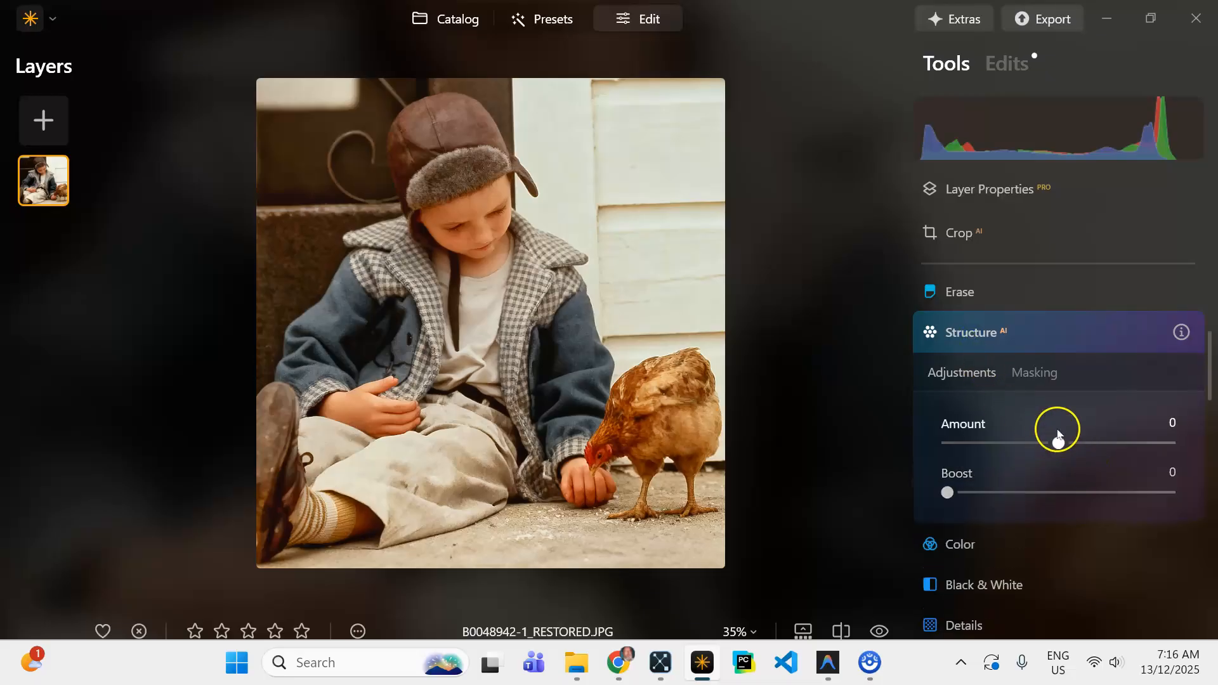
scroll(515, 370, up, 4)
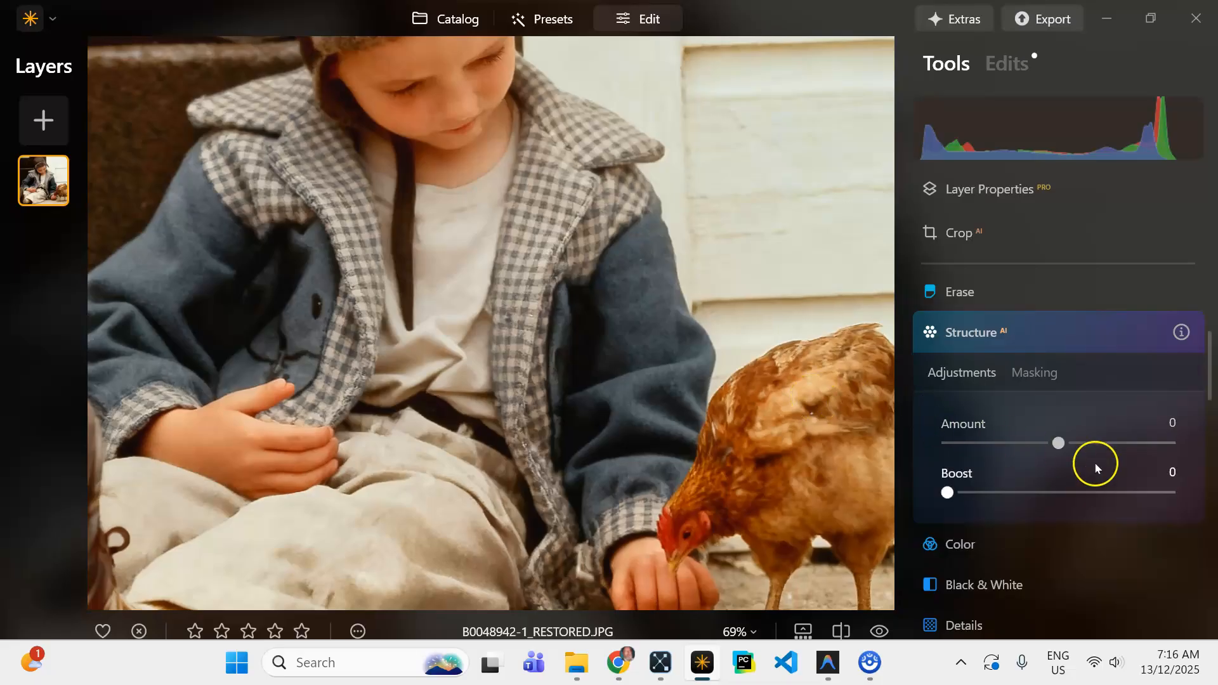
drag(1050, 444, 1066, 443)
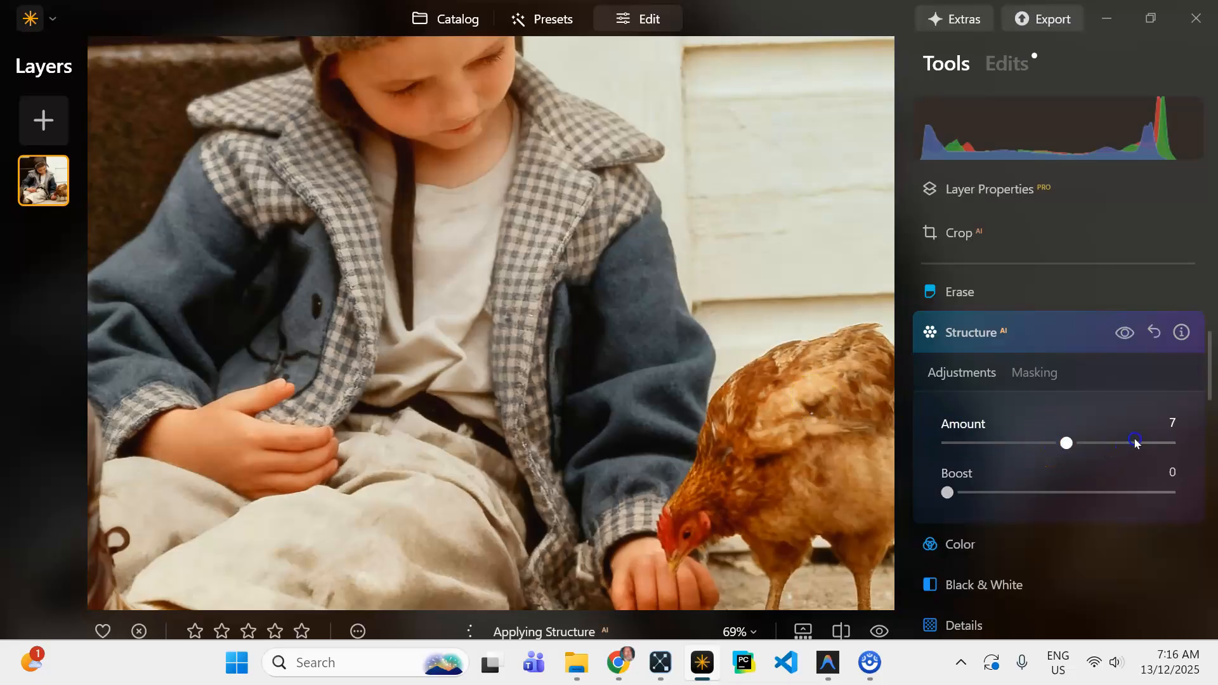
drag(1067, 443, 1135, 458)
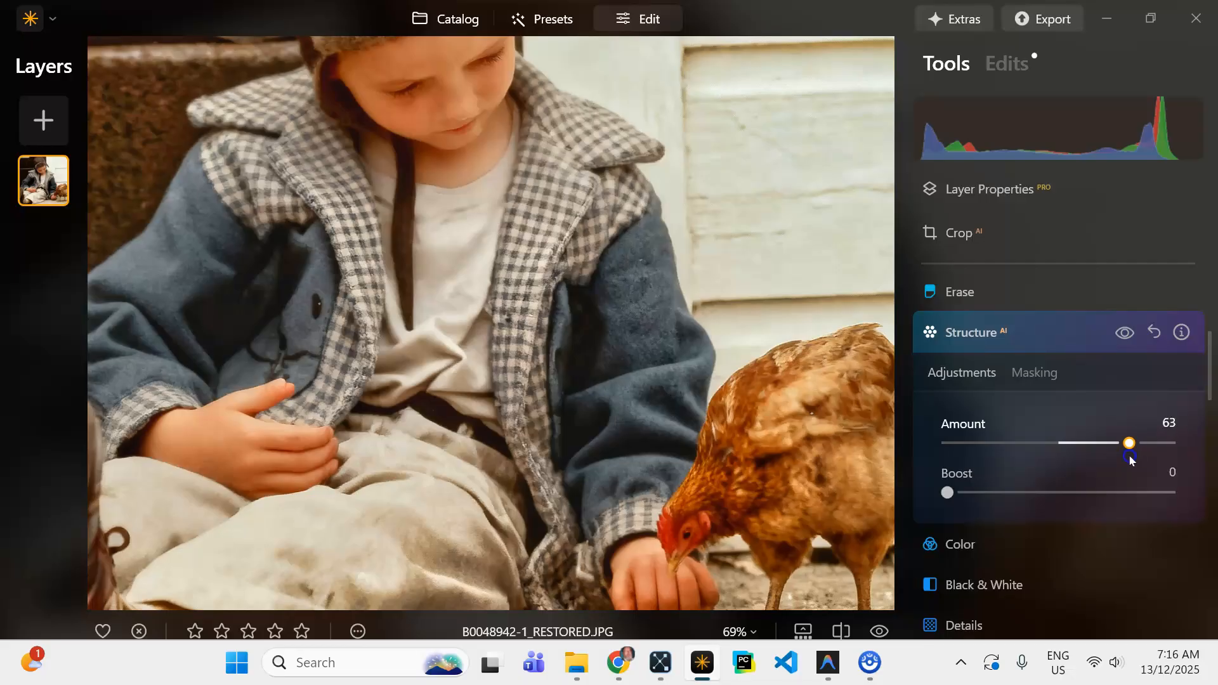
drag(1132, 459, 1130, 457)
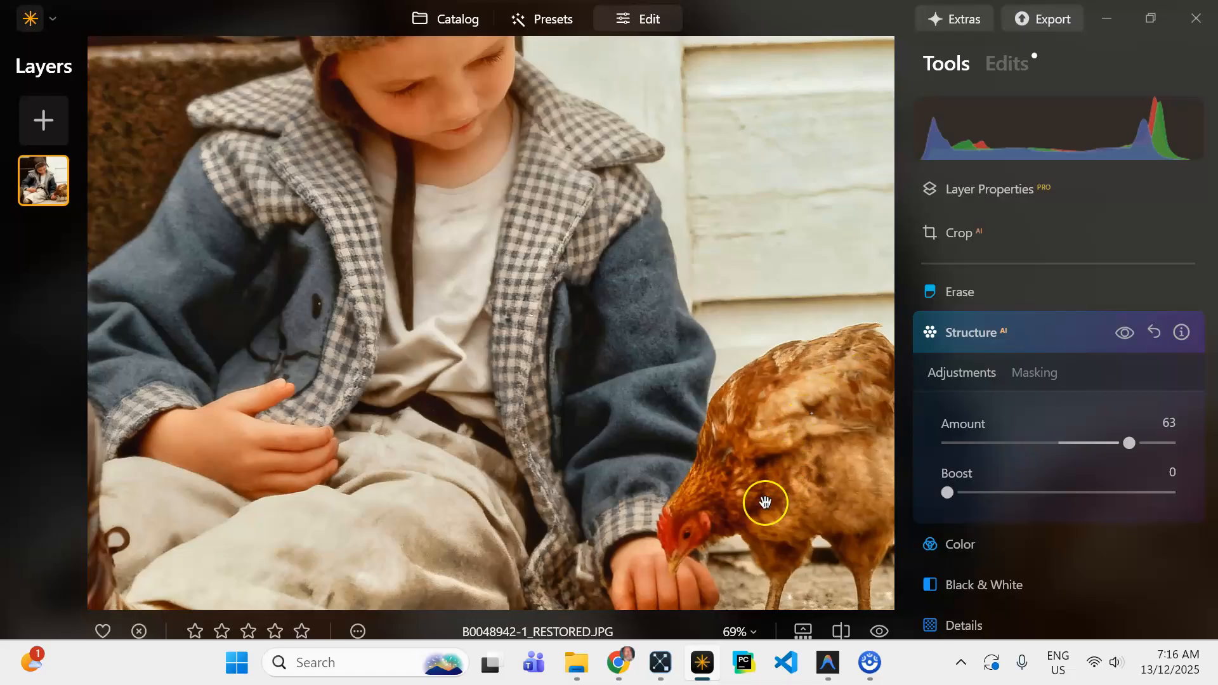
click(976, 338)
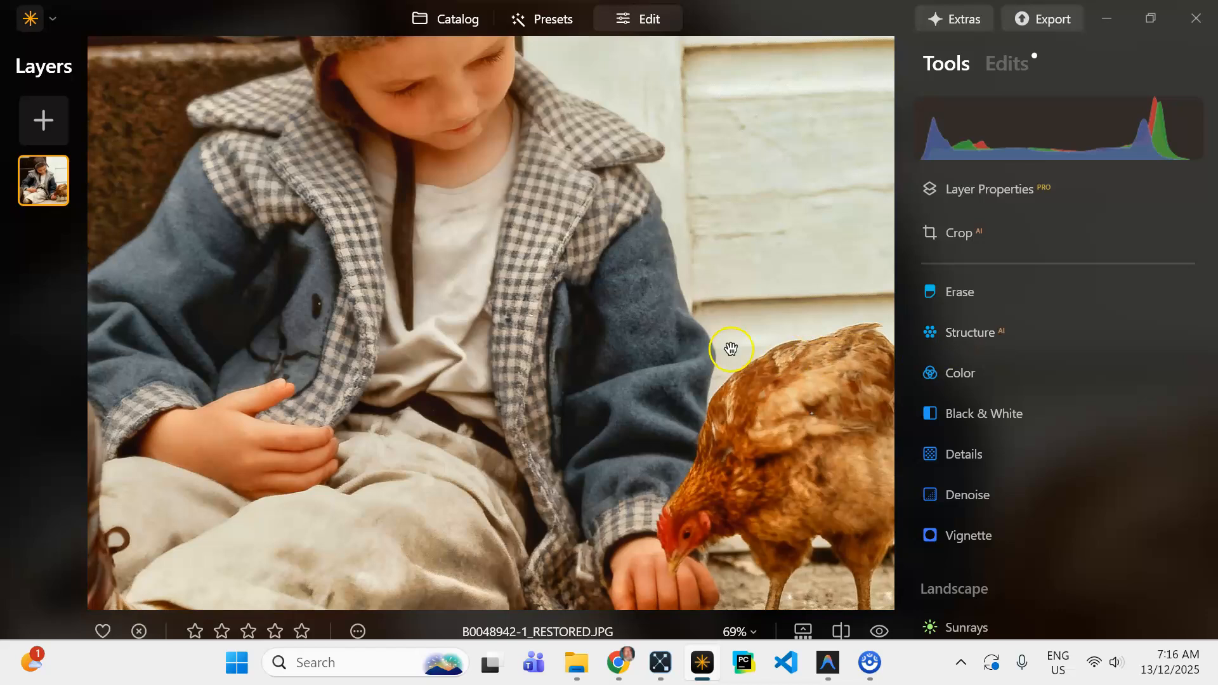
- Darken the photo's edges with a vignette centred on the child, setting the Amount to -65
scroll(728, 346, down, 3)
scroll(729, 346, down, 2)
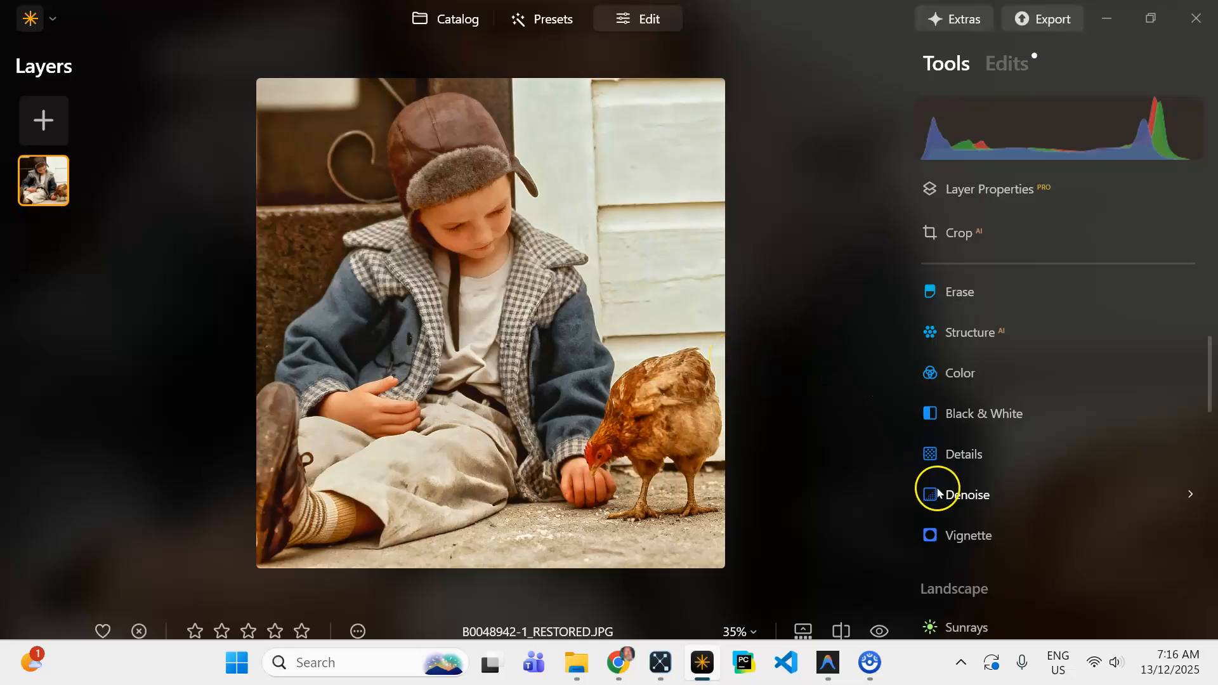
click(963, 540)
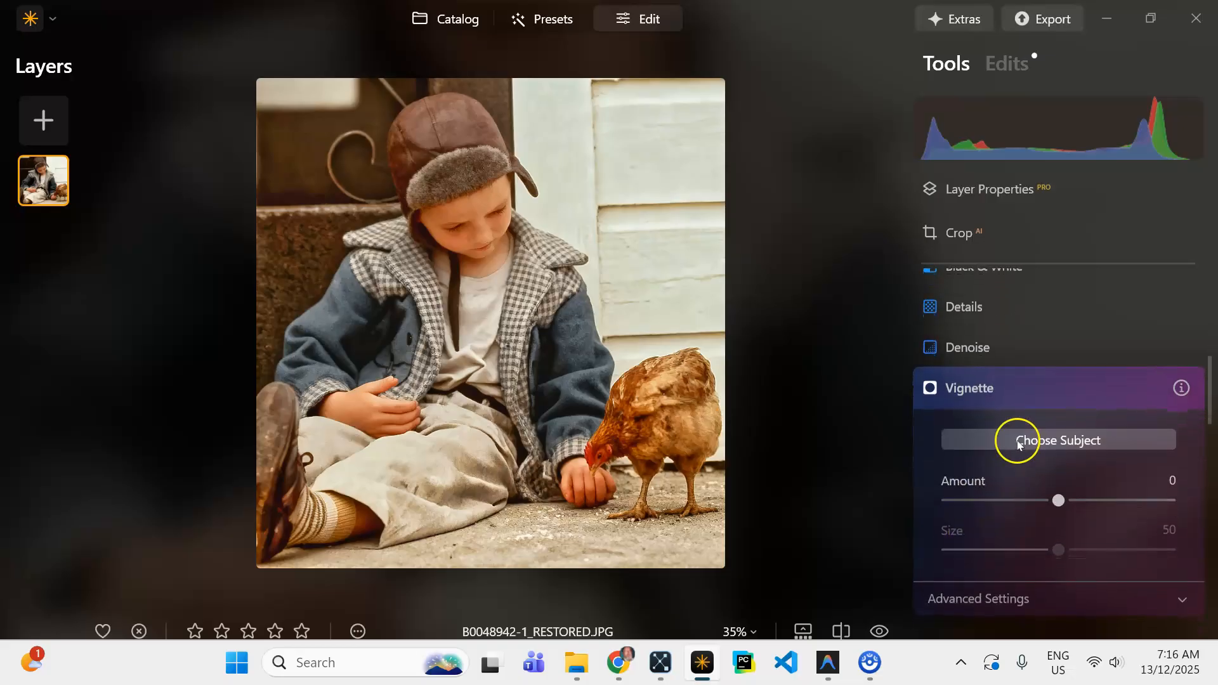
click(1037, 443)
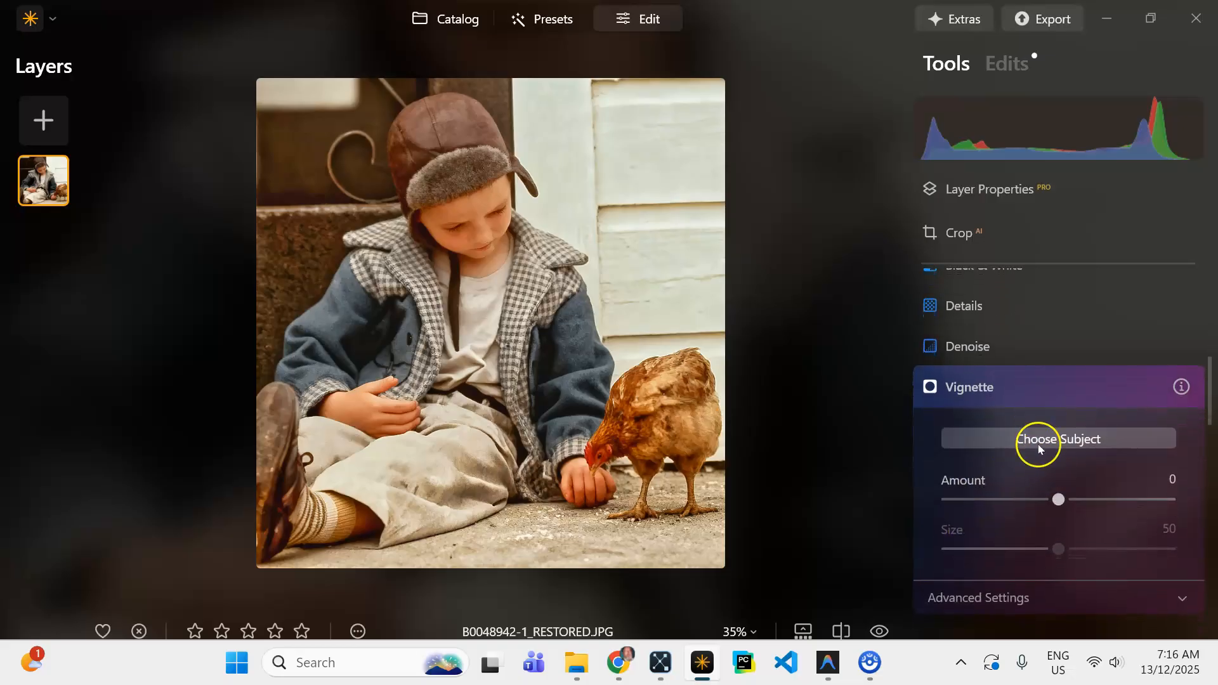
click(486, 306)
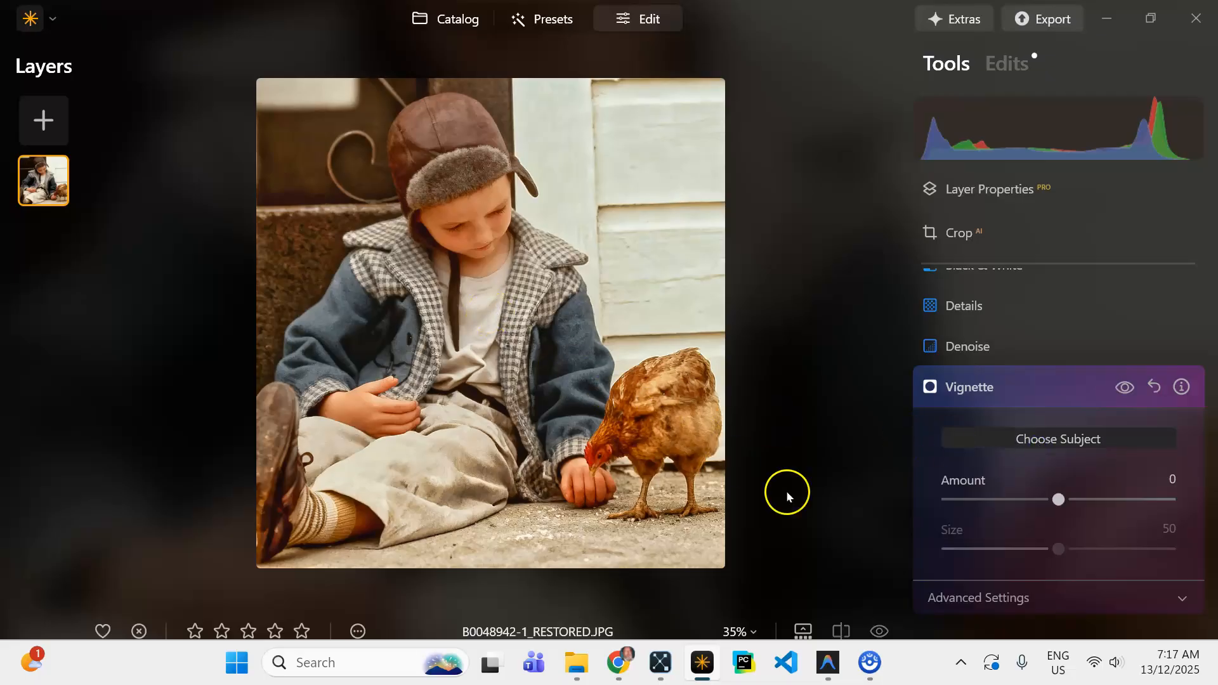
click(1058, 500)
drag(1057, 500, 986, 503)
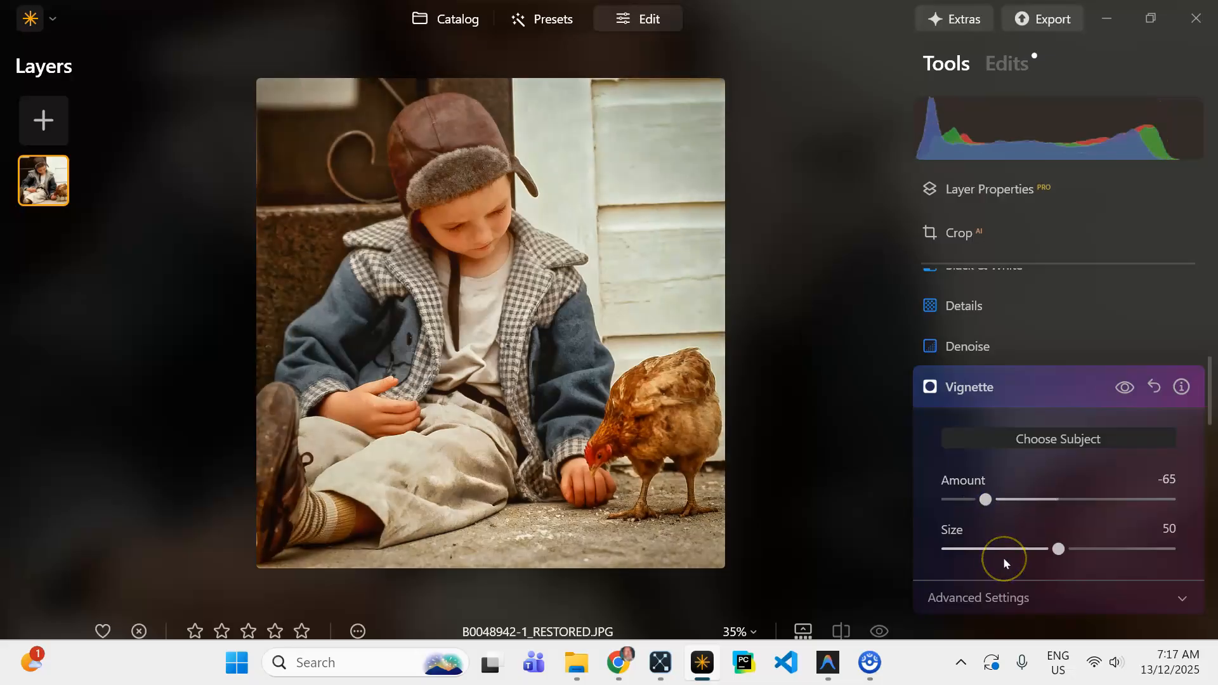
click(991, 389)
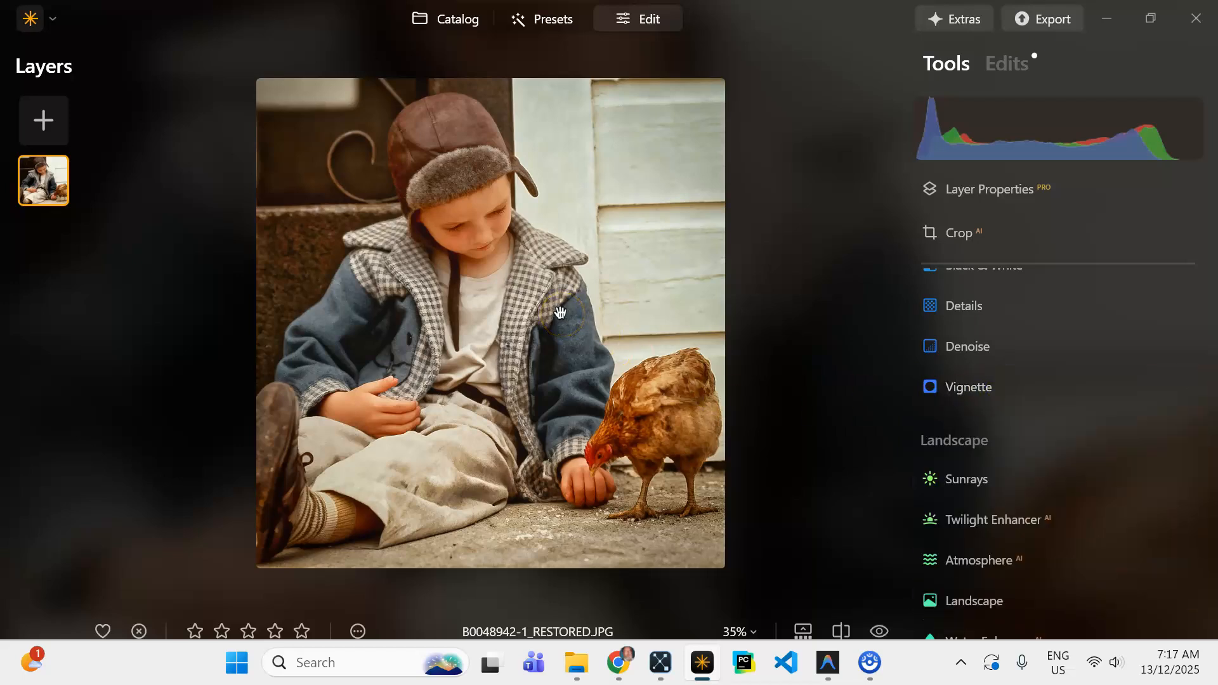
- Export the edited photo as a PNG at actual size with the file name B0048942-1_Restored_neo
click(513, 268)
right_click(513, 268)
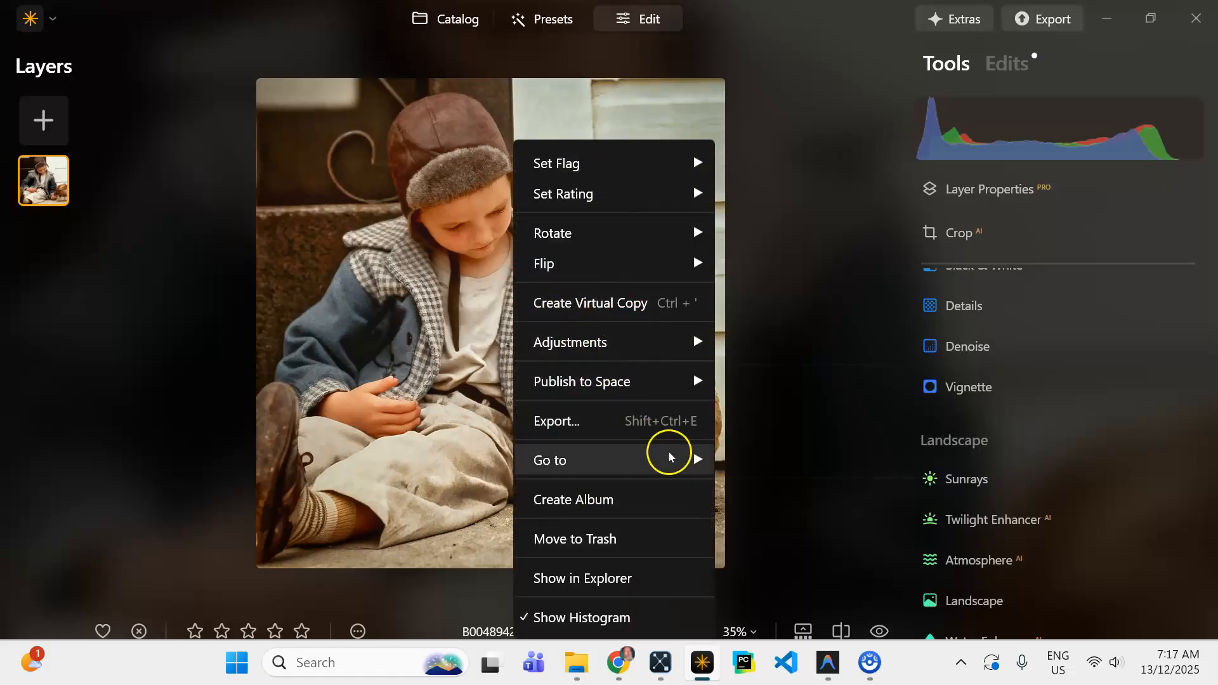
mouse_move(669, 458)
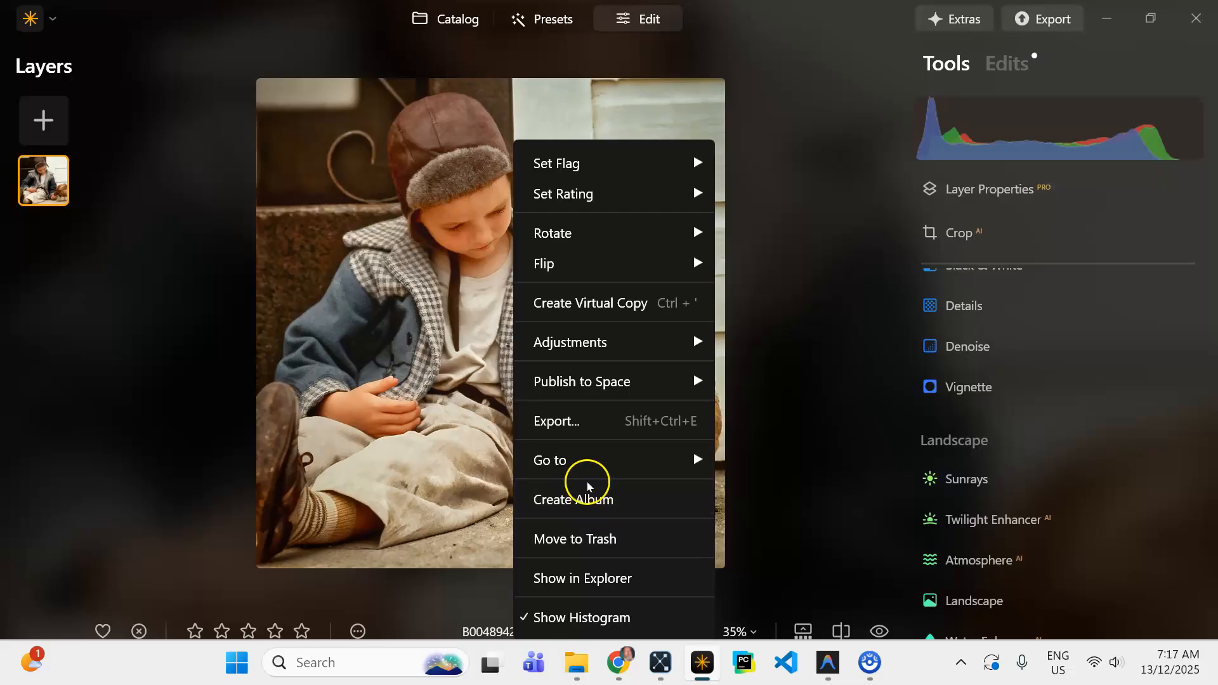
click(574, 421)
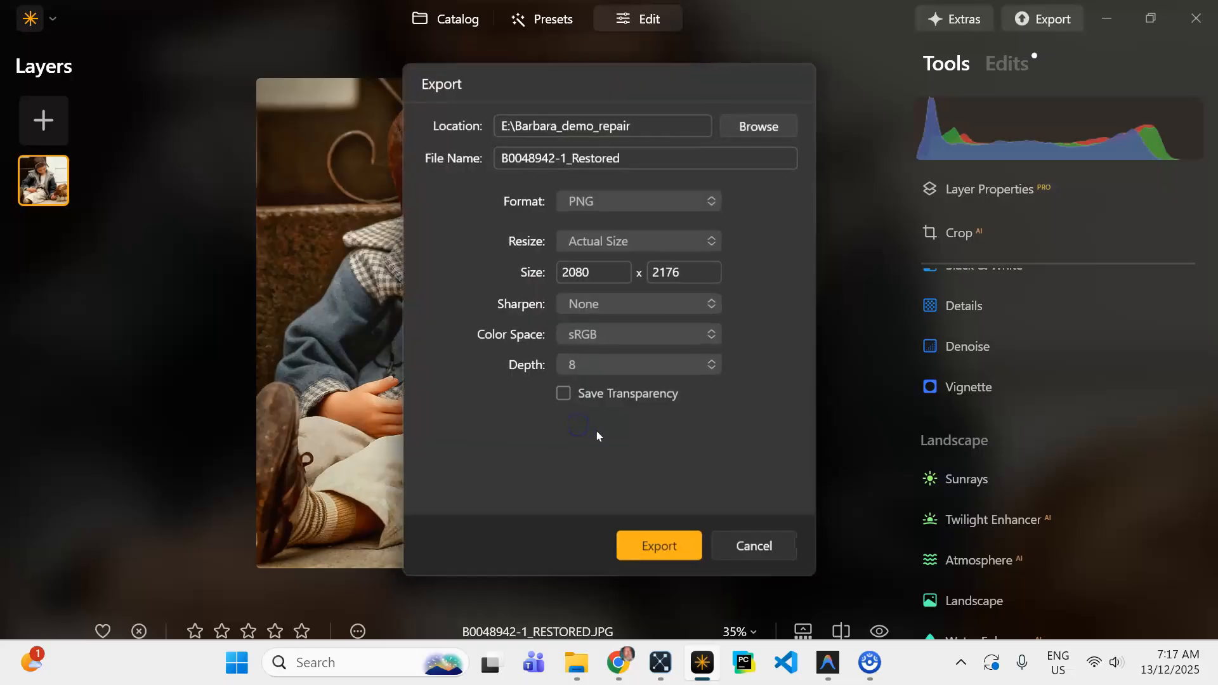
click(630, 156)
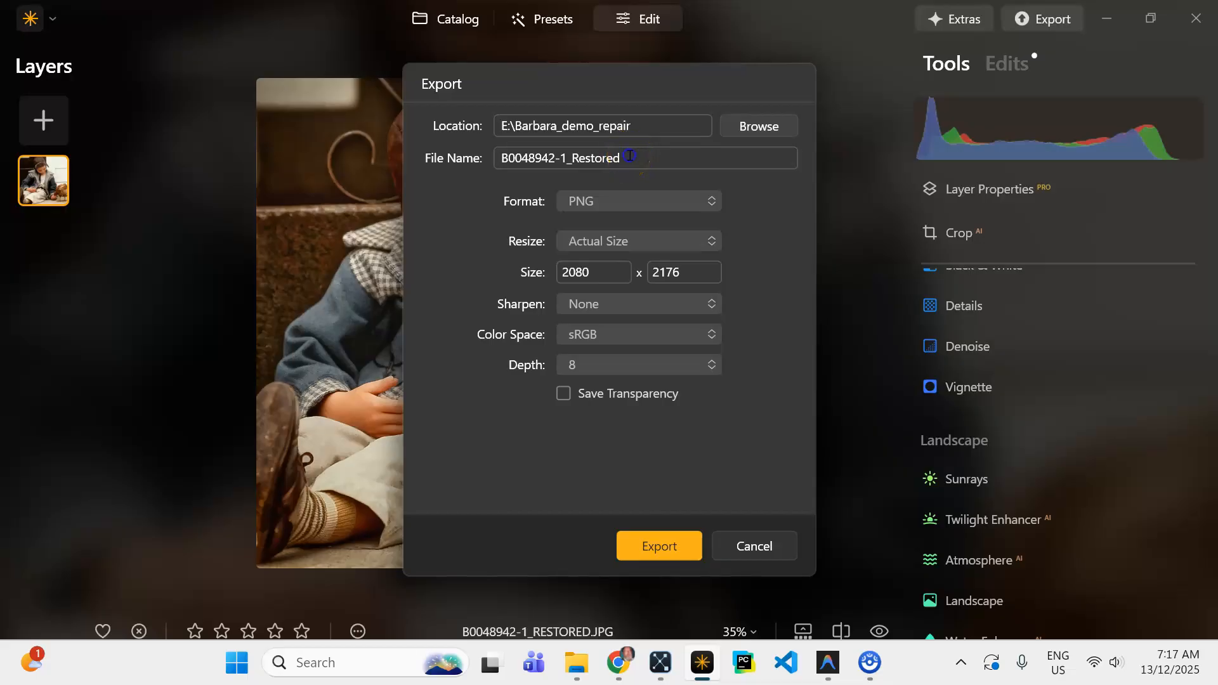
text(_neo)
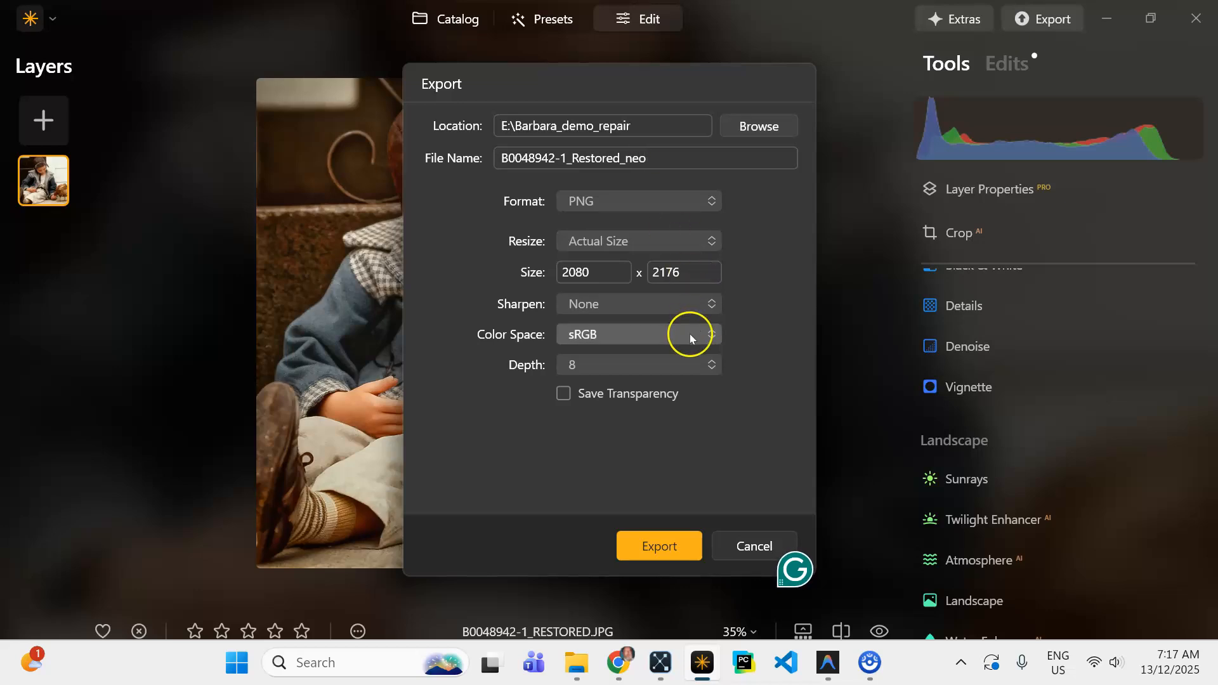
click(653, 545)
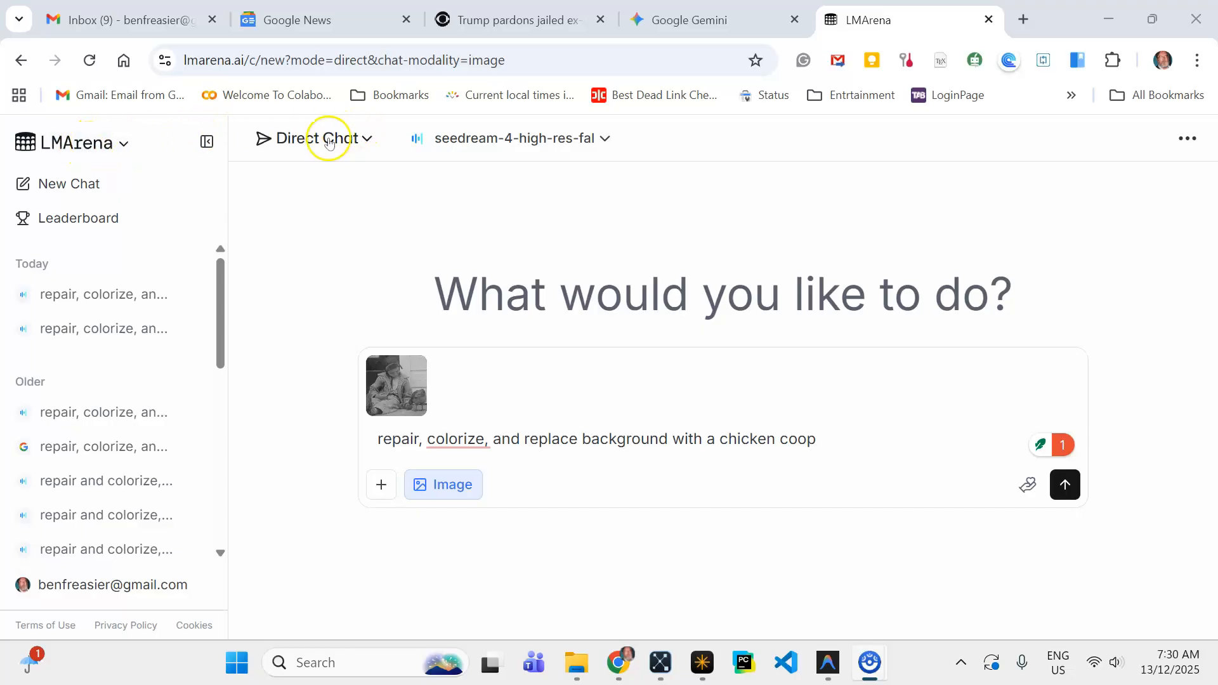
- Submit the old photo in LMArena to seedream-4-high-res-fal with the prompt "repair, colorize, and replace background with a chicken coop"
click(492, 146)
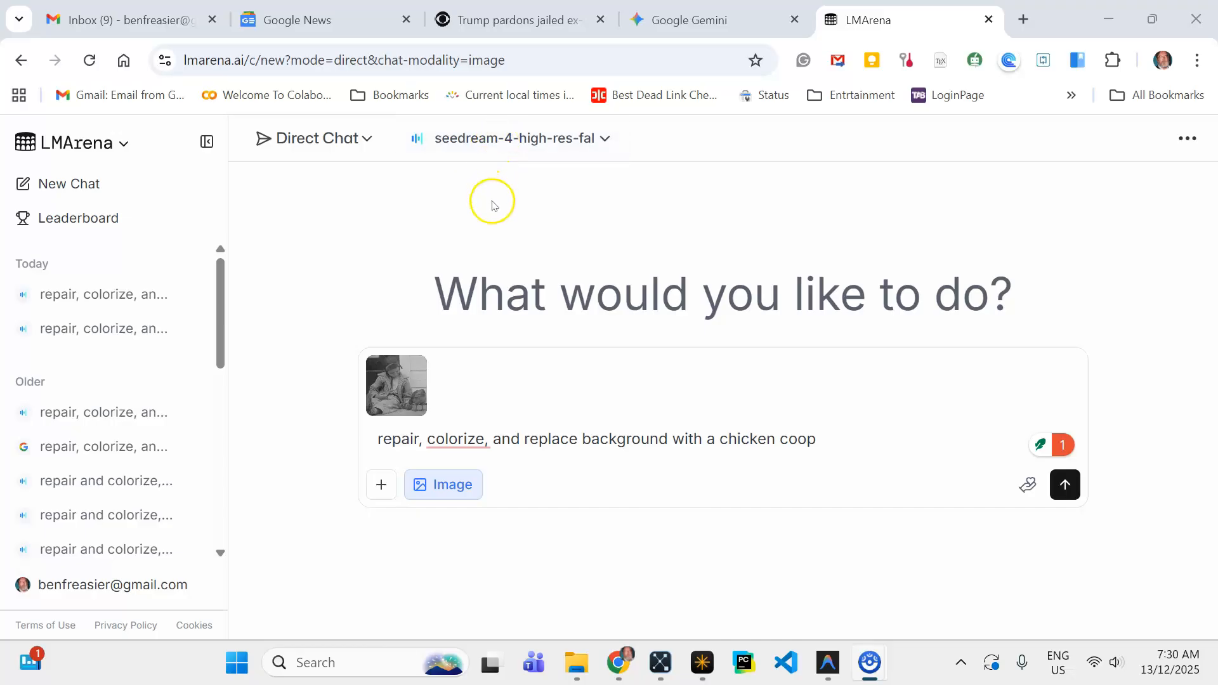
mouse_move(380, 413)
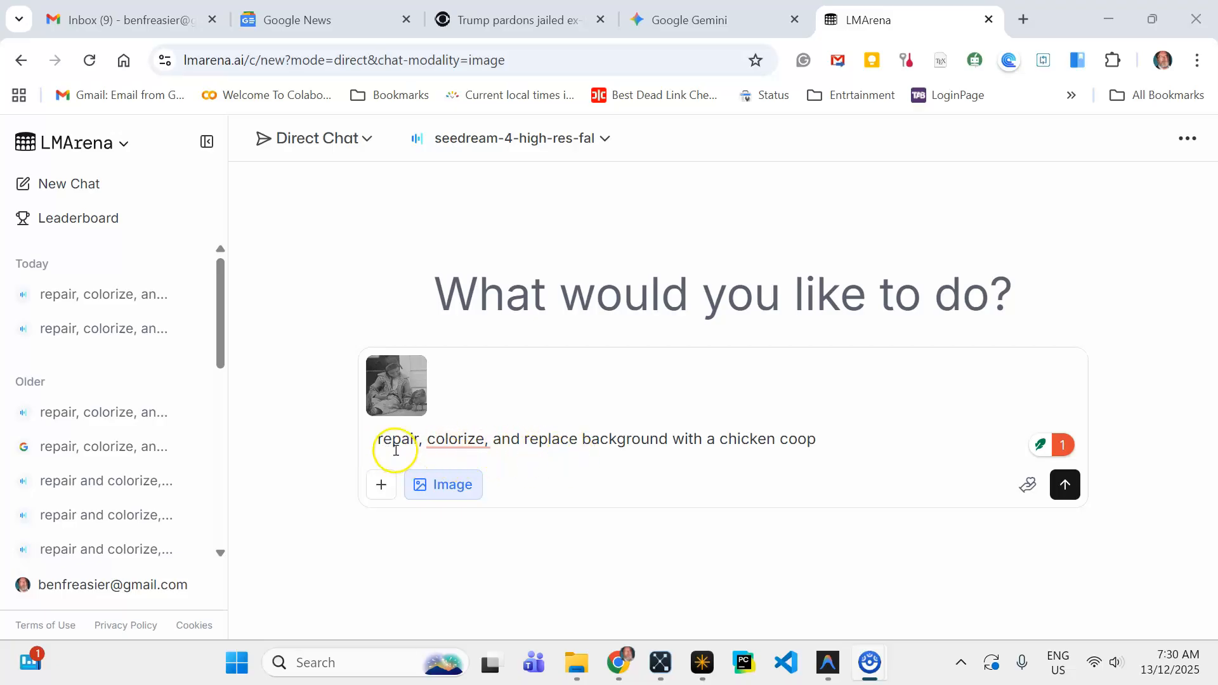
mouse_move(479, 454)
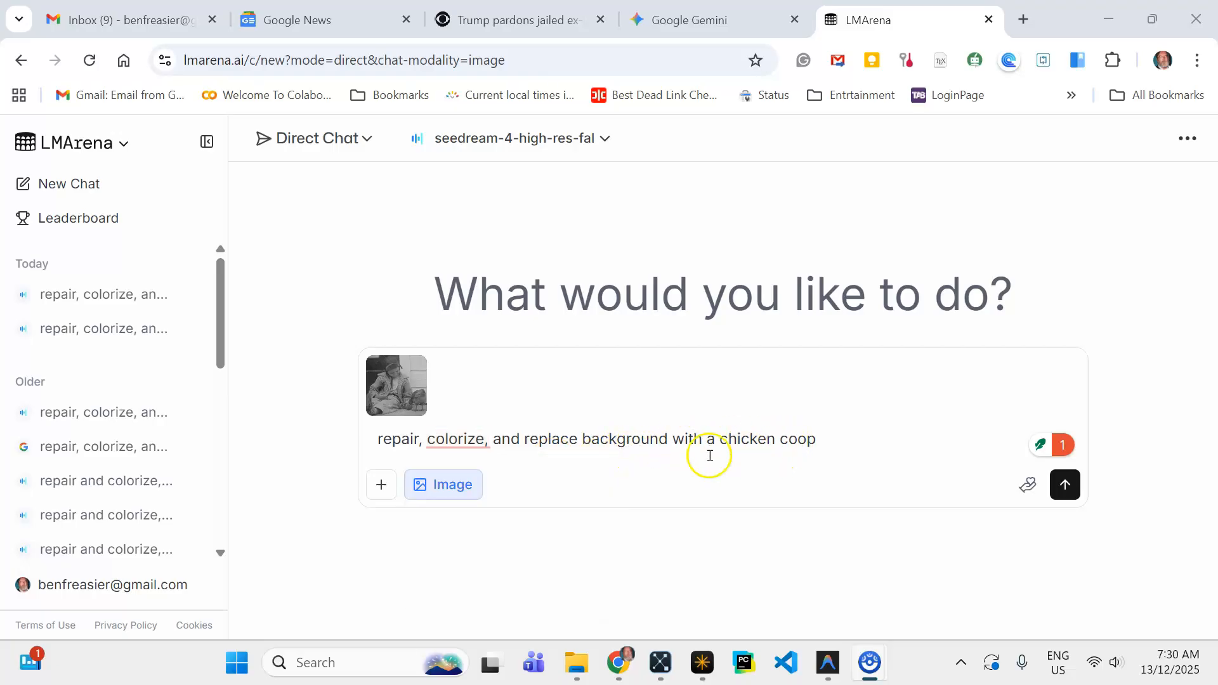
click(818, 437)
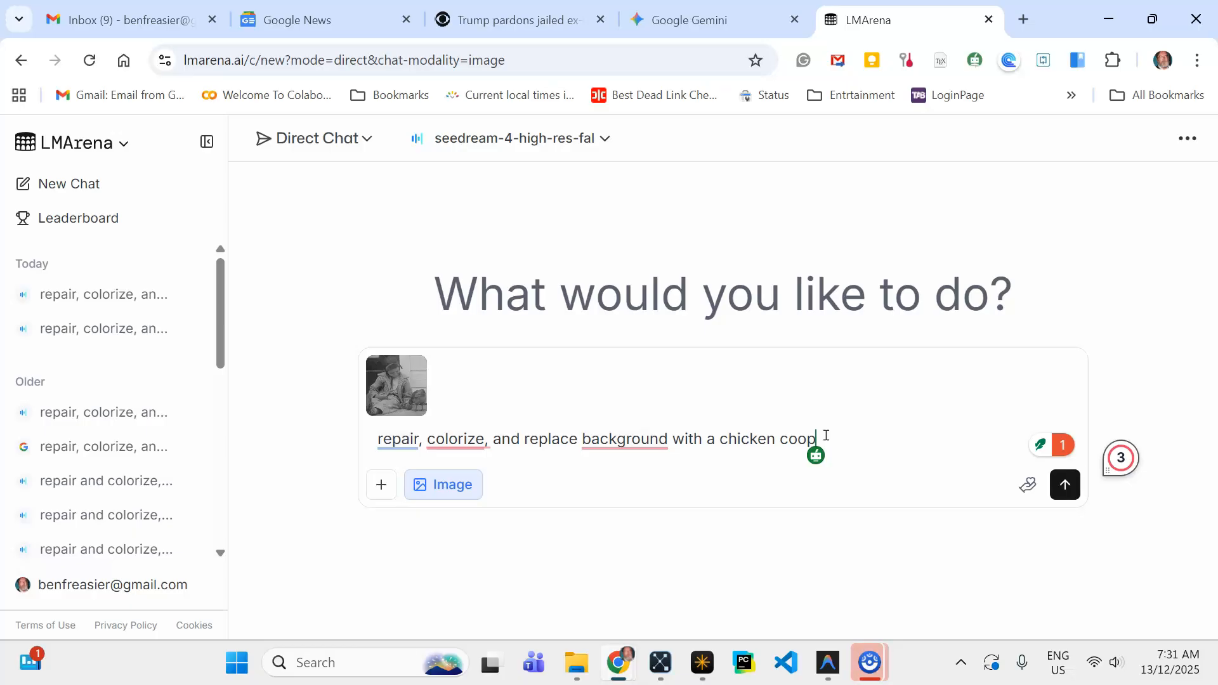
key(Return)
- Enlarge the generated chicken coop image and save it as JPEG file chicken_sd4 in the demo repair folder on drive E
click(704, 481)
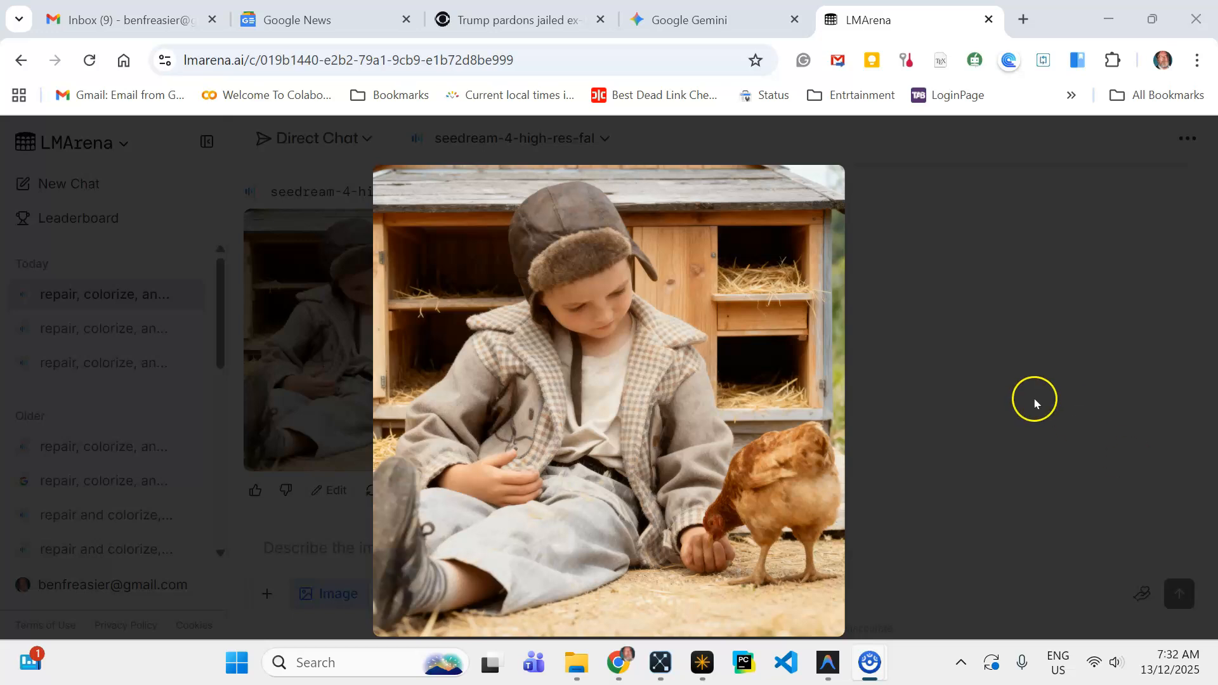
right_click(668, 348)
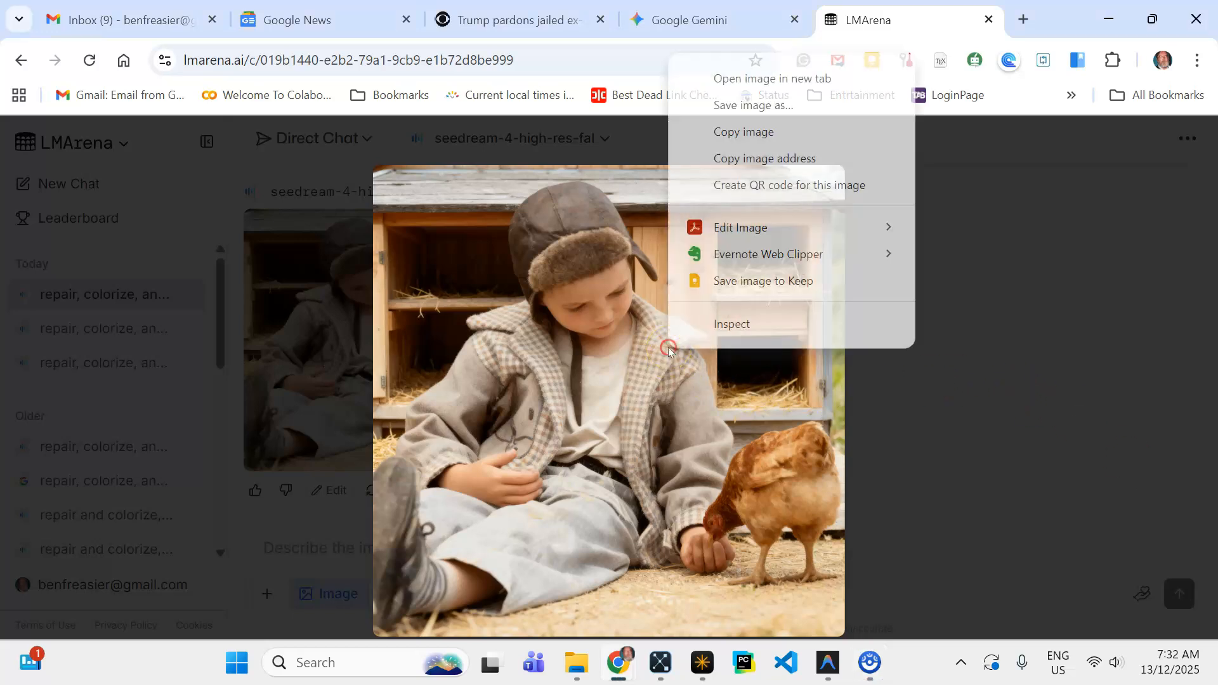
click(744, 105)
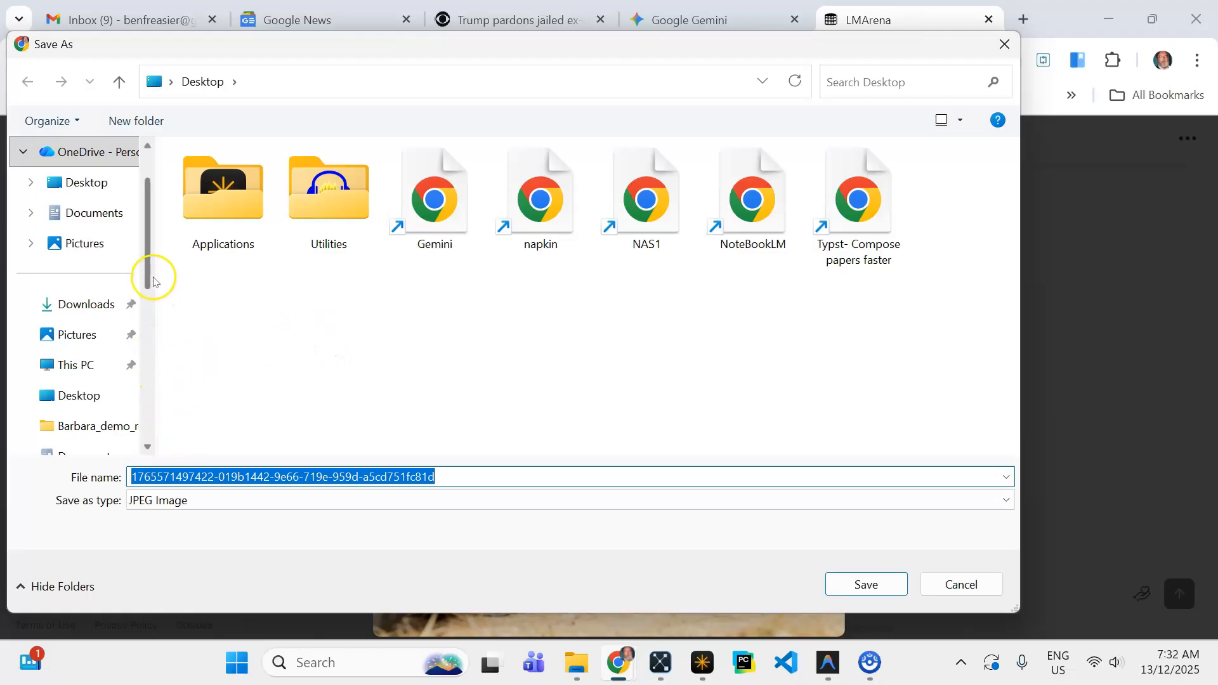
click(92, 427)
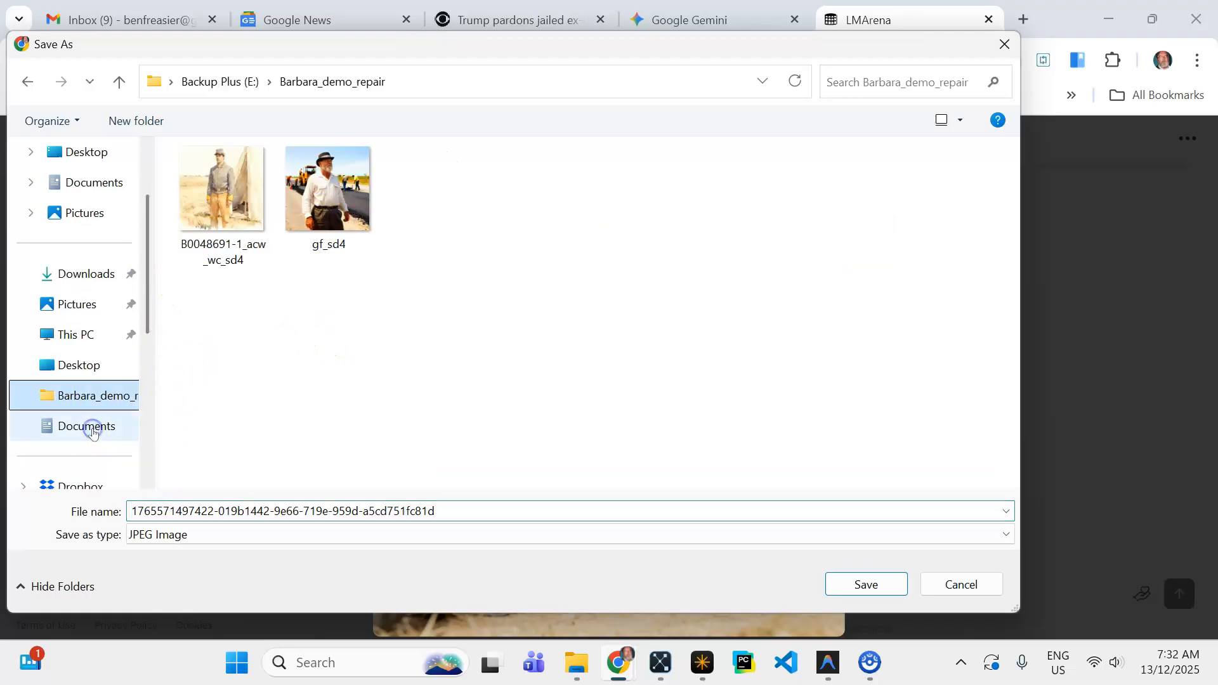
click(444, 509)
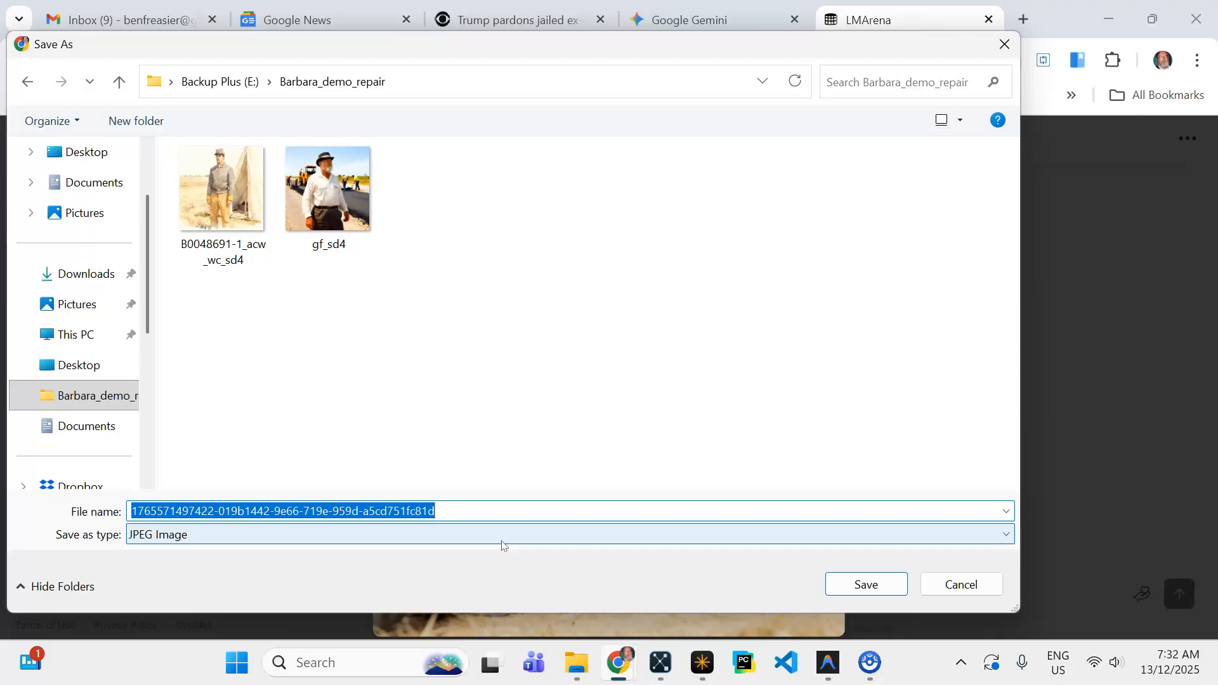
text(chicken_sd4)
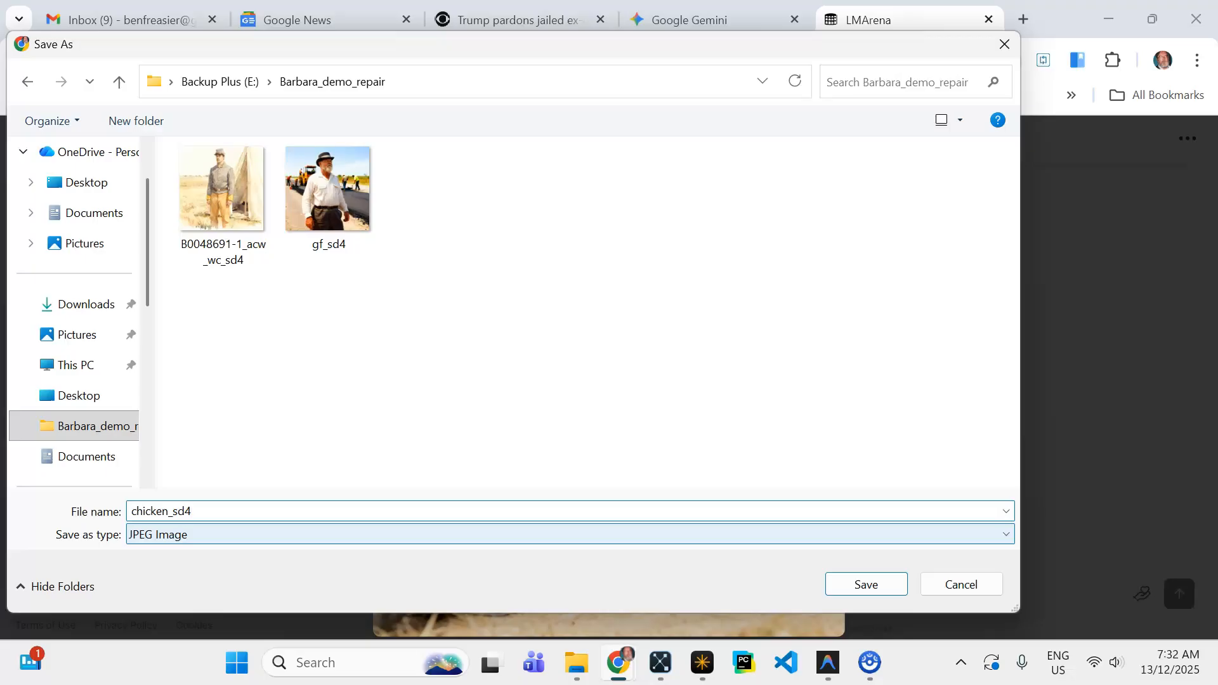
click(873, 588)
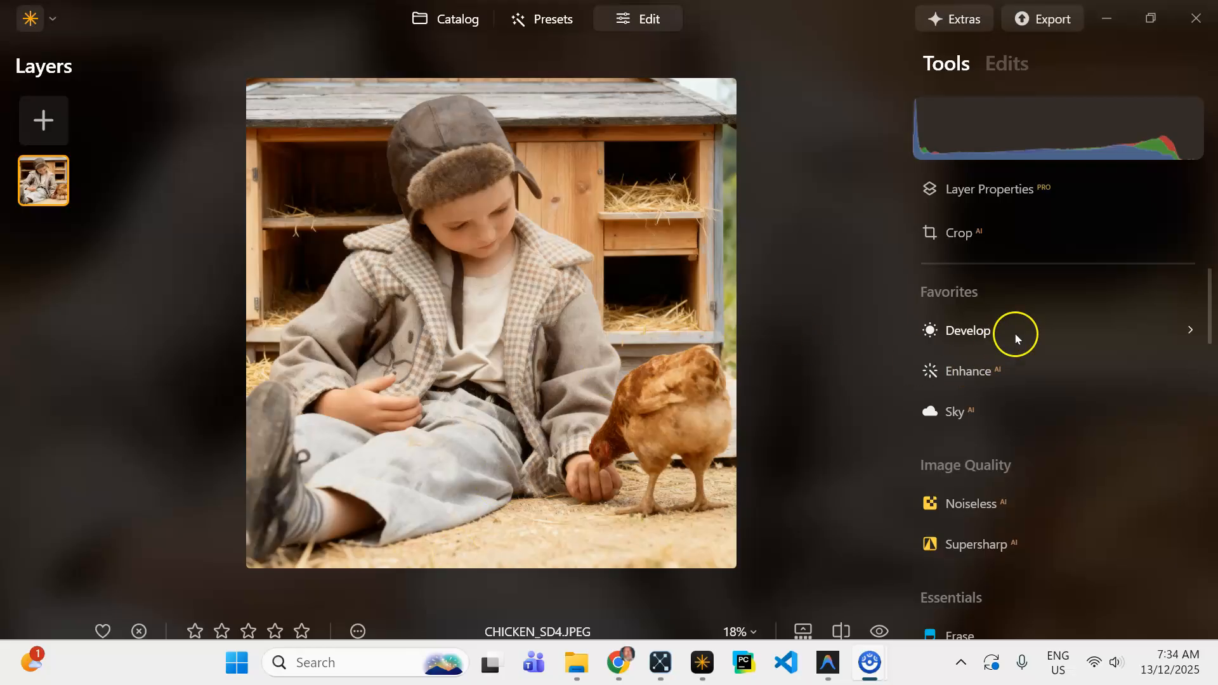
- Denoise the chicken_sd4 image in Luminar Neo with the Middle Noiseless adjustment and set Sharpness to 89
click(985, 506)
scroll(985, 509, down, 3)
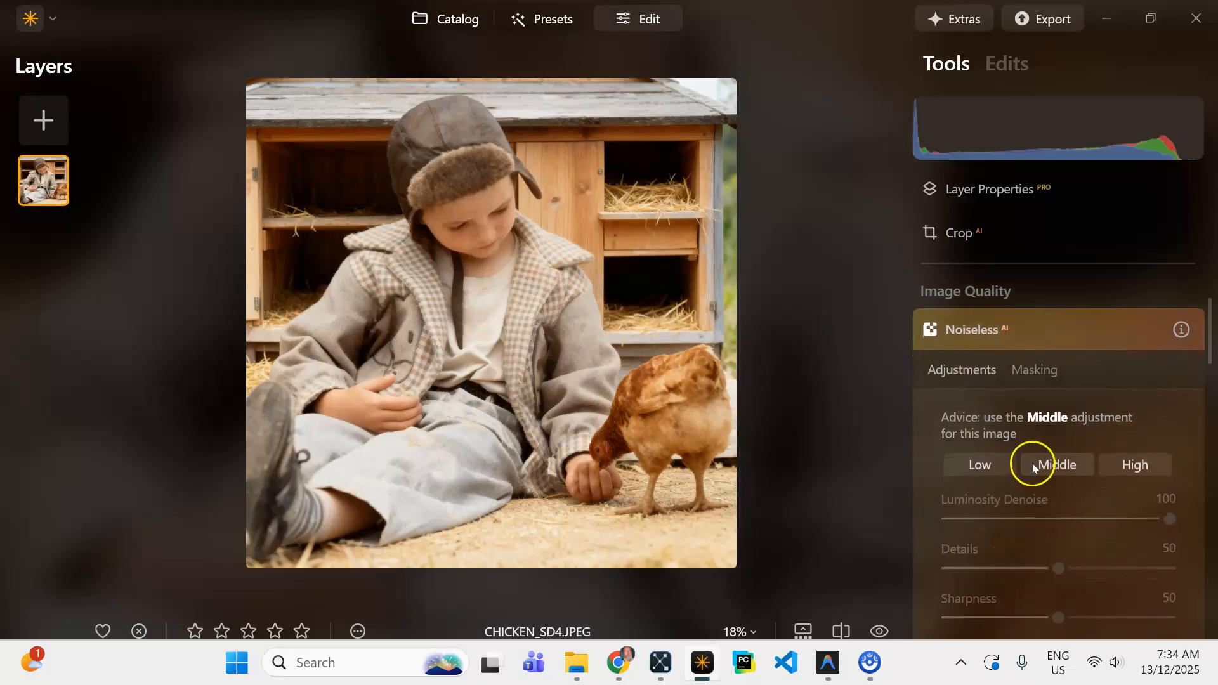
click(1062, 461)
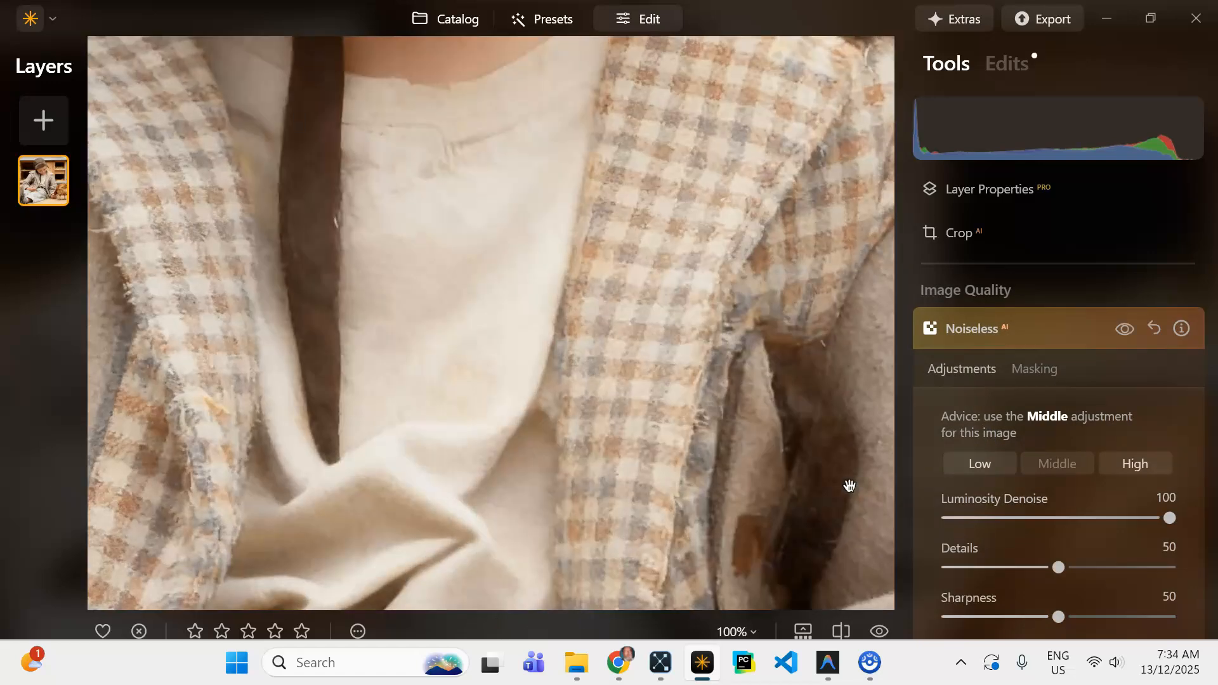
click(740, 446)
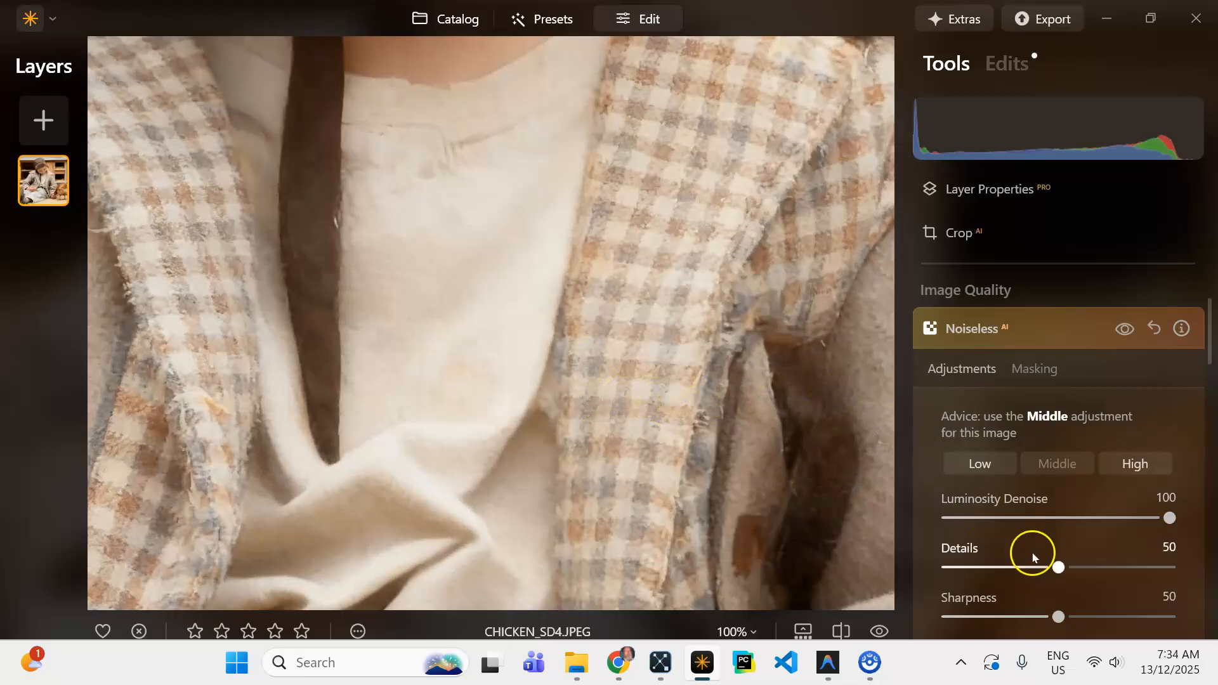
drag(1057, 616, 1137, 601)
mouse_move(1153, 601)
mouse_down()
mouse_move(1131, 603)
mouse_move(1142, 602)
mouse_up()
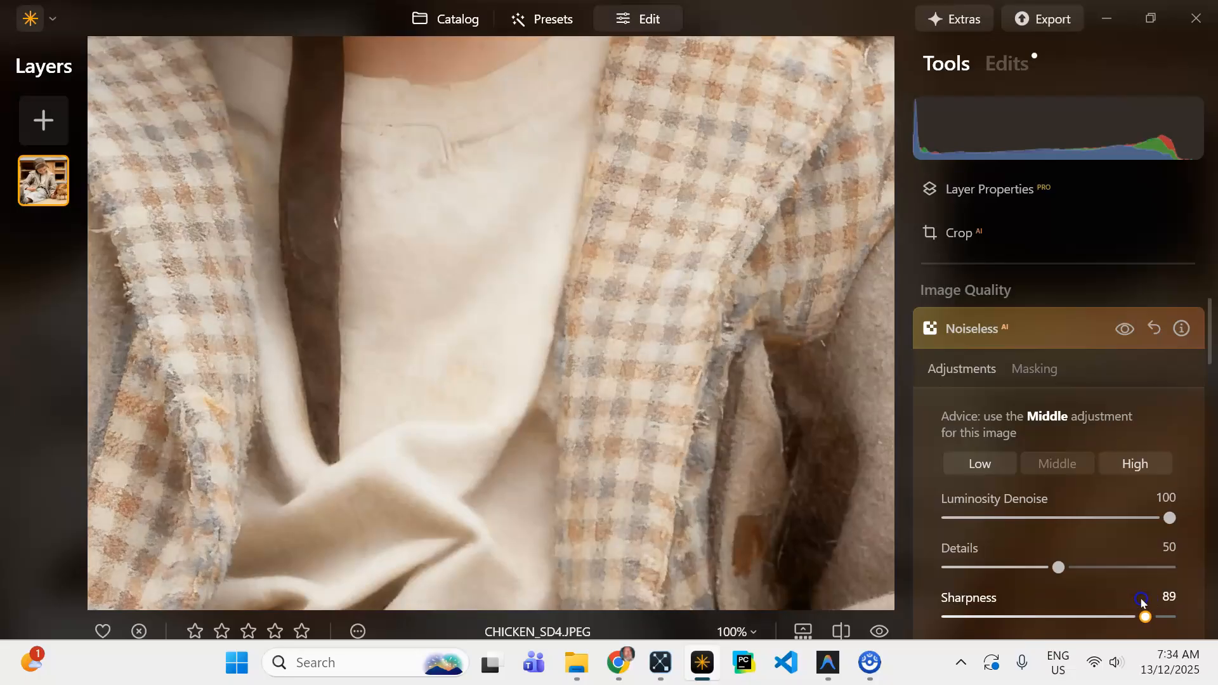
click(955, 327)
scroll(955, 390, up, 3)
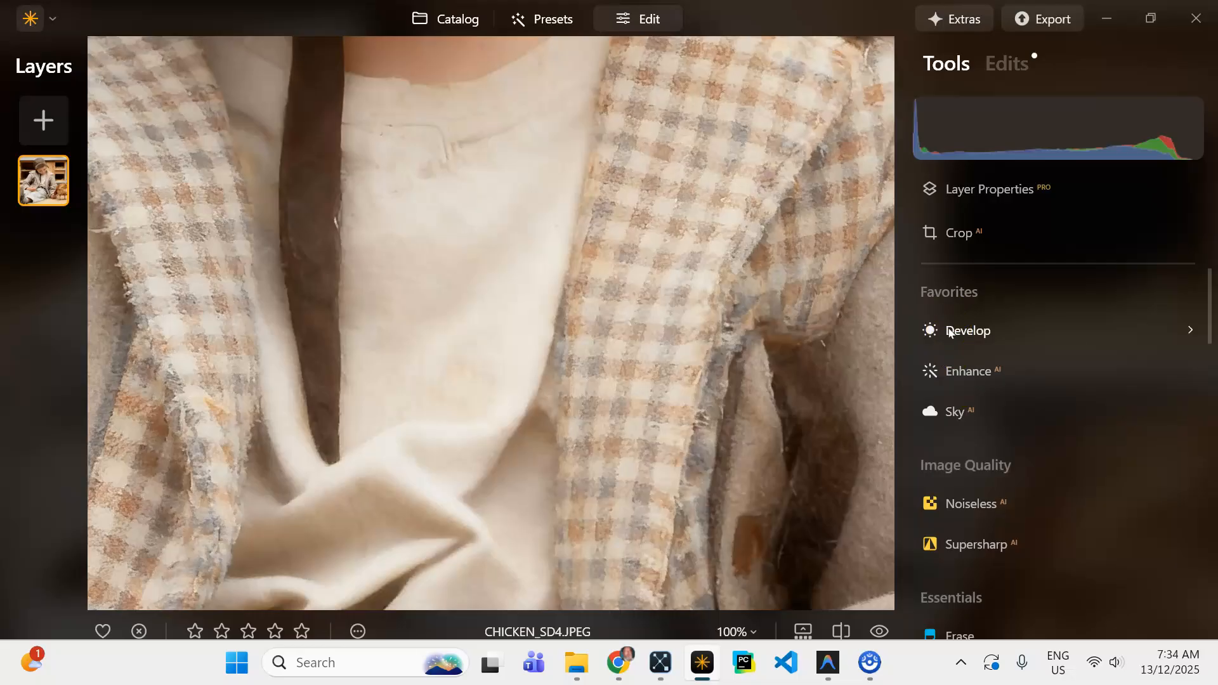
- Apply the Develop tool's Auto Adjust to the whole chicken coop image
drag(753, 359, 571, 350)
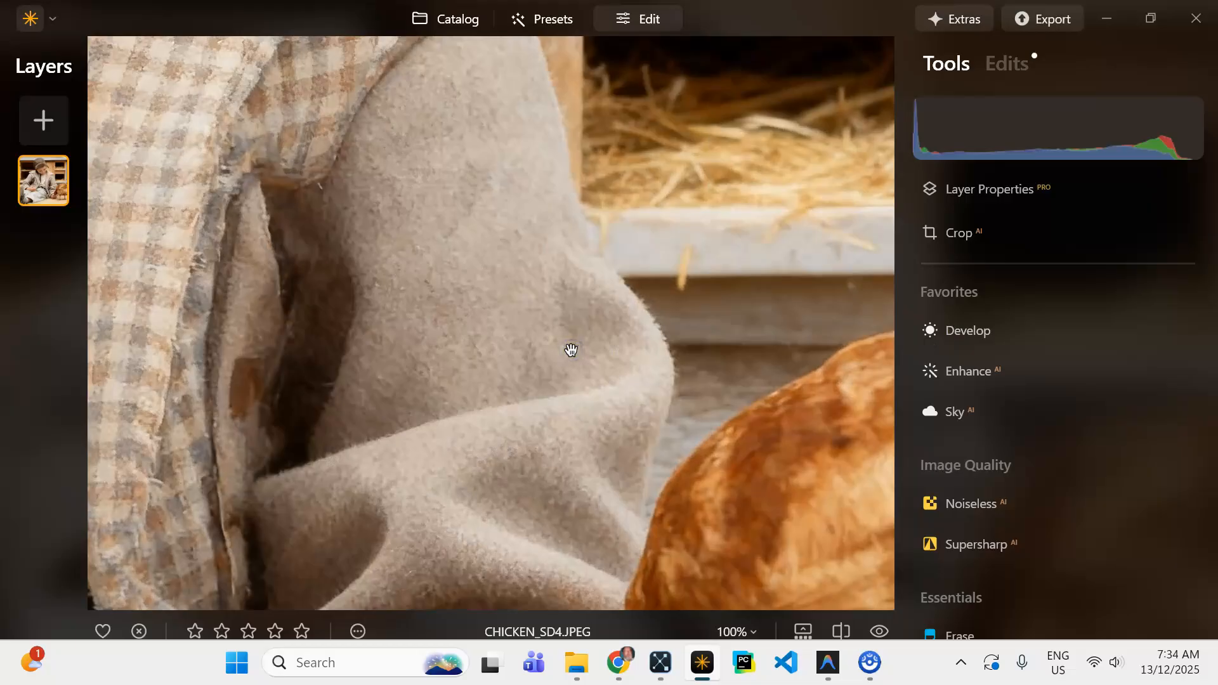
double_click(571, 350)
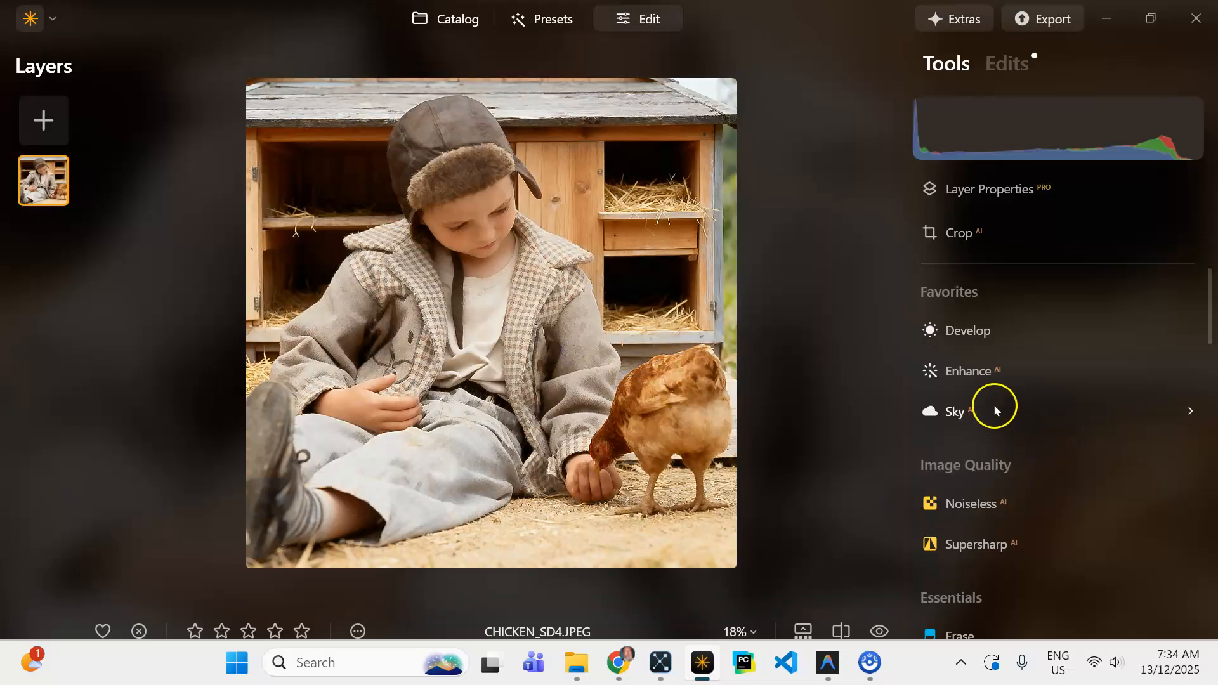
click(962, 329)
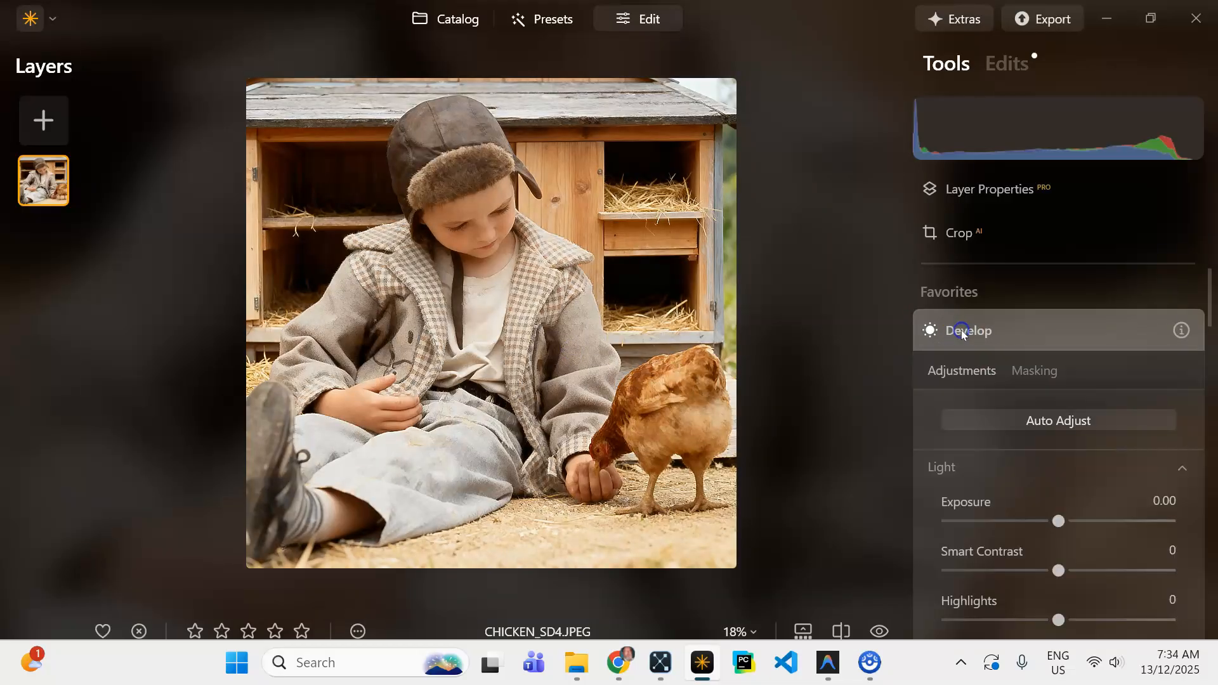
click(1041, 423)
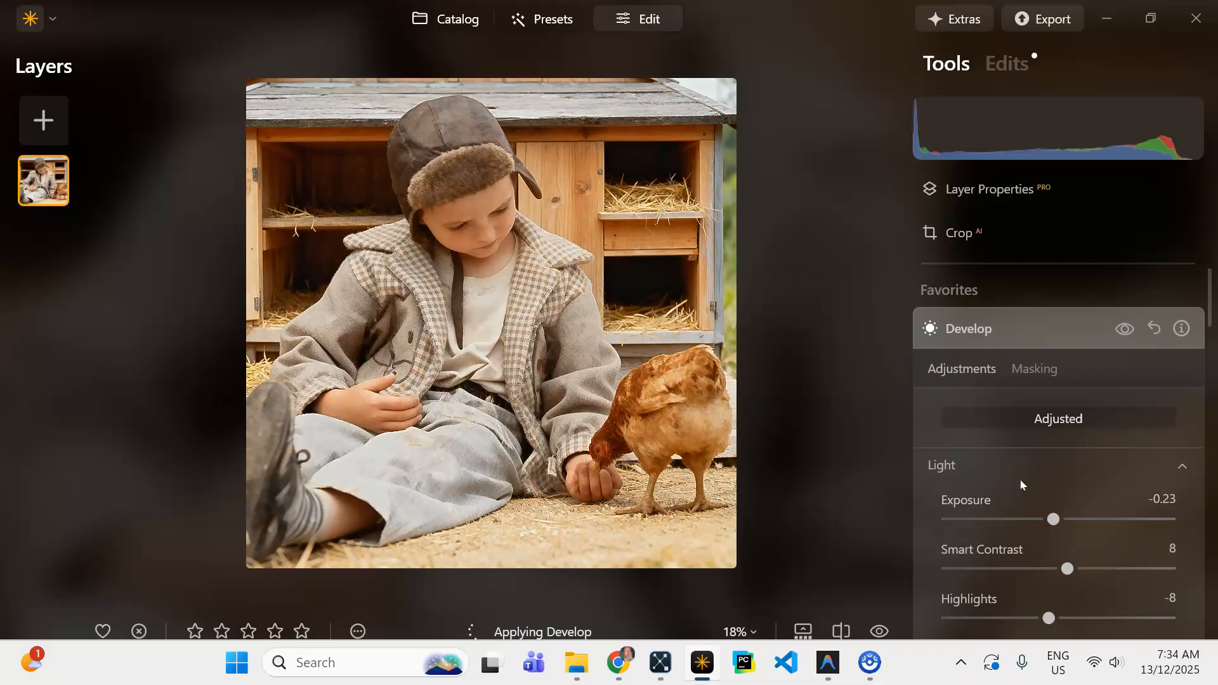
click(989, 375)
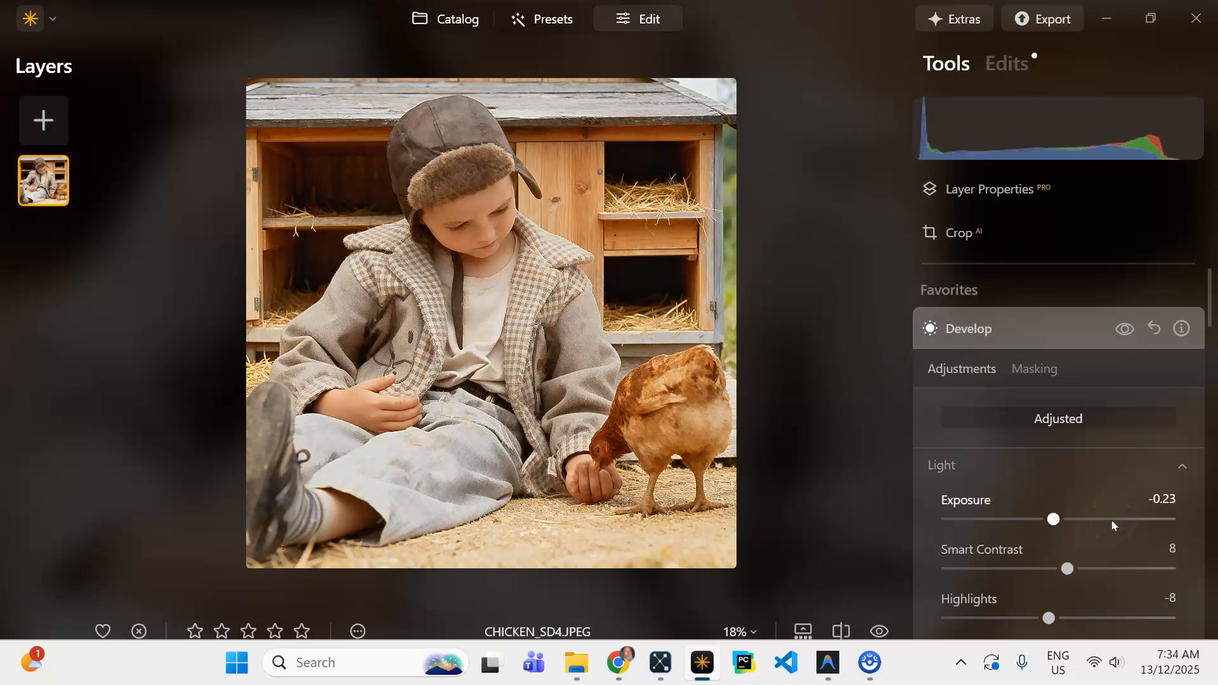
scroll(1112, 525, down, 3)
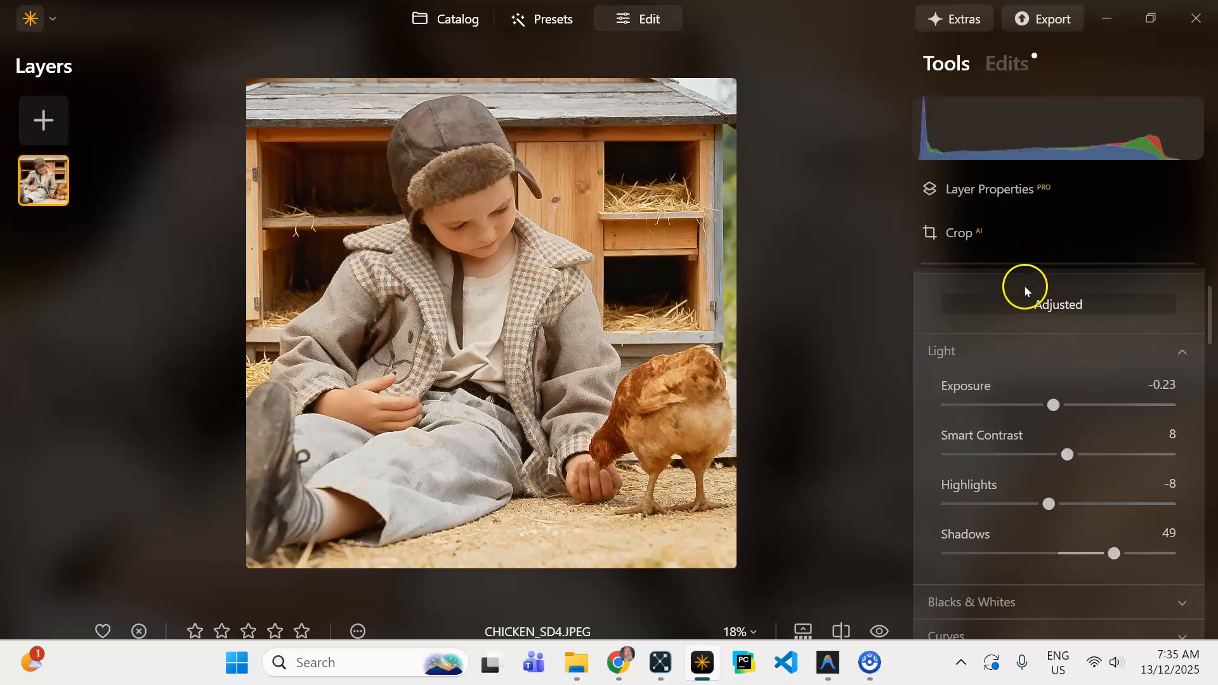
scroll(1018, 286, up, 2)
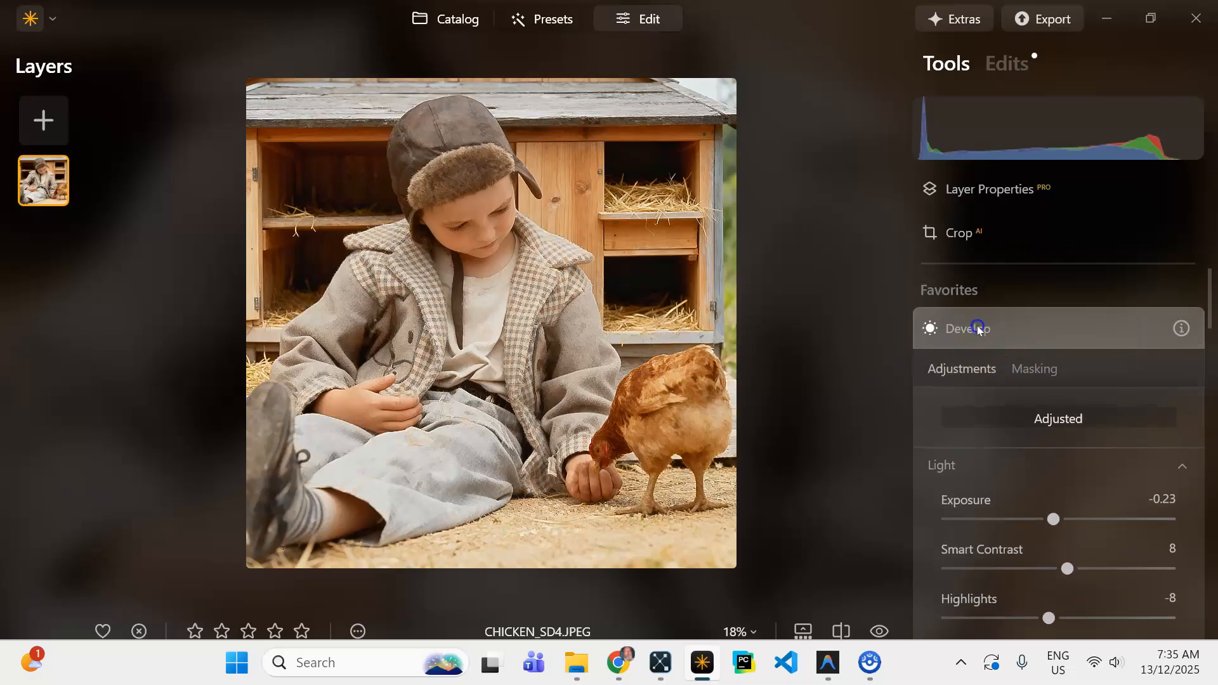
- Enhance the chicken coop image with an Accent AI value of 30
click(977, 326)
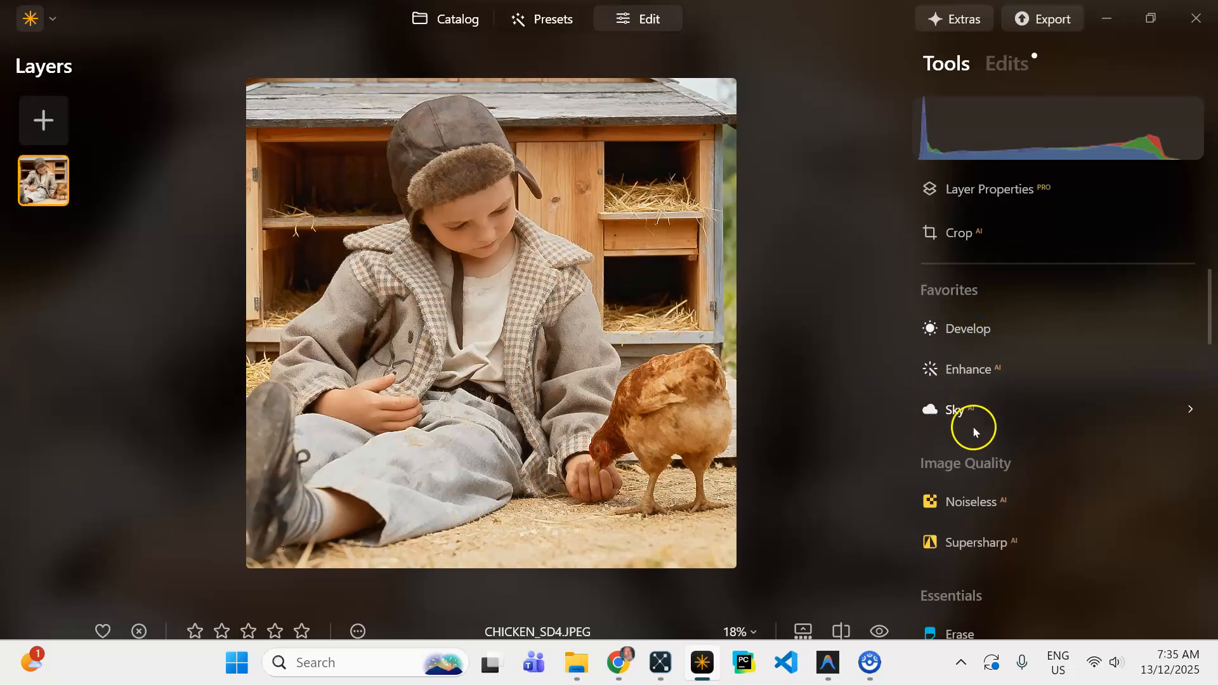
click(973, 373)
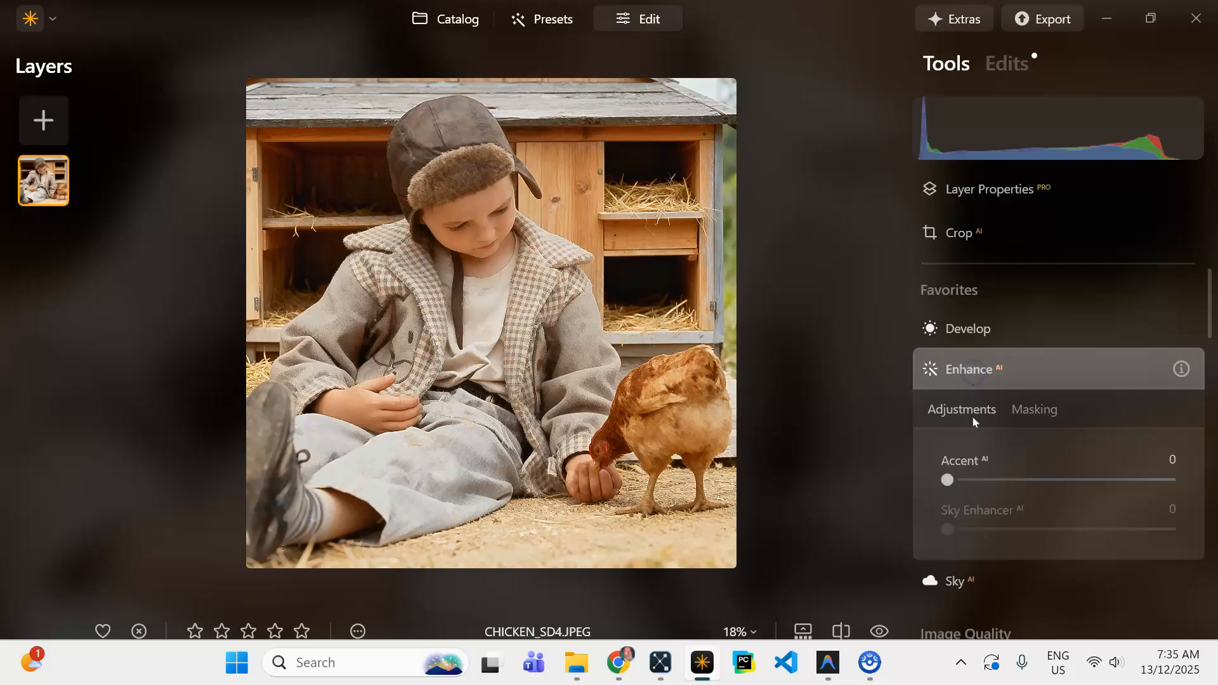
drag(955, 485, 1027, 480)
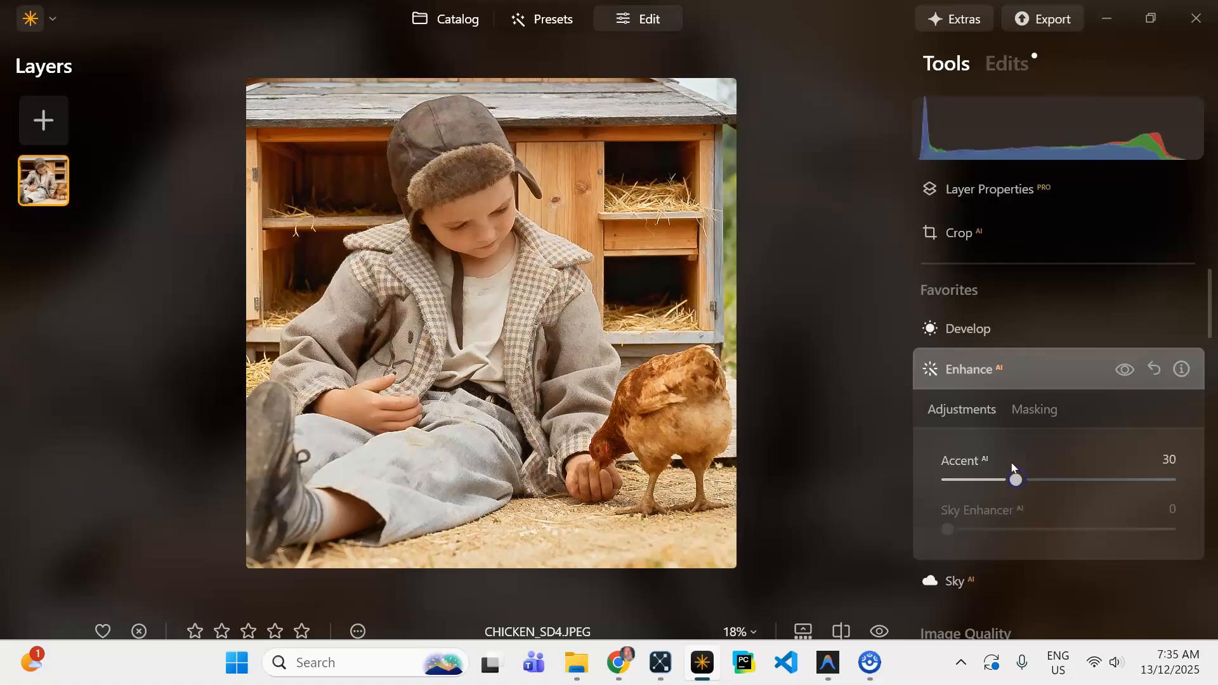
click(975, 373)
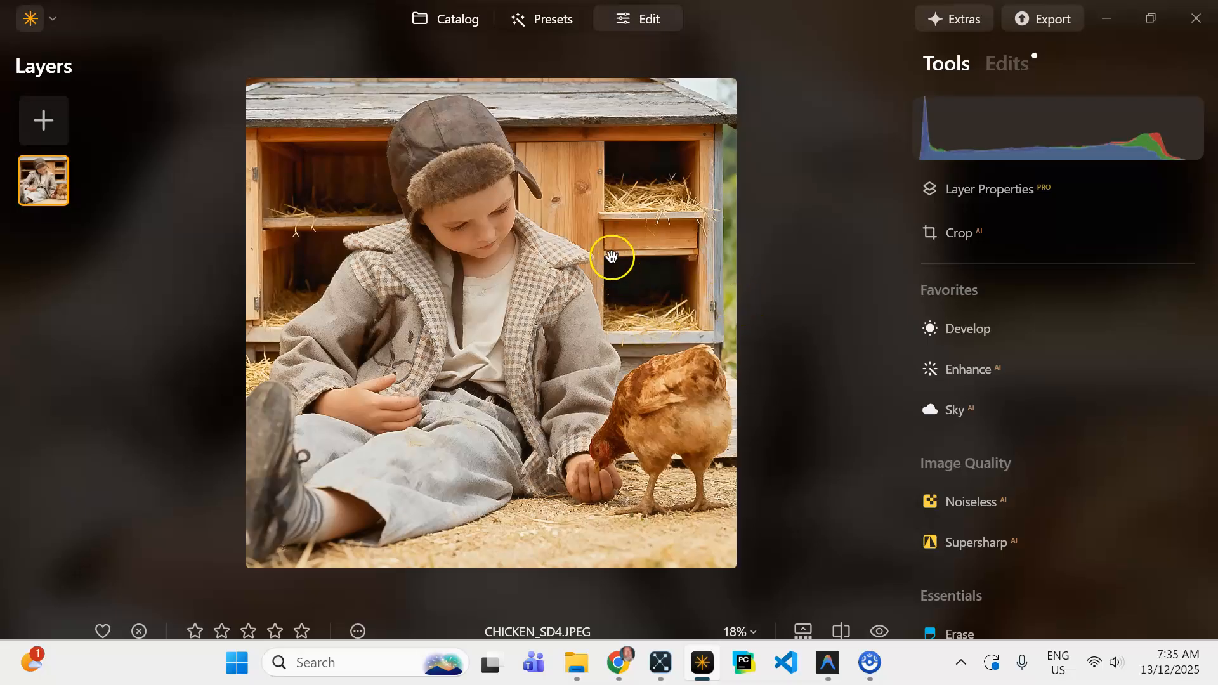
- Add the dark grey vignette texture from My Images as a new layer and stretch it over the whole photo
click(987, 193)
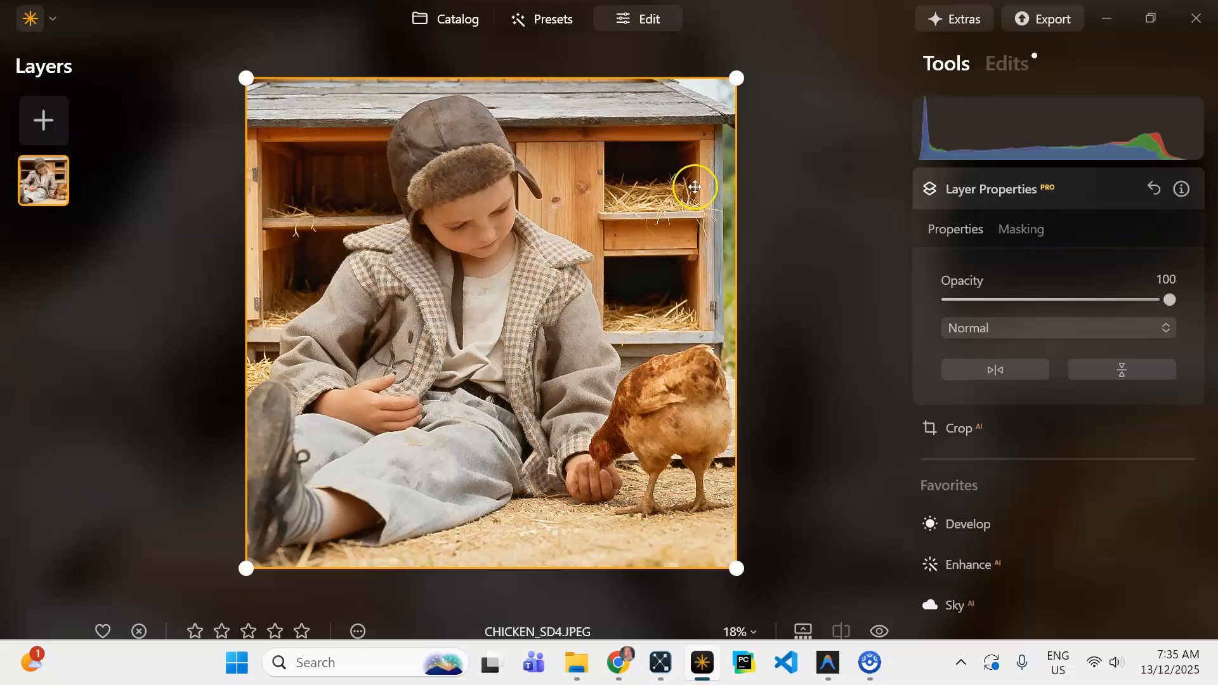
click(985, 189)
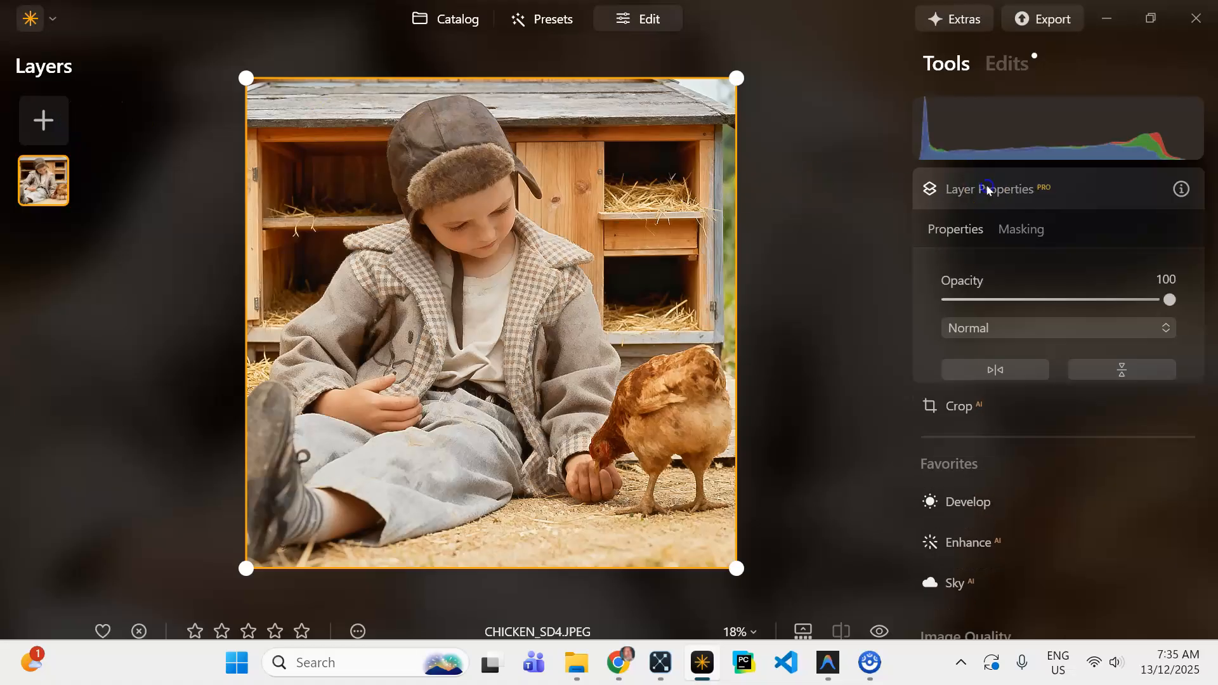
click(43, 122)
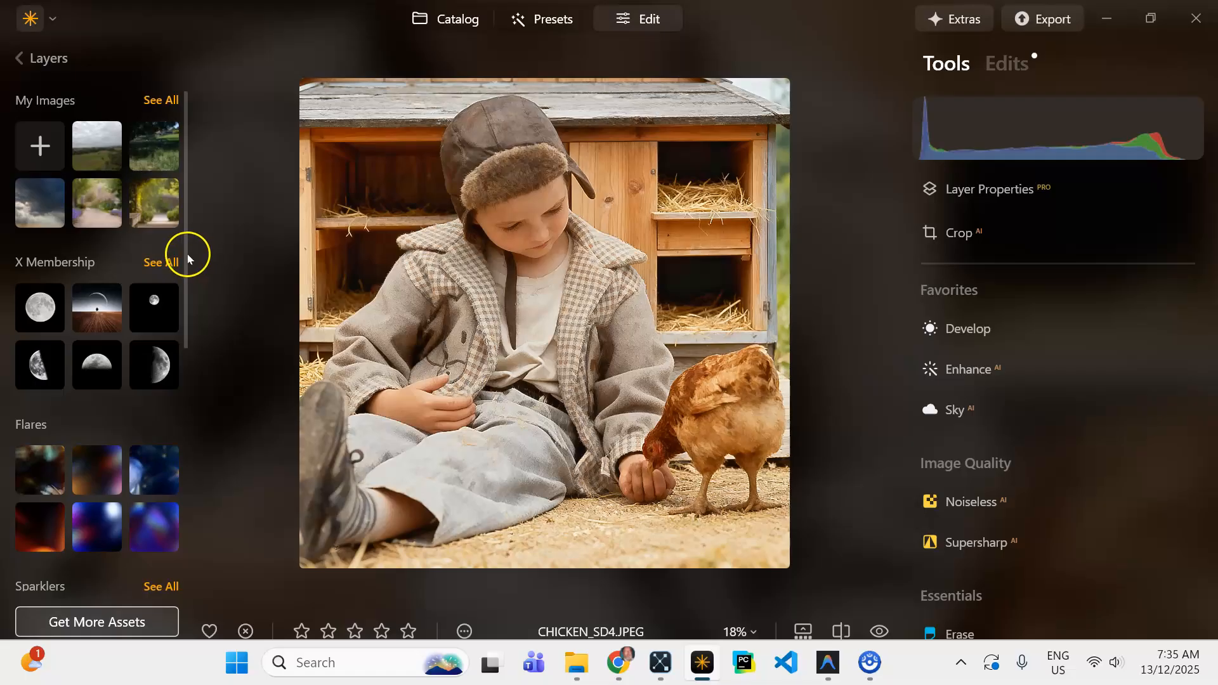
click(161, 100)
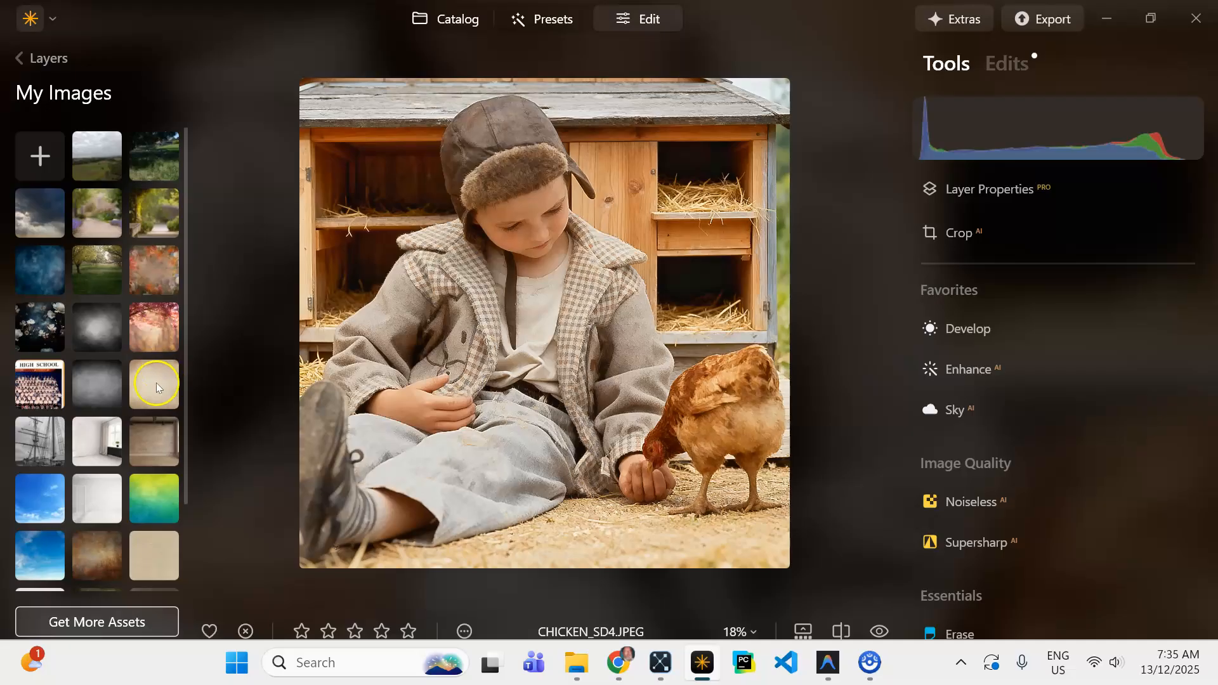
click(100, 337)
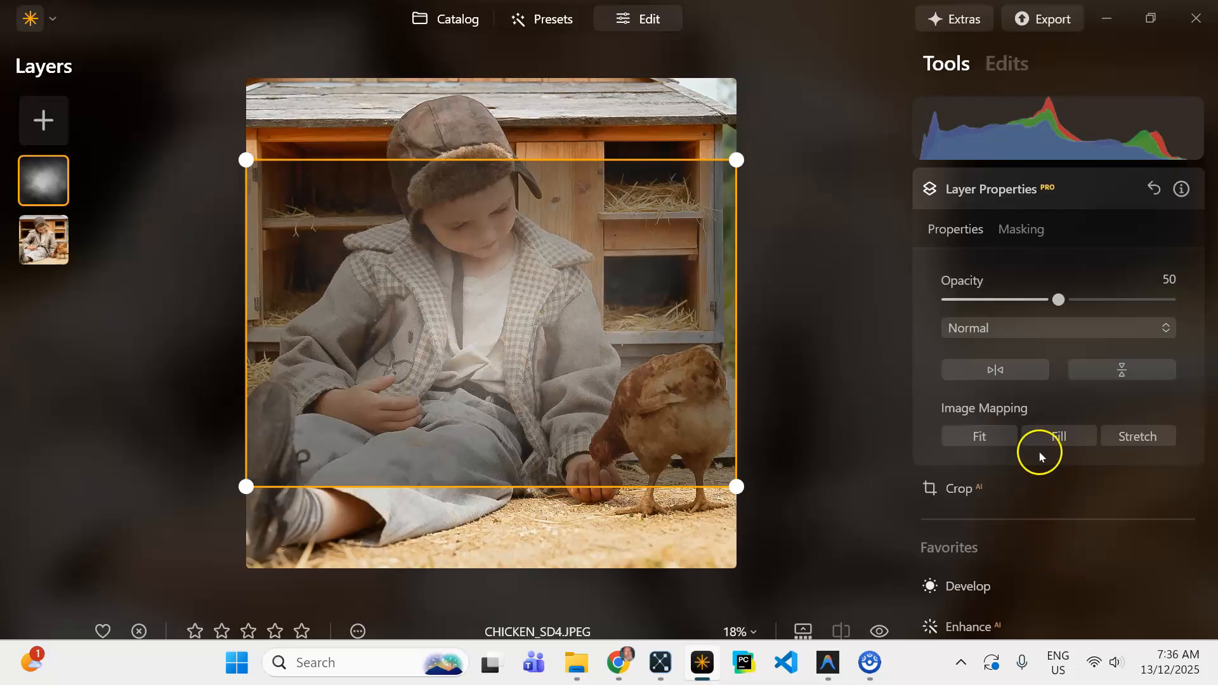
click(1137, 437)
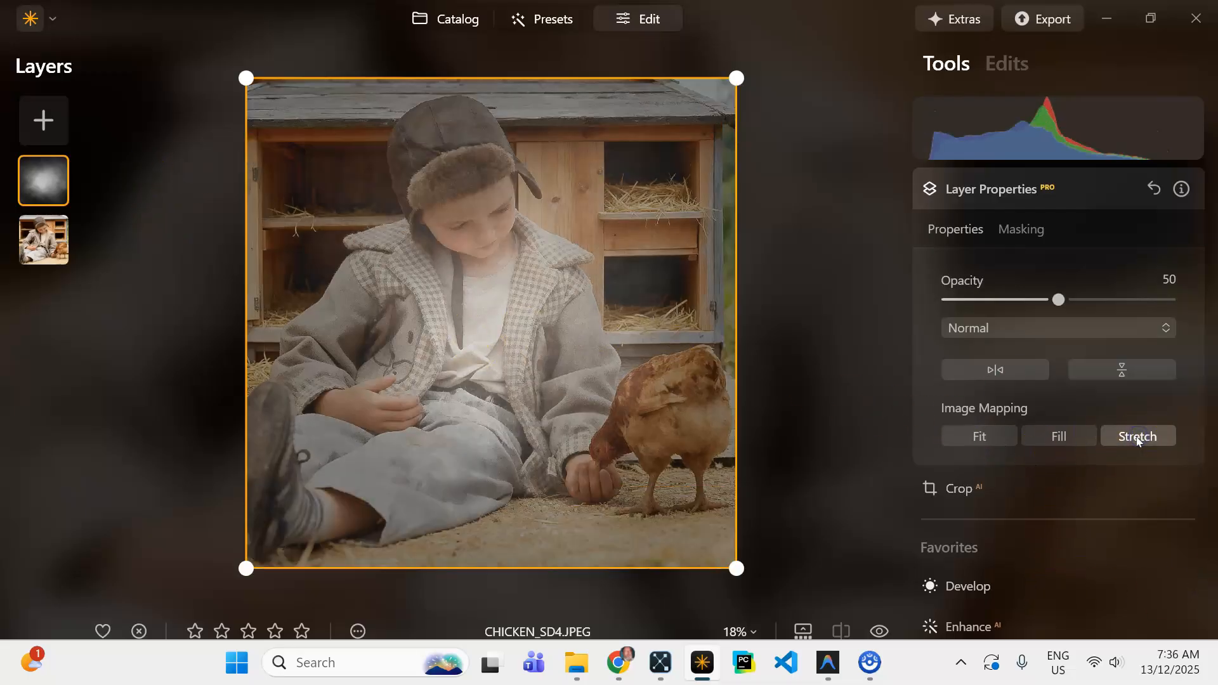
- Move the grey texture layer beneath the photo layer and set the photo layer's blend mode to Multiply
drag(43, 181, 39, 302)
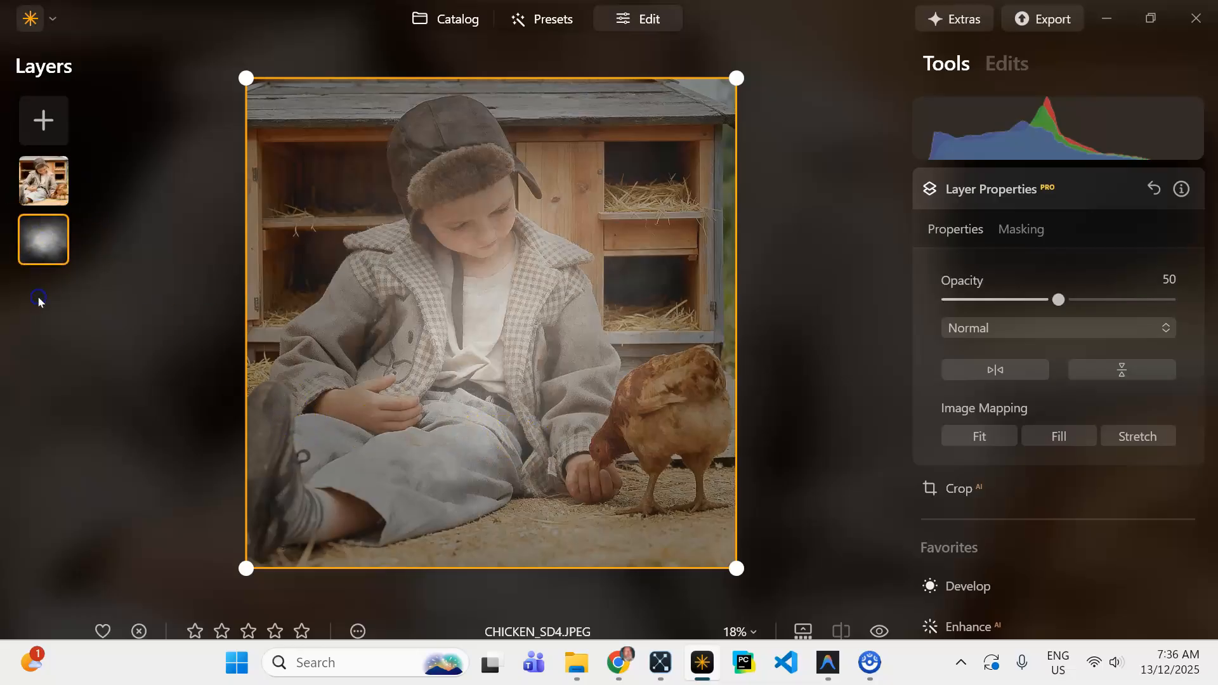
click(37, 190)
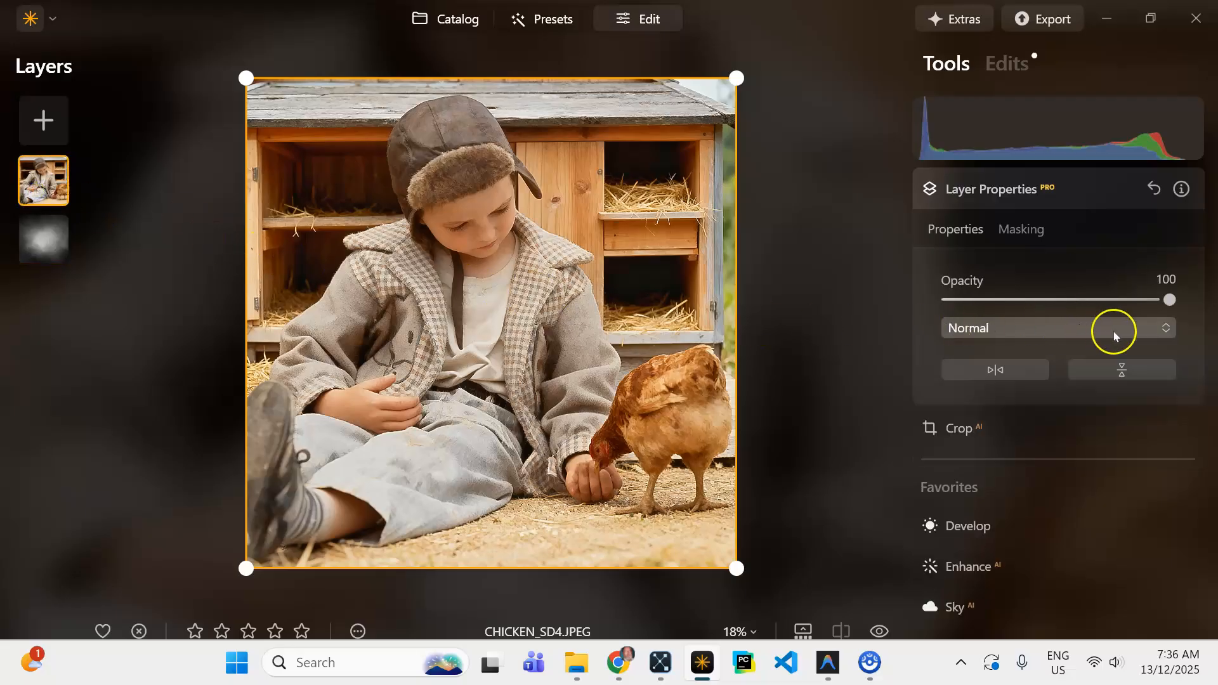
click(1165, 335)
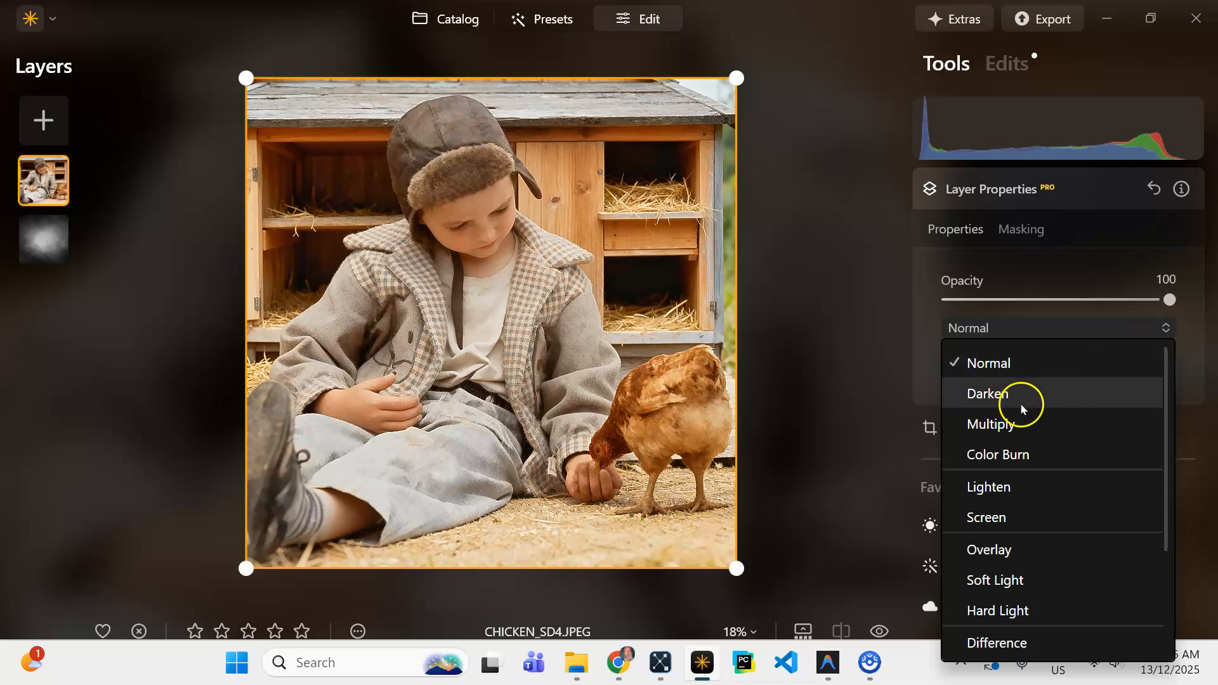
click(997, 424)
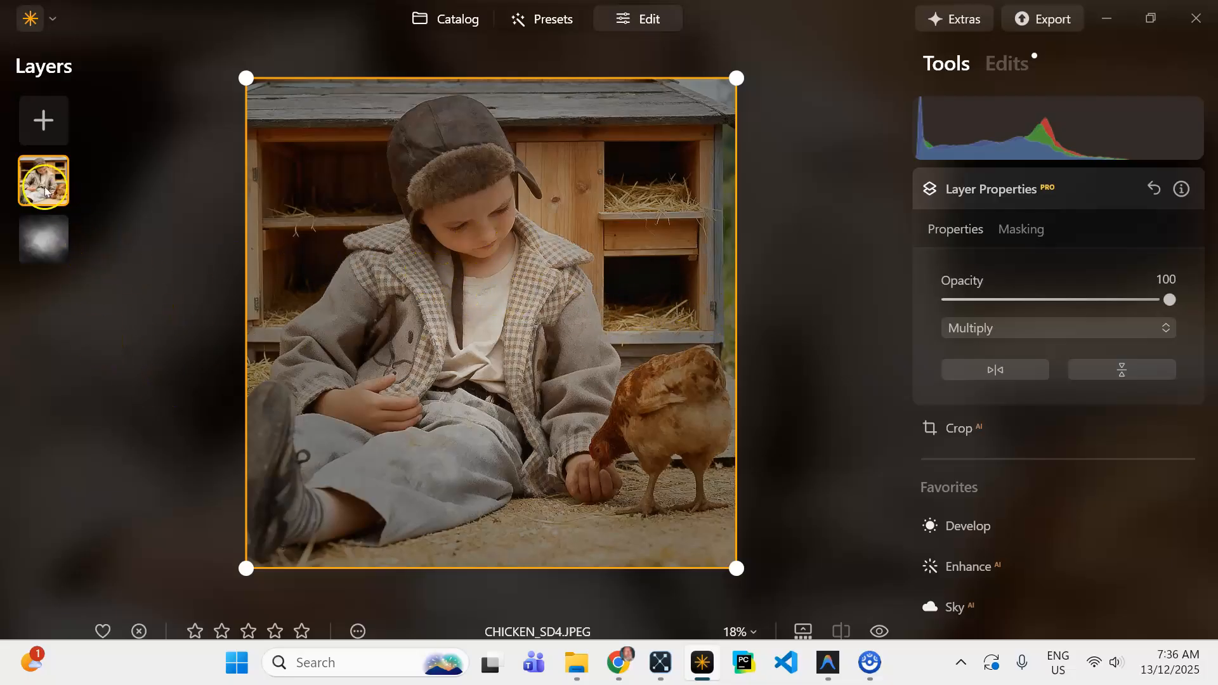
- Enlarge the grey texture layer so that it extends beyond the photo on all four sides
click(31, 244)
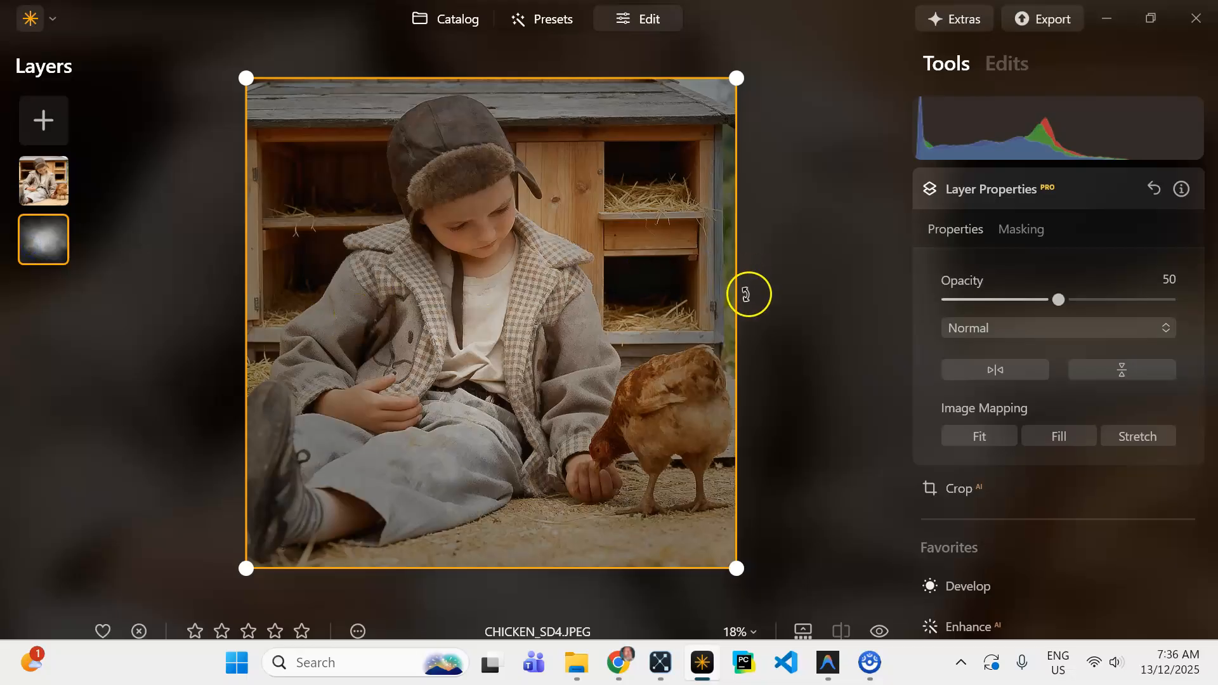
drag(737, 305, 787, 311)
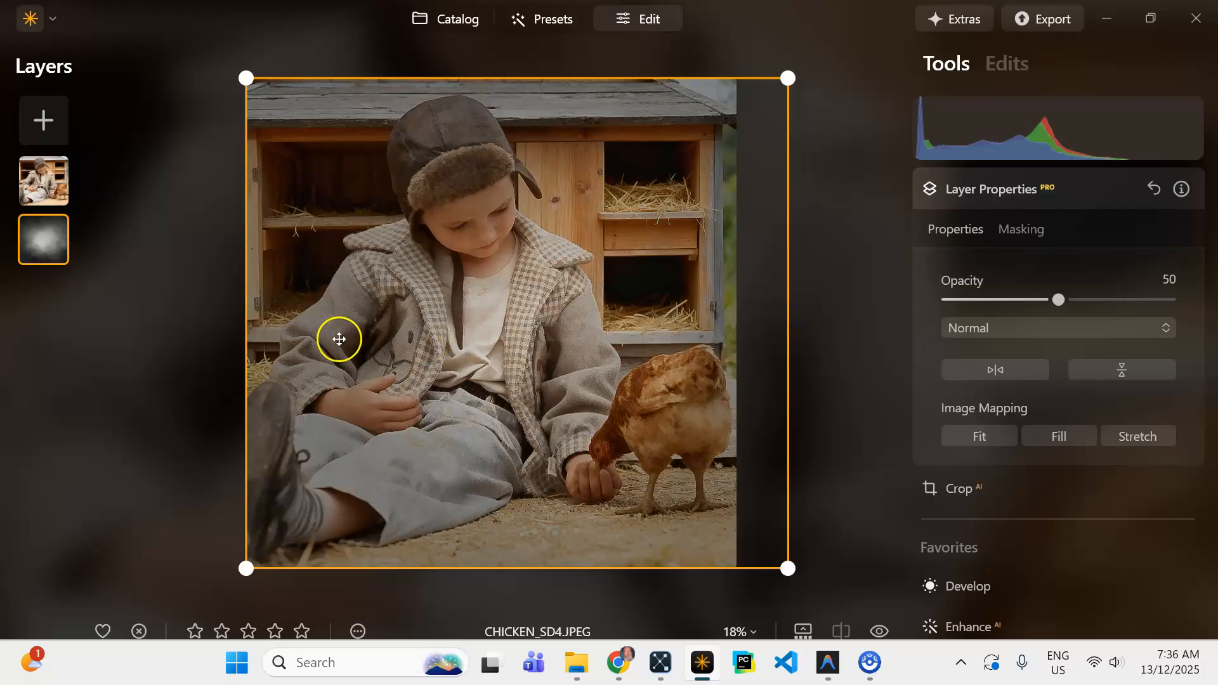
drag(241, 307, 155, 320)
drag(474, 572, 473, 614)
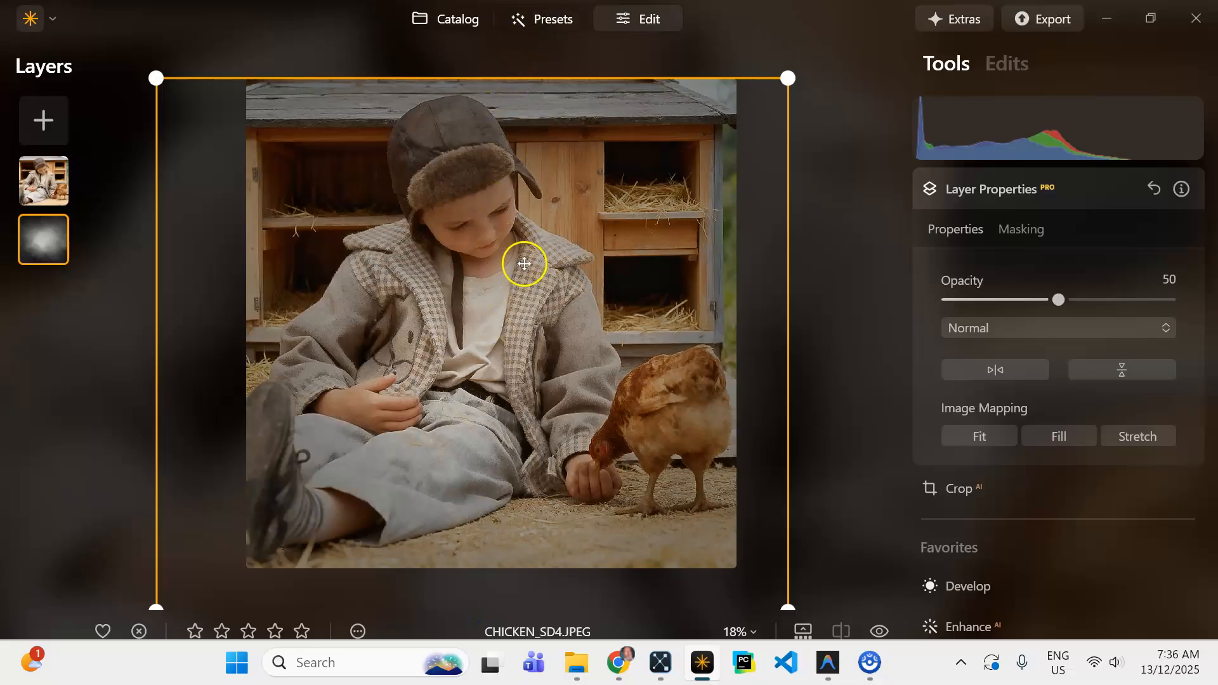
drag(562, 71, 565, 49)
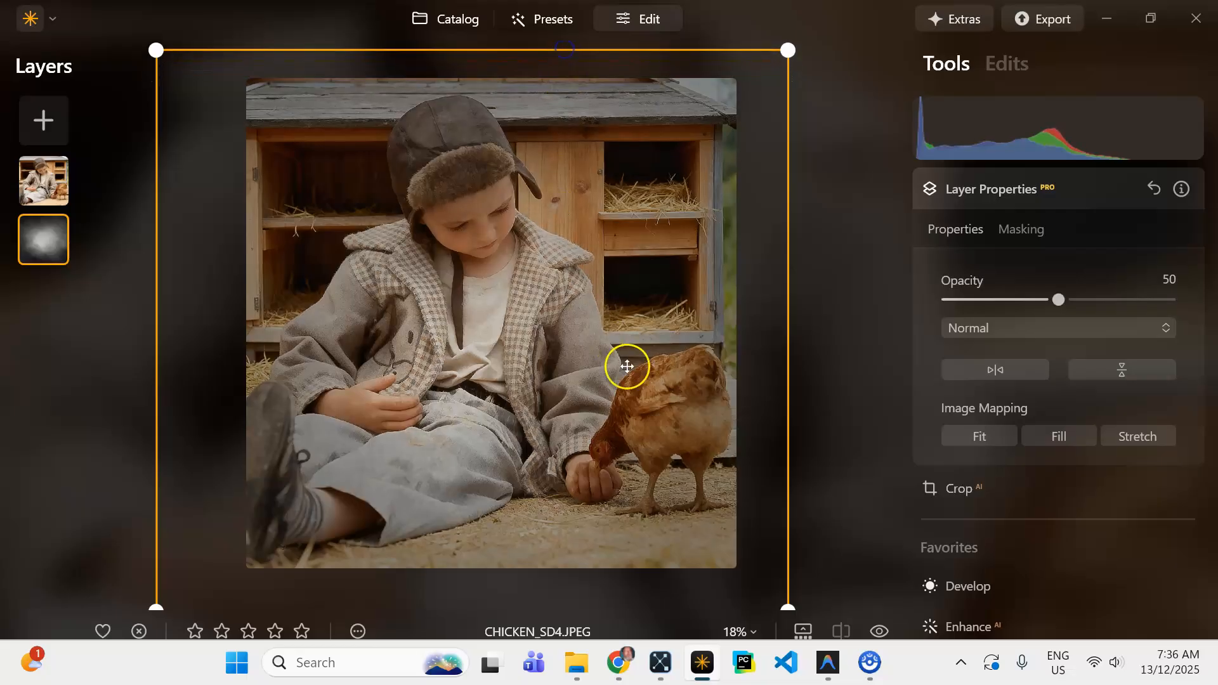
mouse_move(760, 339)
mouse_down()
mouse_move(726, 343)
mouse_move(762, 342)
mouse_up()
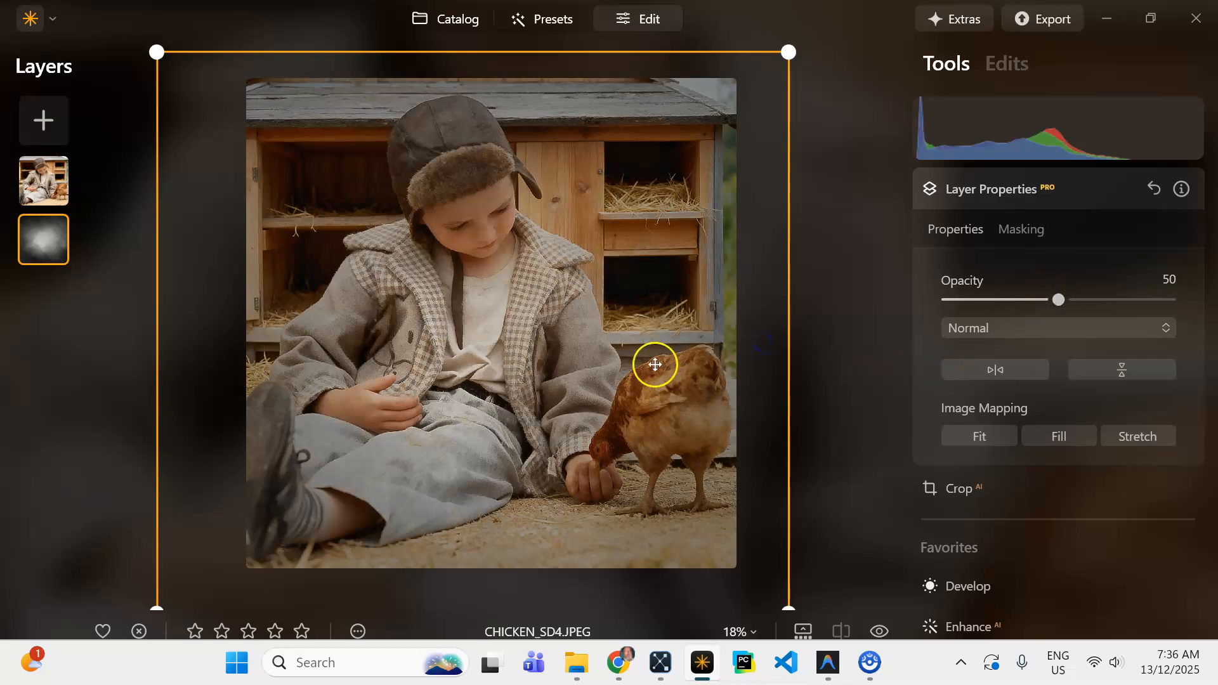
- Raise the grey texture layer's opacity to 68
drag(1058, 299, 1090, 350)
drag(1089, 300, 1094, 302)
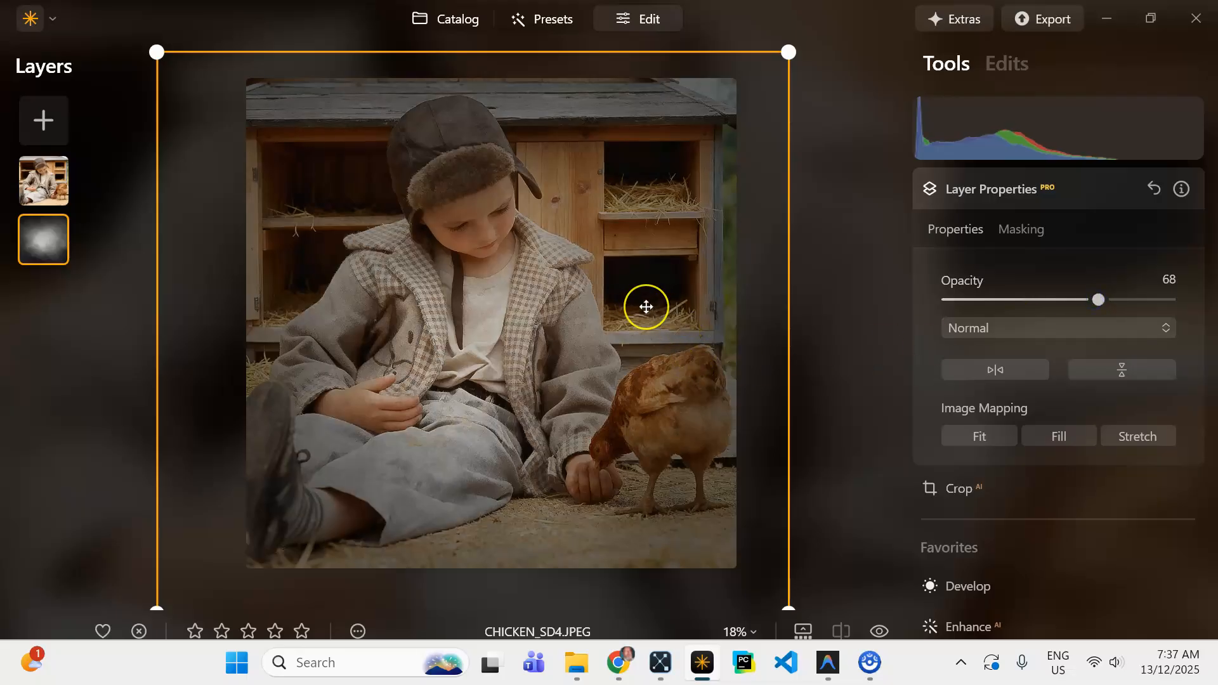
drag(646, 315, 658, 359)
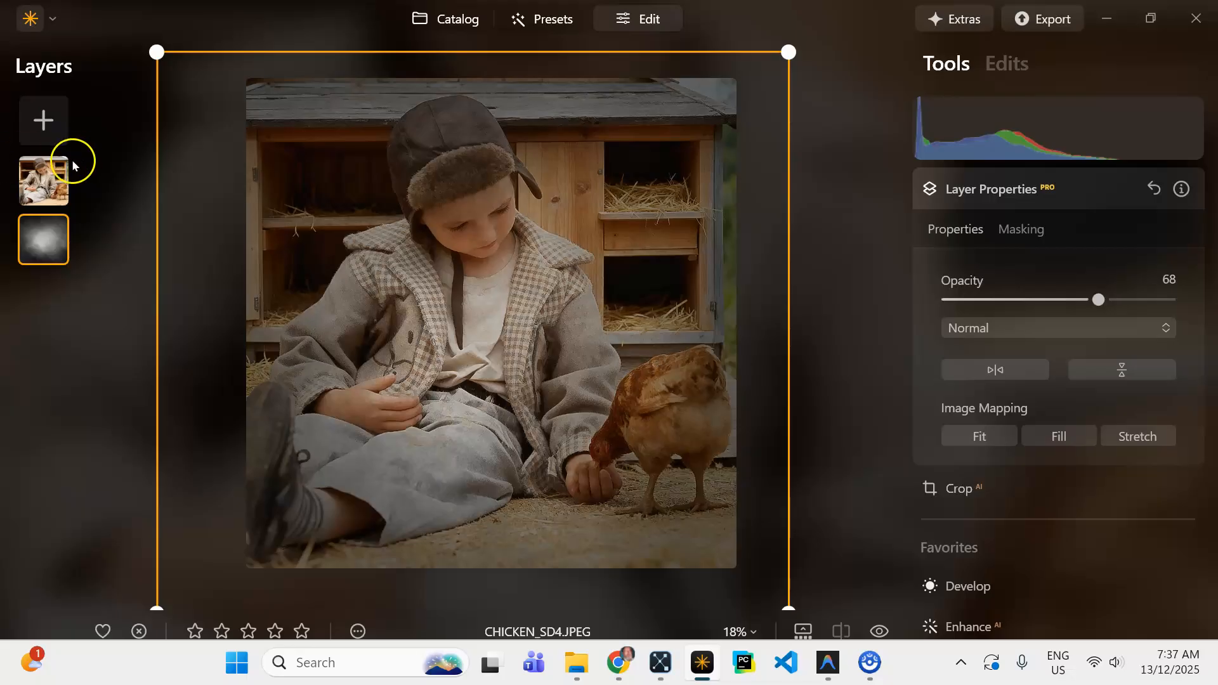
- Brighten the photo layer with the Develop tool by setting its Exposure to 0.86
click(38, 184)
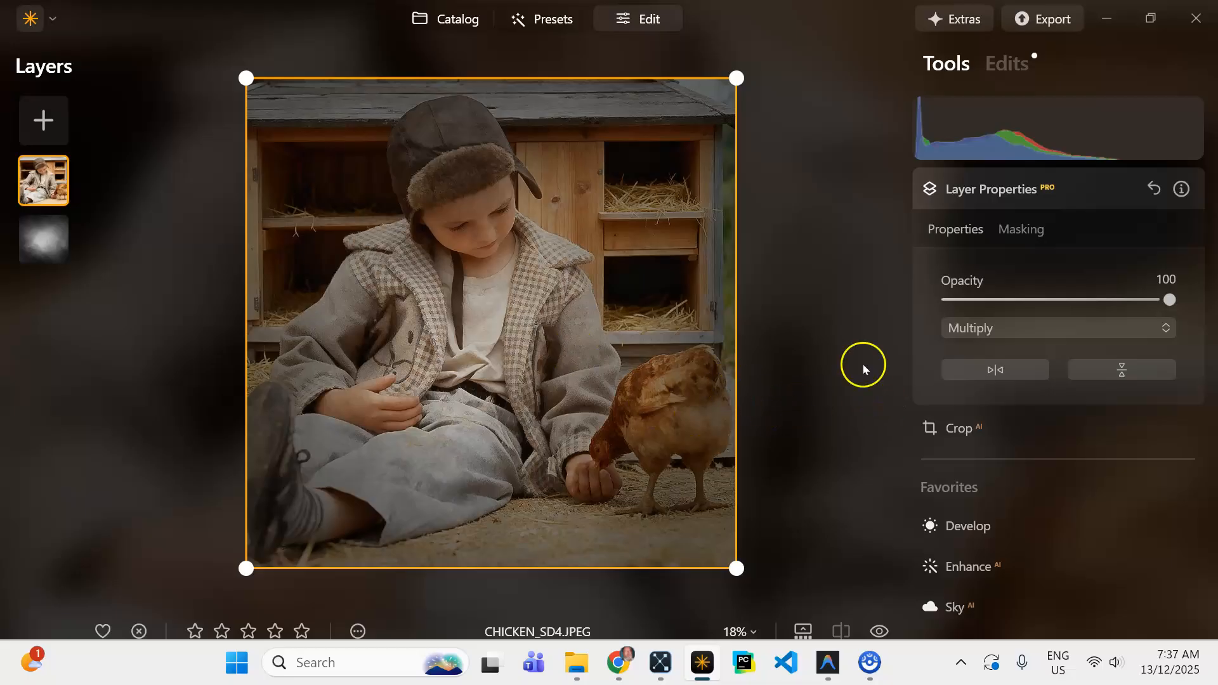
click(1003, 186)
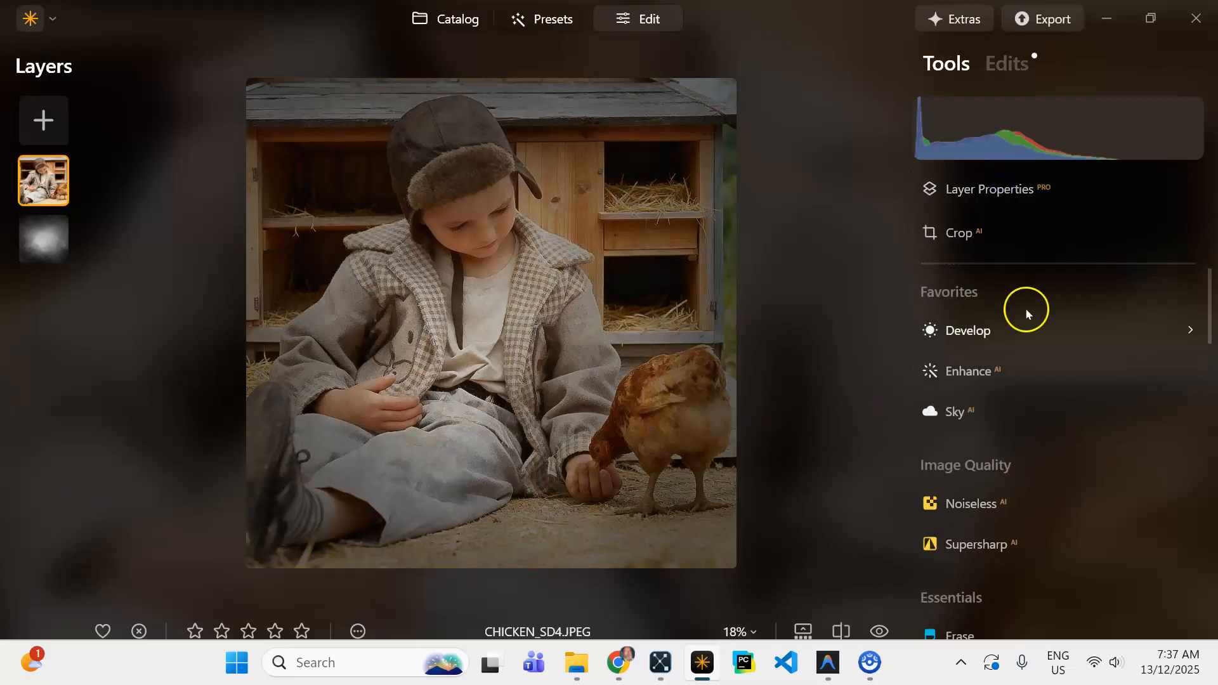
click(970, 331)
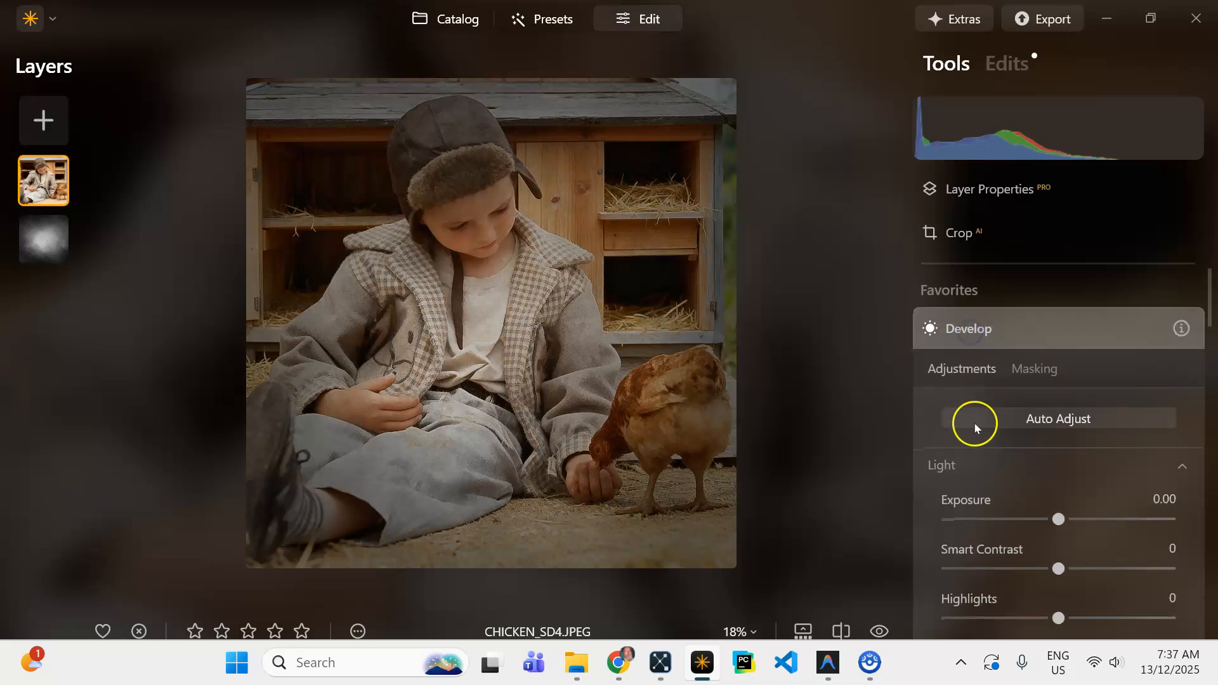
drag(1057, 518, 1072, 519)
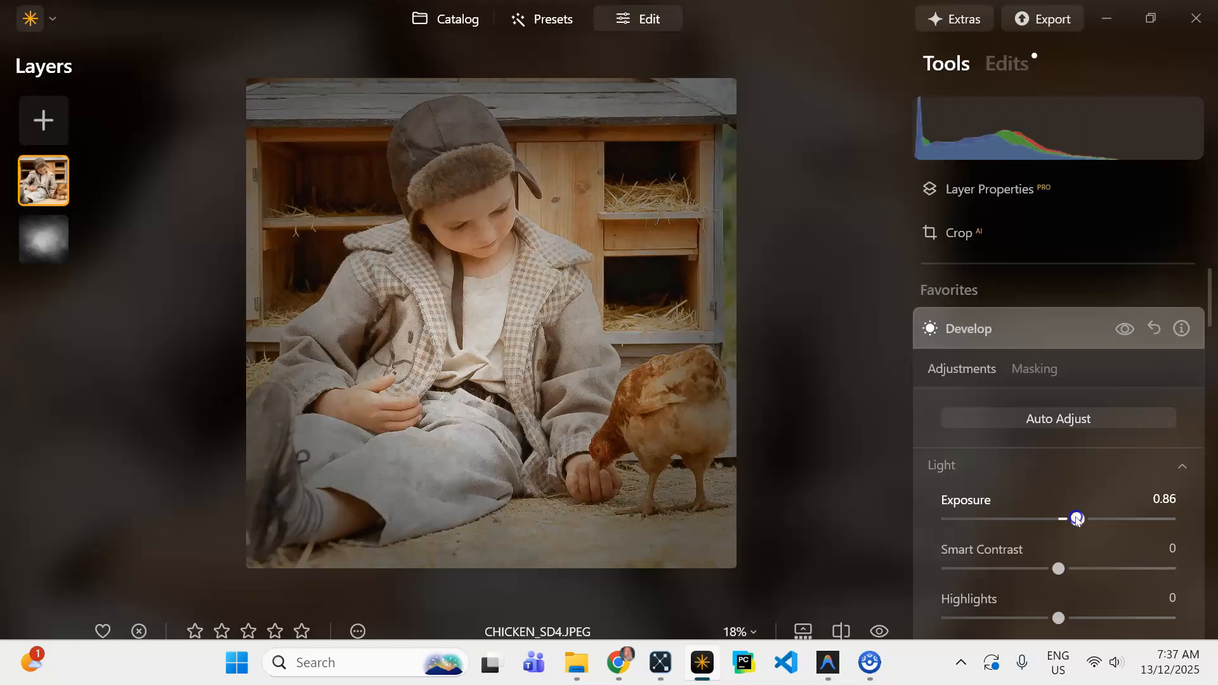
drag(1076, 519, 1076, 519)
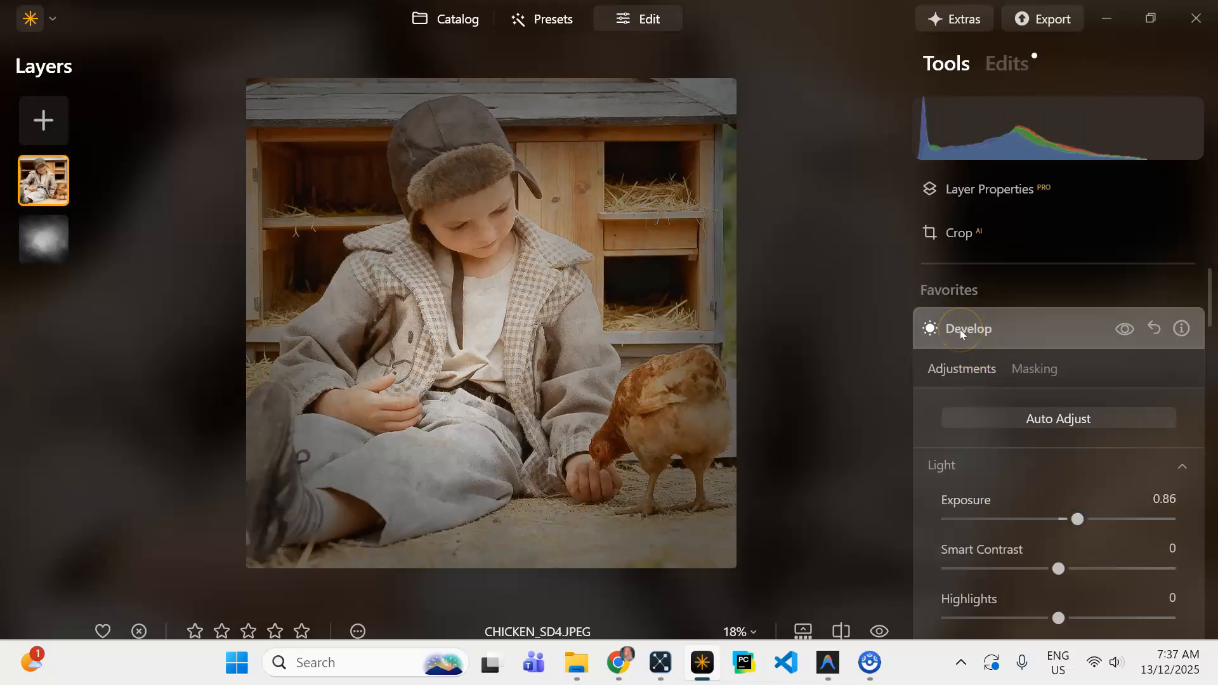
- Apply Structure AI to the photo layer with an Amount of 65, checking the effect on the clothing and chicken
click(960, 329)
scroll(999, 530, down, 1)
scroll(999, 530, down, 3)
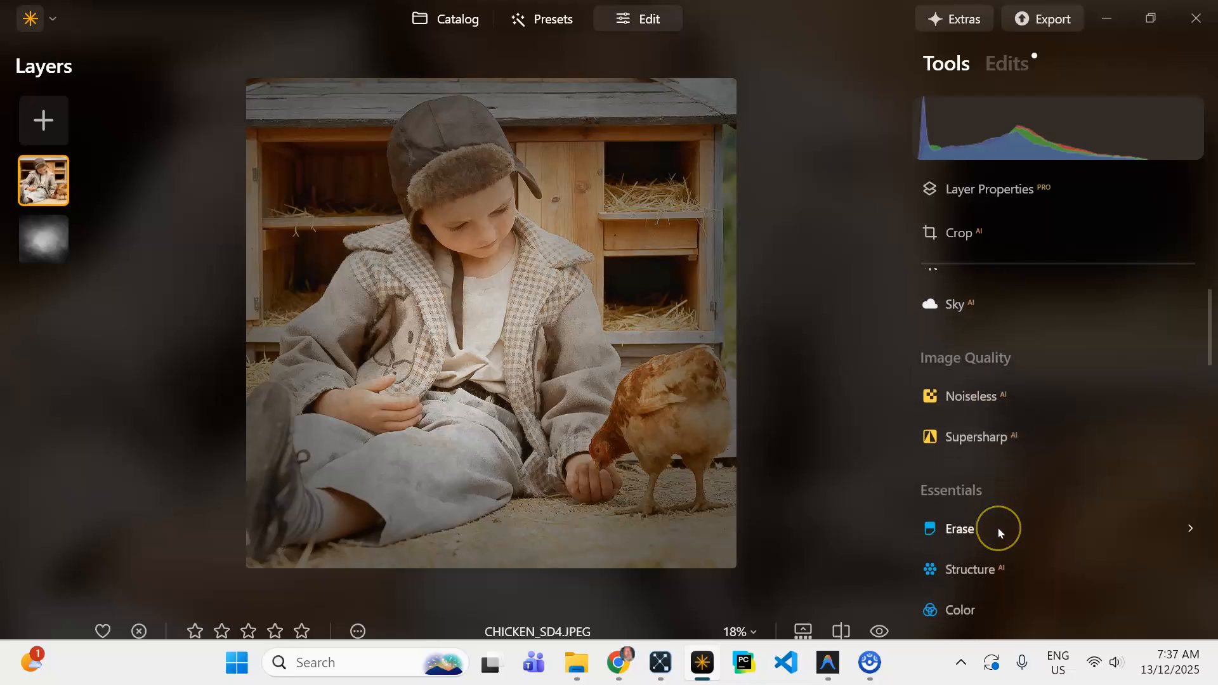
click(976, 561)
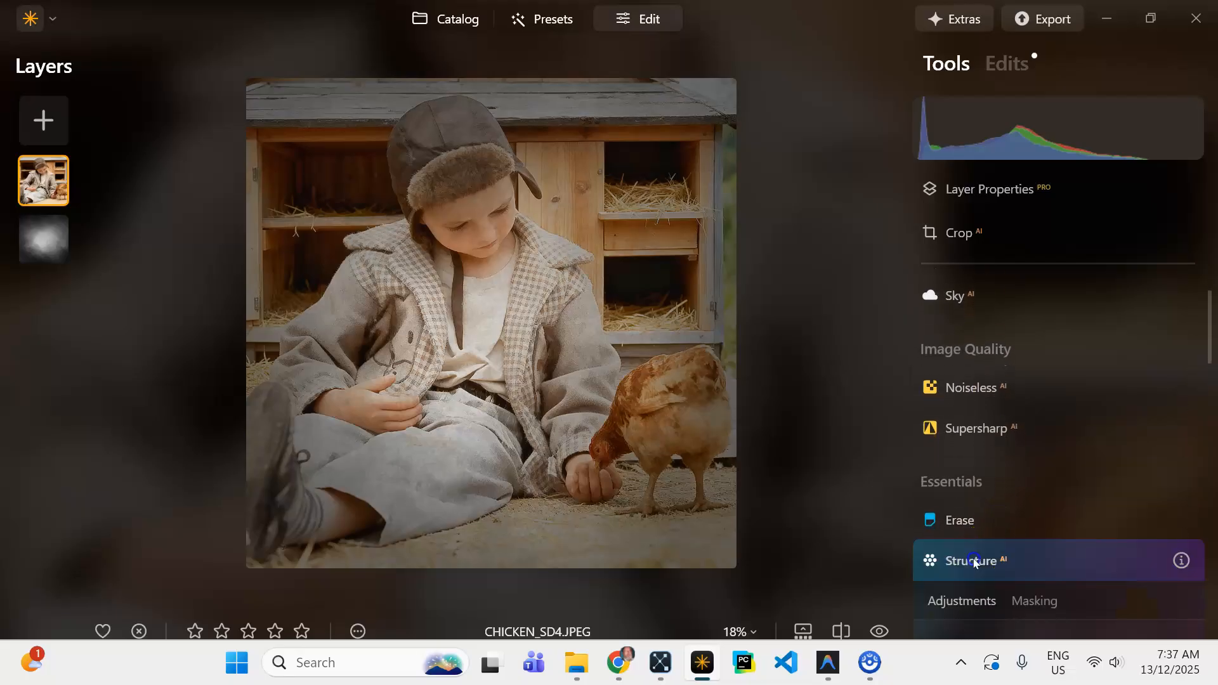
scroll(474, 311, up, 1)
scroll(475, 312, up, 4)
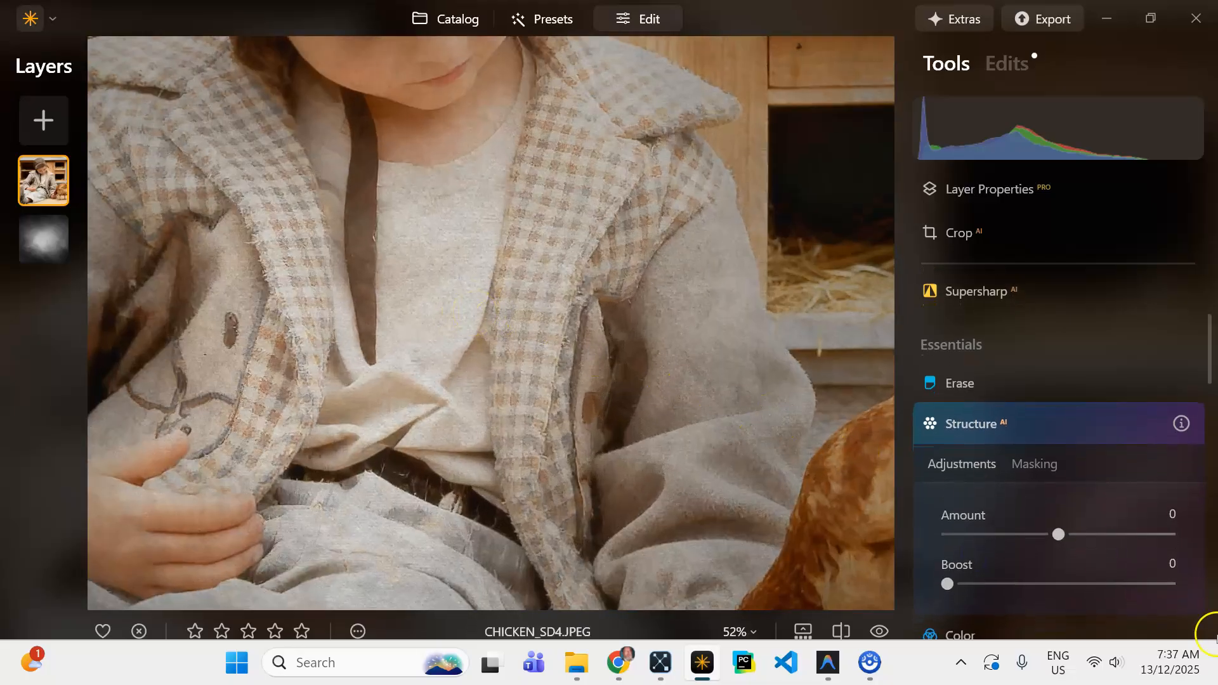
drag(1054, 534, 1143, 555)
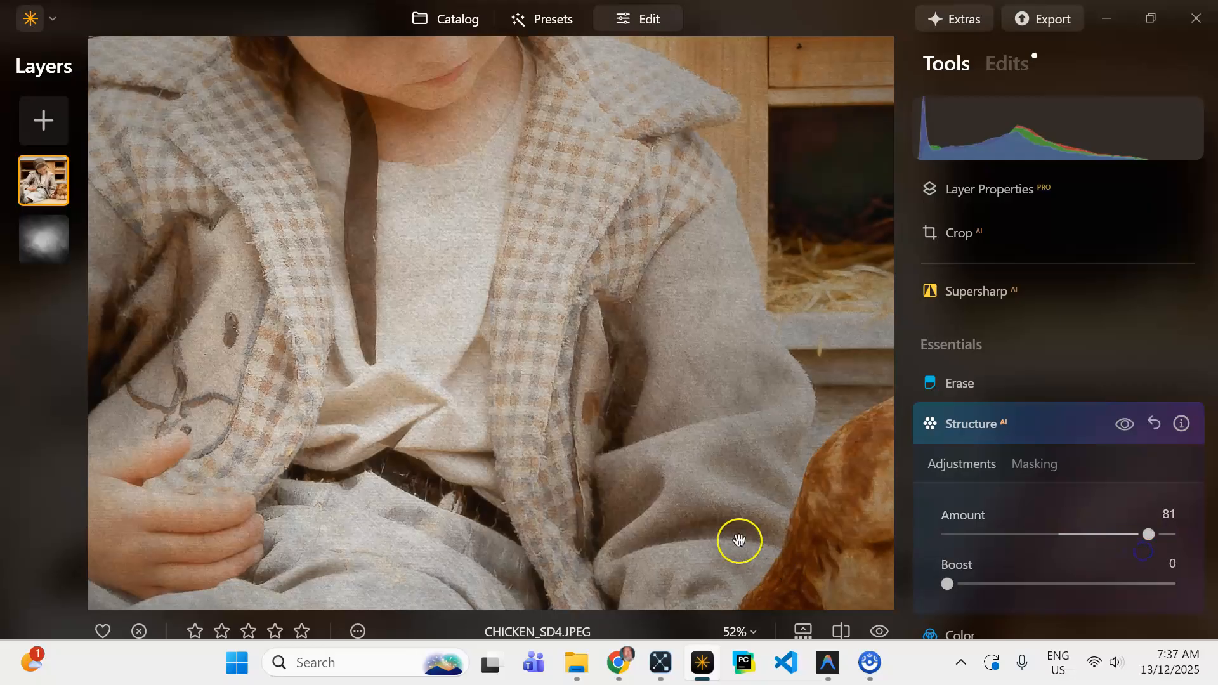
drag(778, 449, 373, 313)
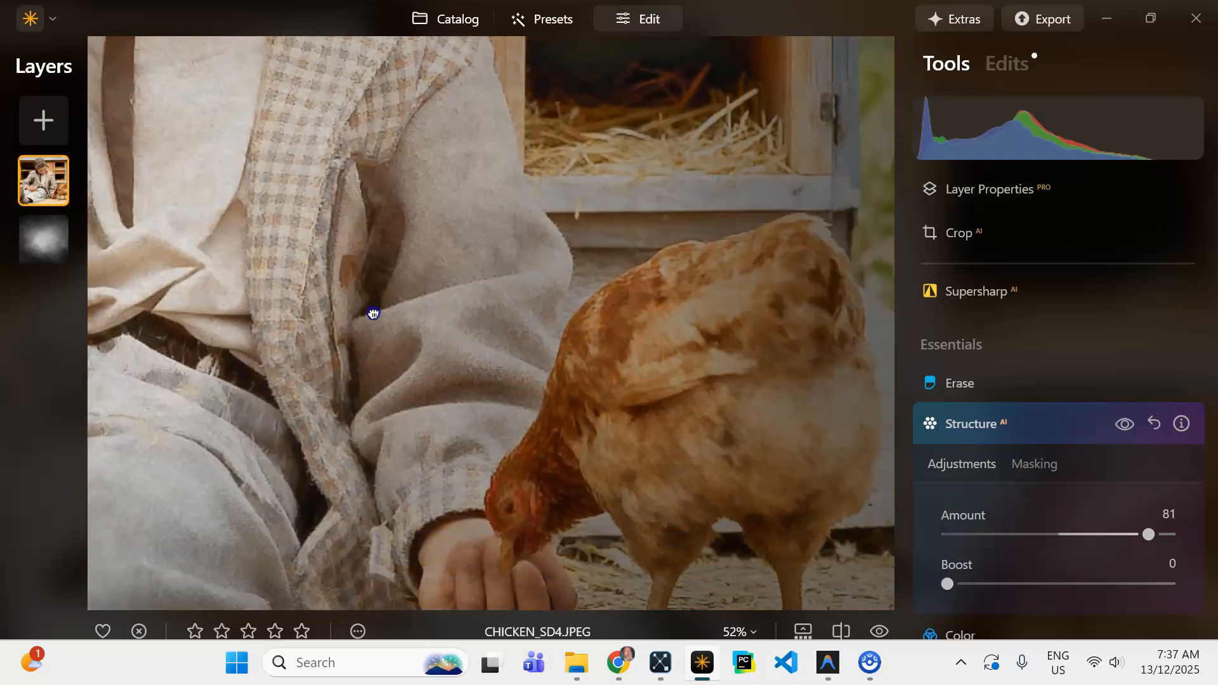
drag(1158, 543, 1100, 534)
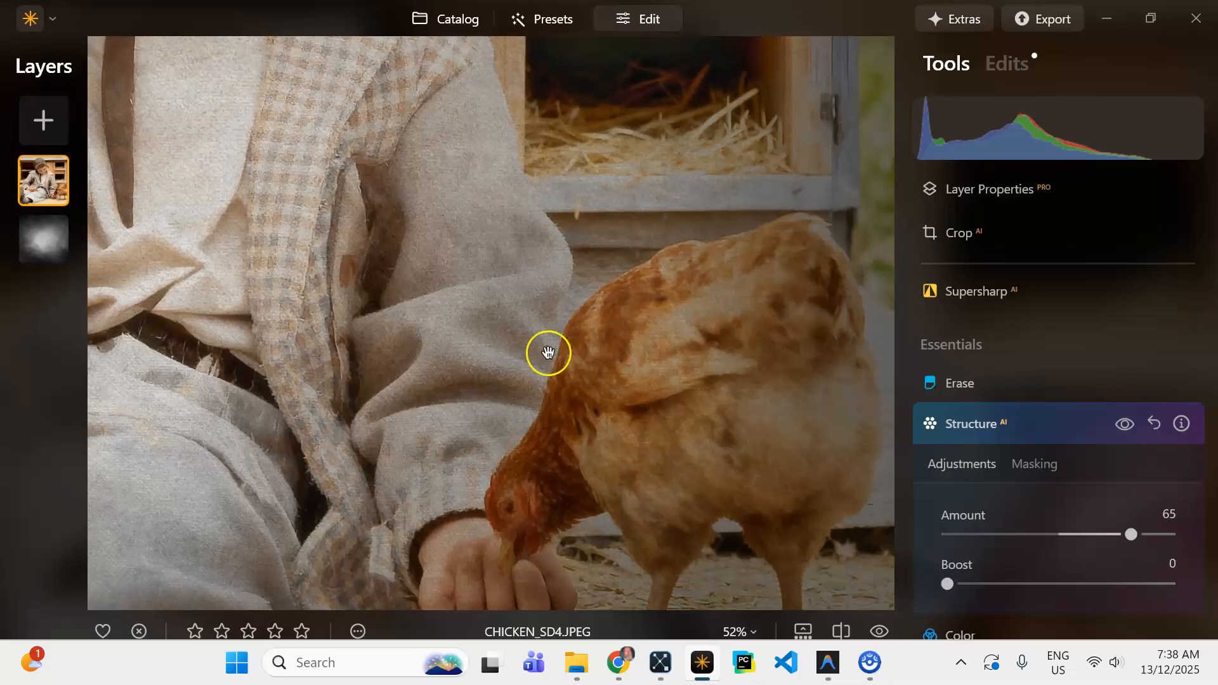
click(970, 419)
scroll(507, 286, down, 5)
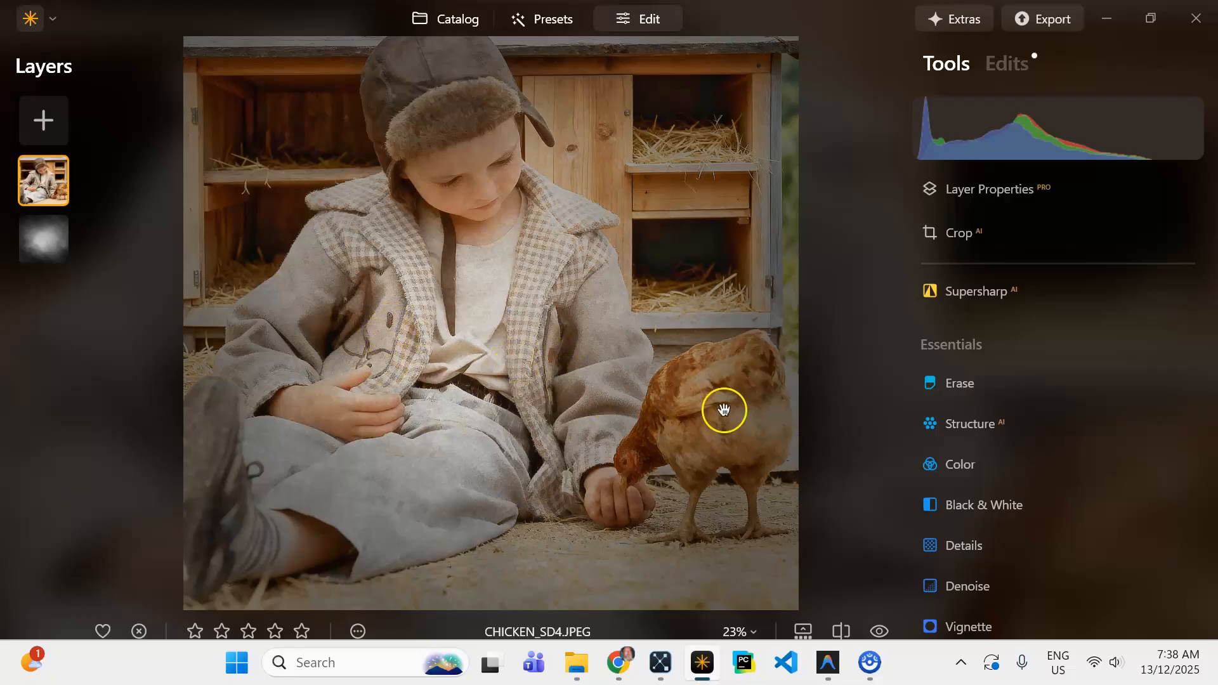
key(ctrl+minus)
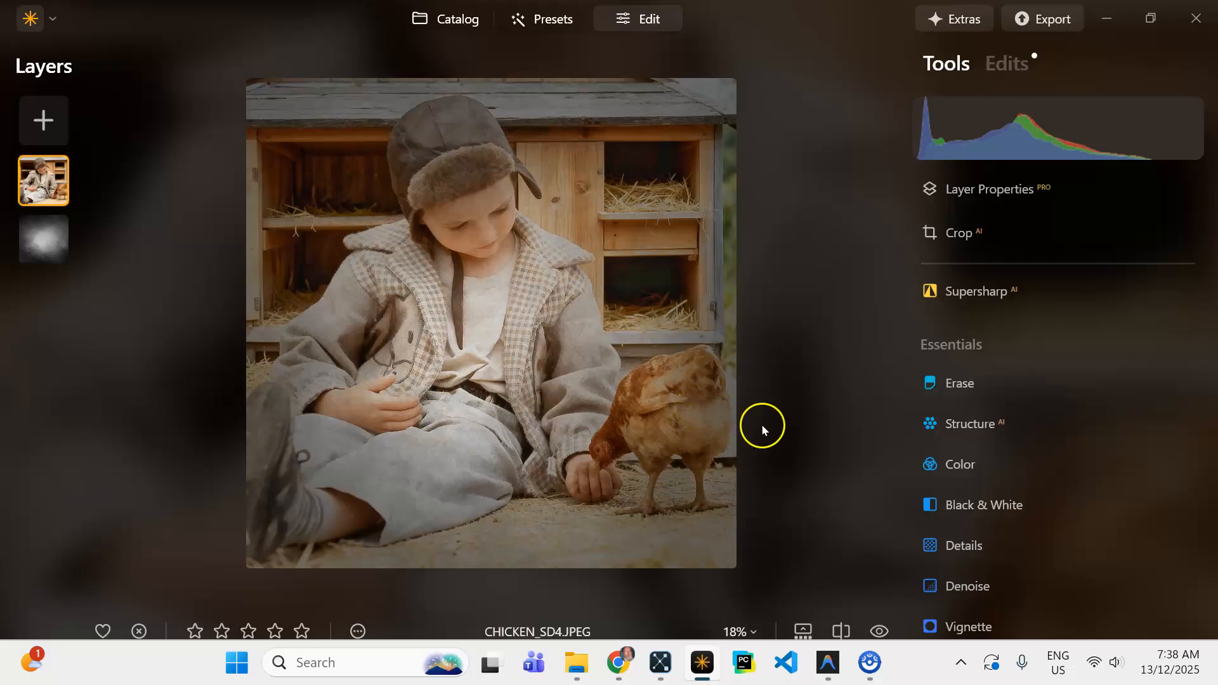
- Apply Light Depth to the photo layer with an Amount of 61 and shift the light's depth position slightly farther back
scroll(1067, 519, down, 3)
scroll(1069, 521, down, 3)
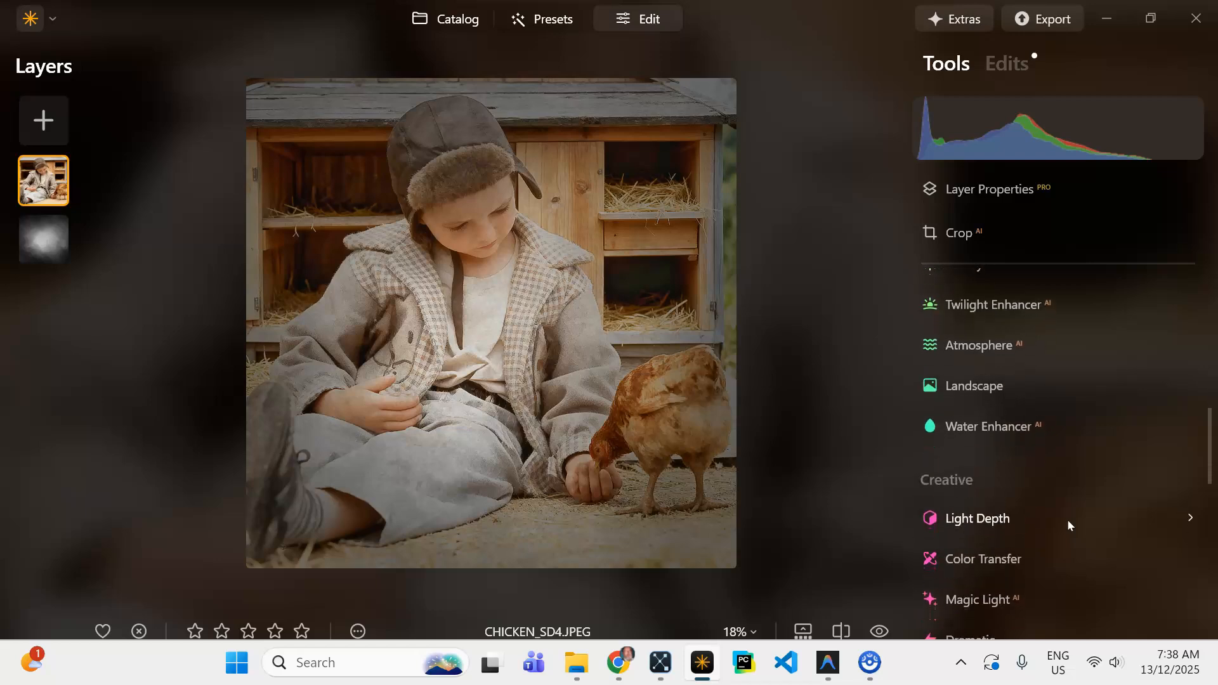
click(975, 519)
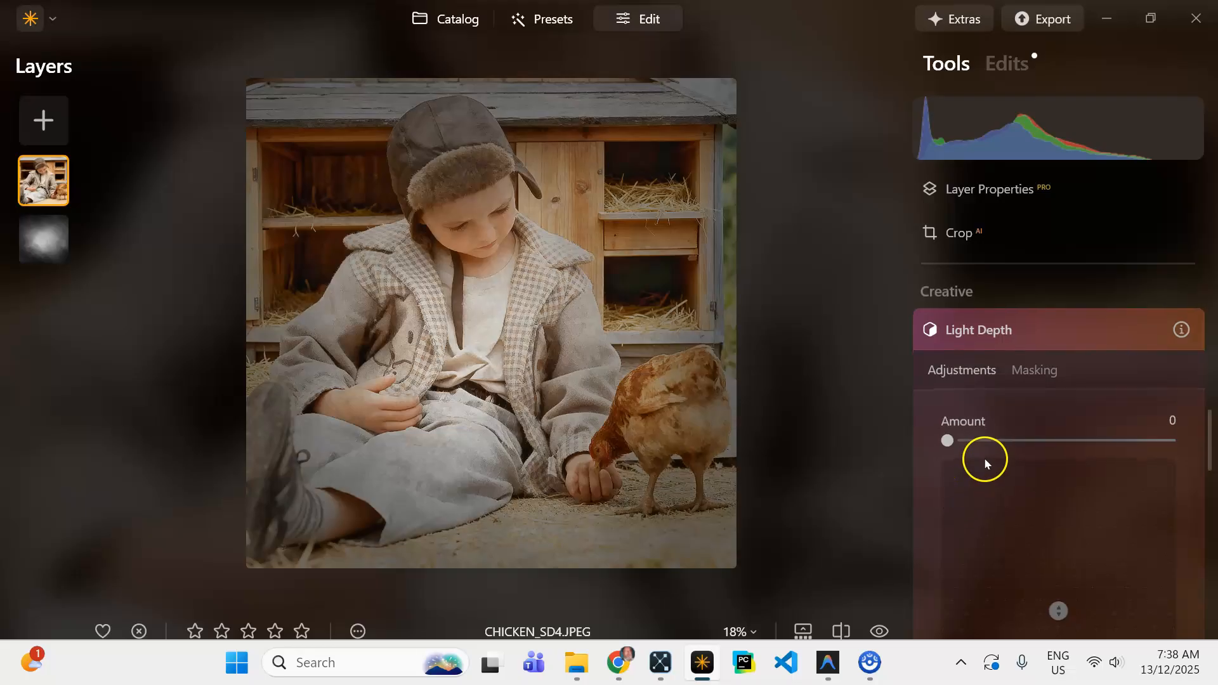
drag(946, 440, 1085, 438)
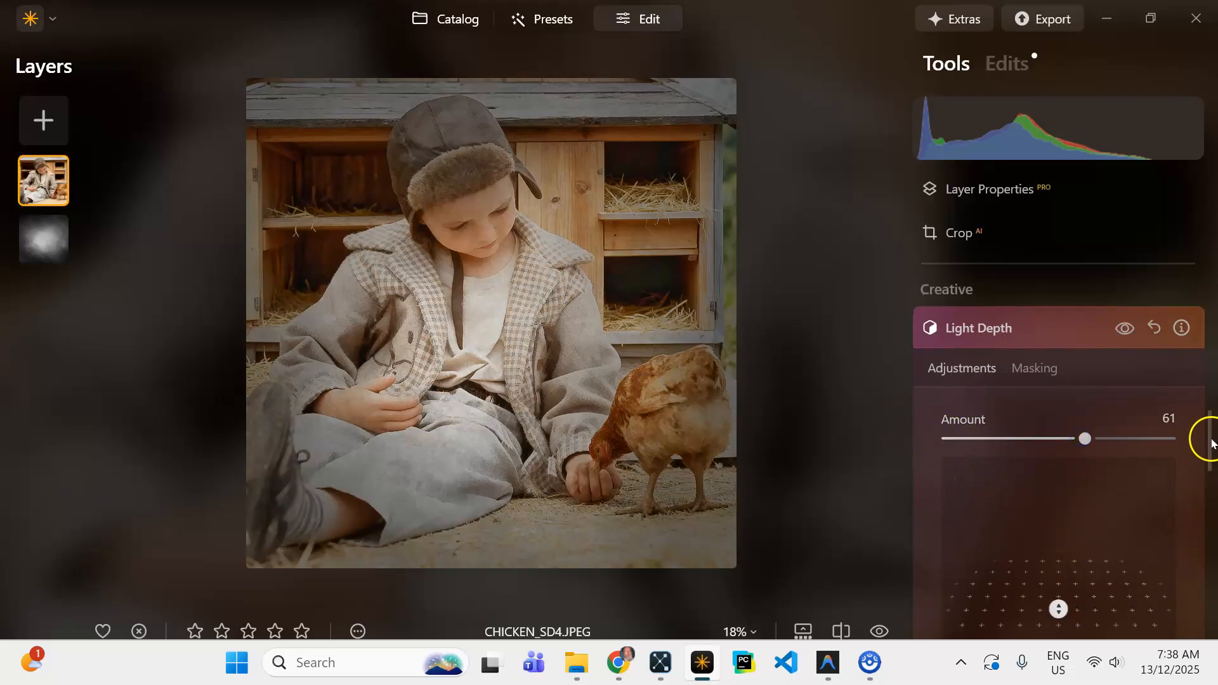
scroll(1211, 447, down, 2)
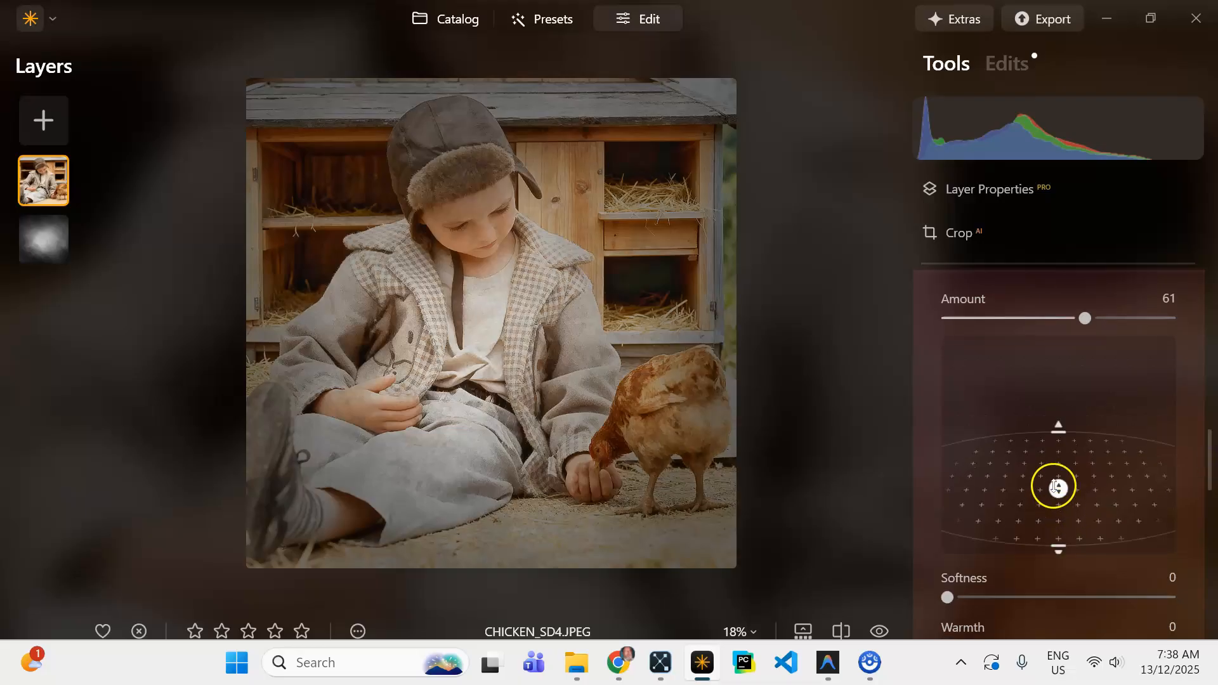
click(1055, 487)
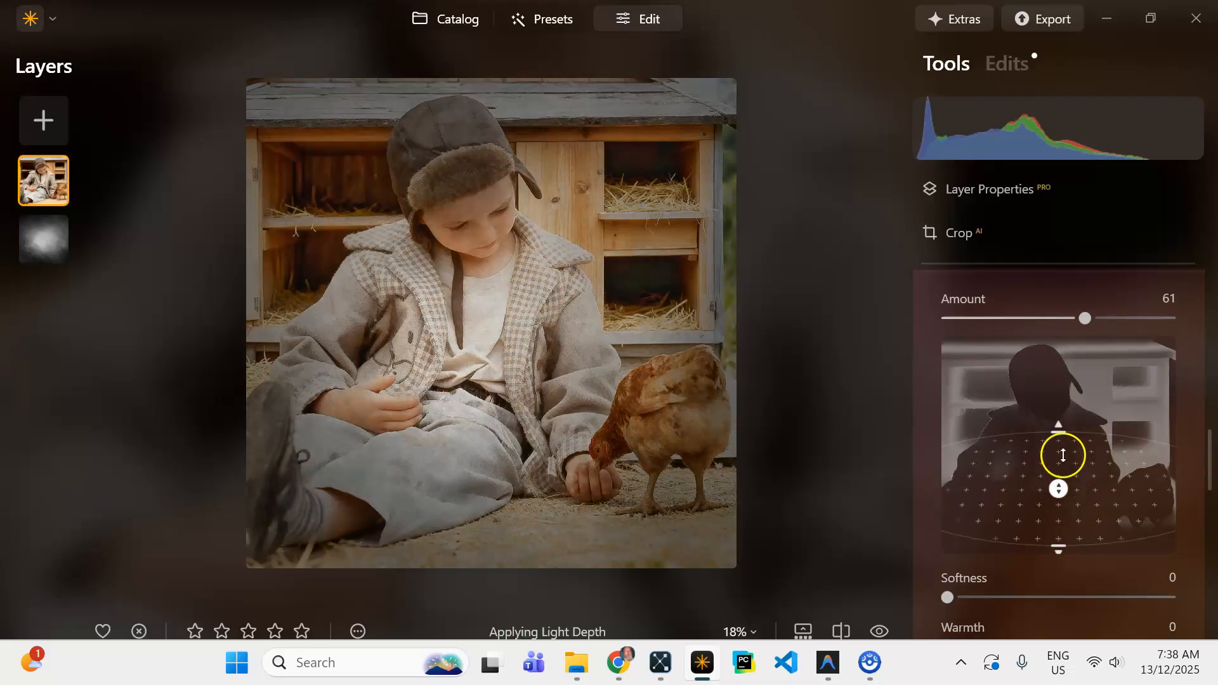
mouse_move(1058, 491)
mouse_down()
mouse_move(1059, 401)
mouse_move(1052, 515)
mouse_up()
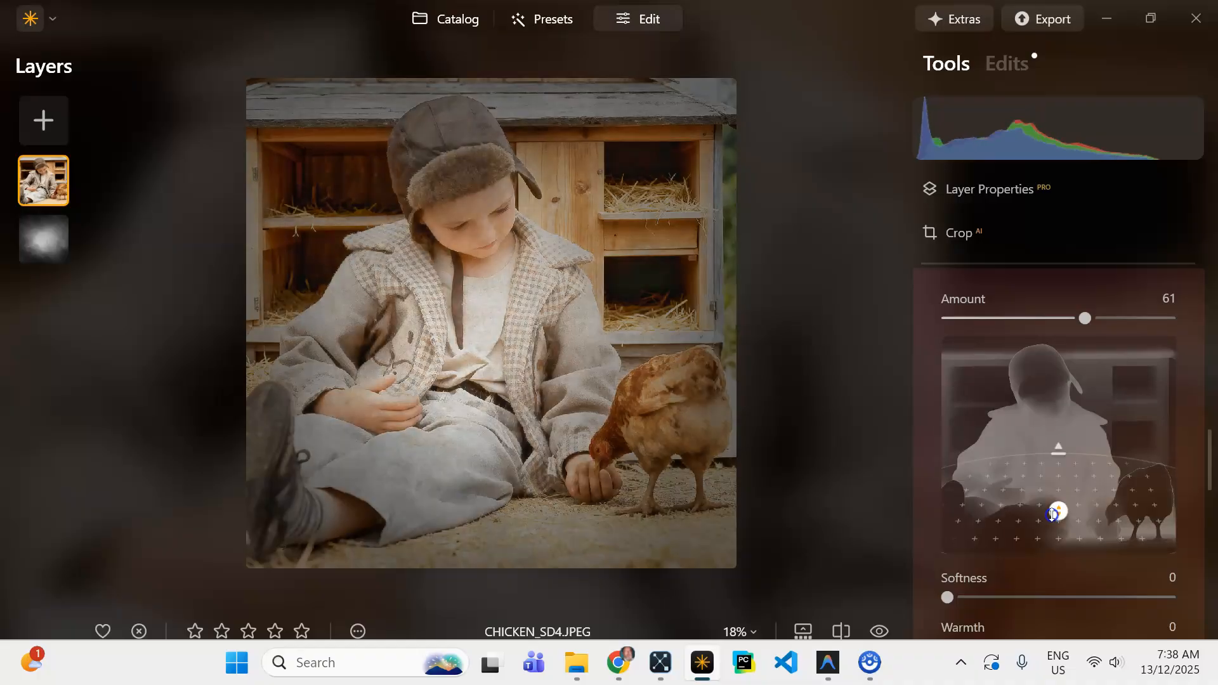
drag(1052, 514, 1056, 481)
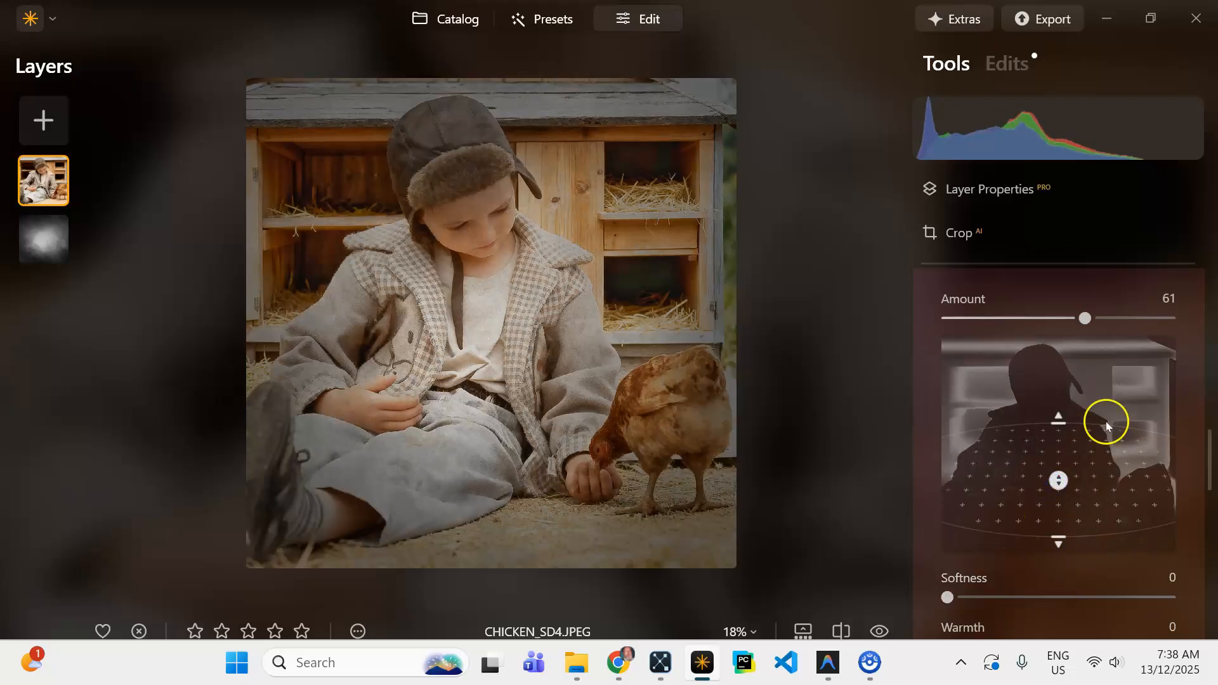
- Raise the Light Depth Amount to 100 and set its Softness to 18
drag(1085, 318, 1172, 330)
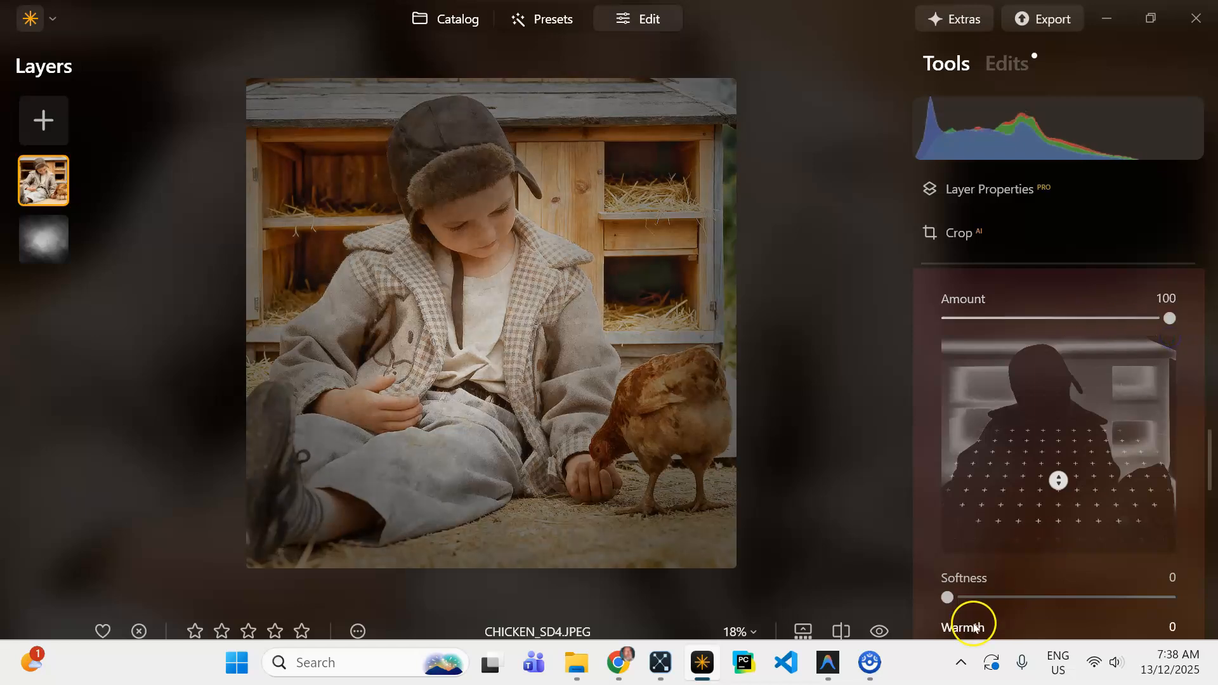
drag(947, 597, 991, 597)
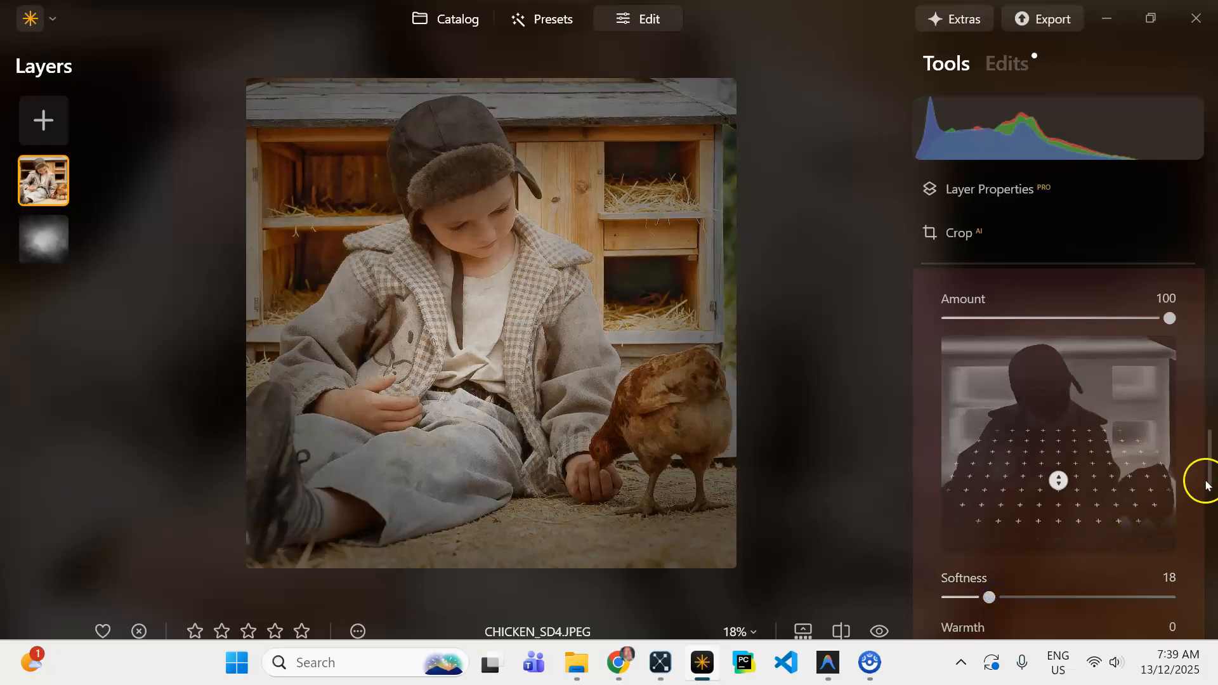
- Reveal the advanced near and far brightness and warmth settings of Light Depth
mouse_move(1208, 481)
mouse_down()
mouse_move(1209, 527)
mouse_move(1208, 503)
mouse_up()
click(1027, 544)
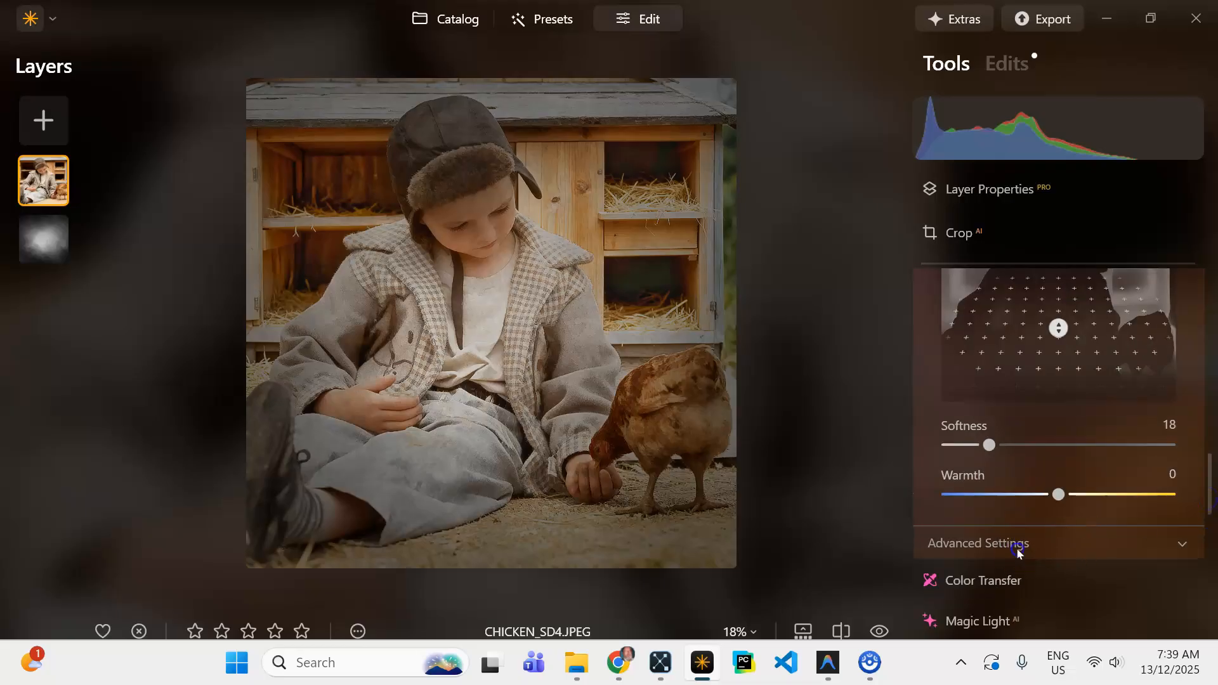
scroll(1189, 550, down, 2)
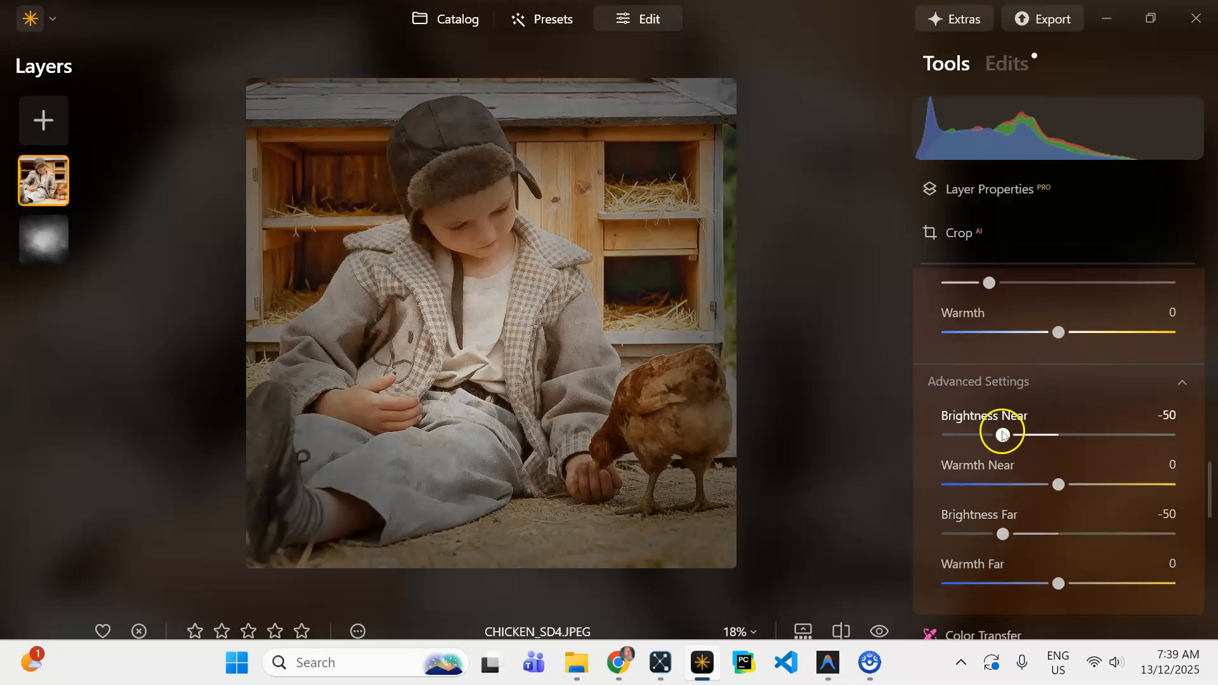
- Try a Brightness Near of 9 in Light Depth and reset it to its default
drag(975, 444, 1067, 467)
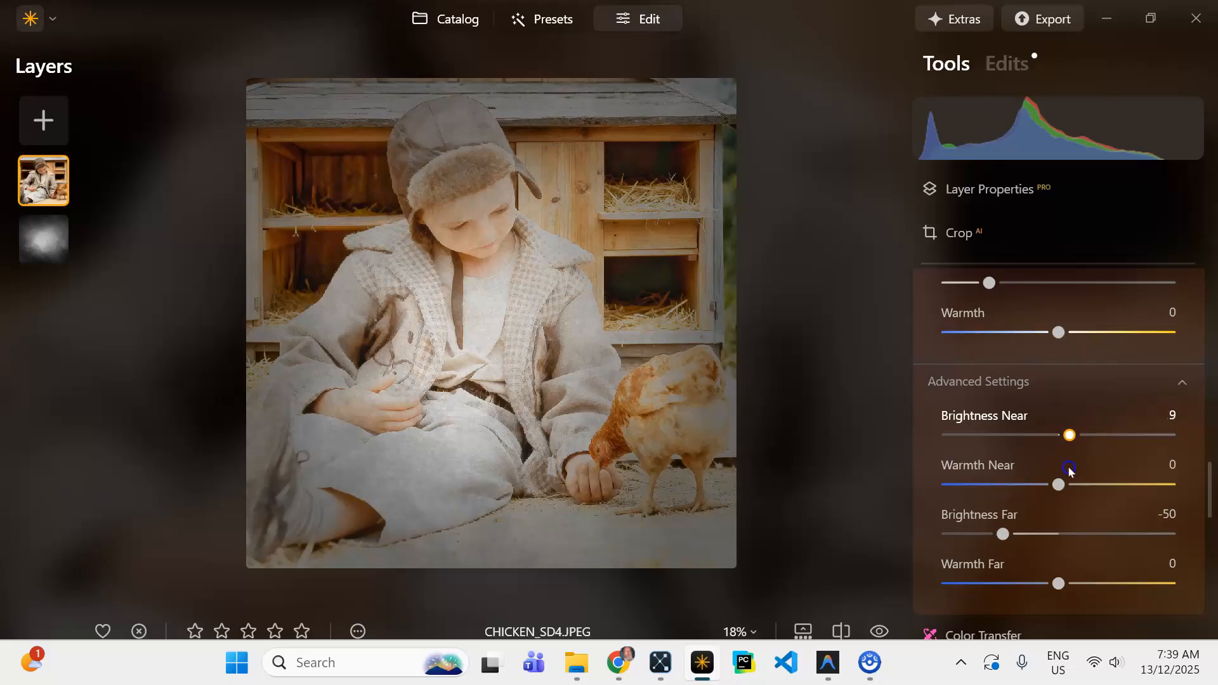
double_click(1068, 437)
double_click(1071, 523)
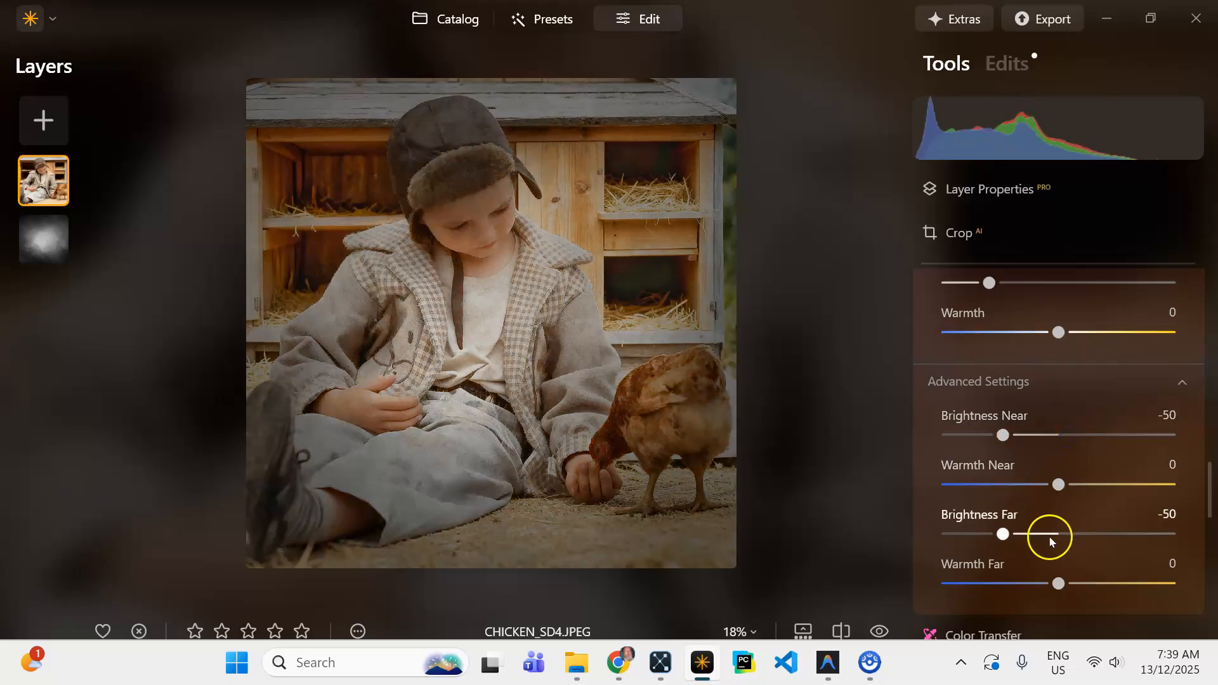
- Set Light Depth's Brightness Far to -100 to darken the background and collapse the tool
drag(1001, 533, 905, 535)
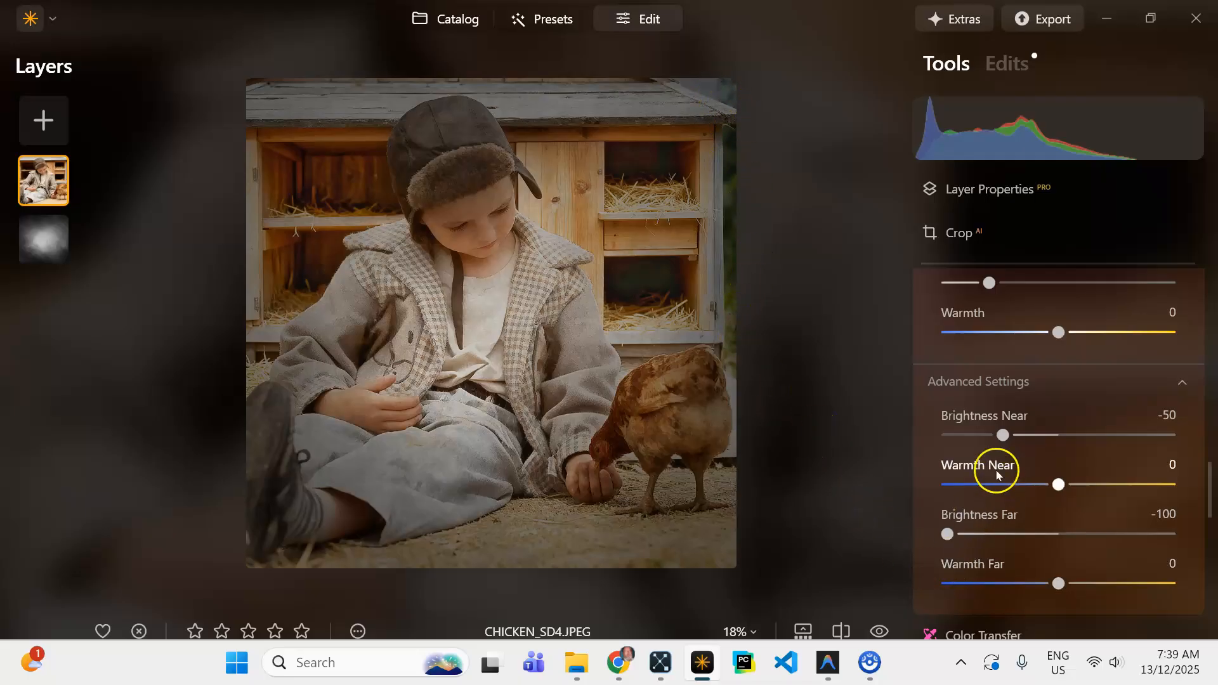
scroll(996, 470, up, 8)
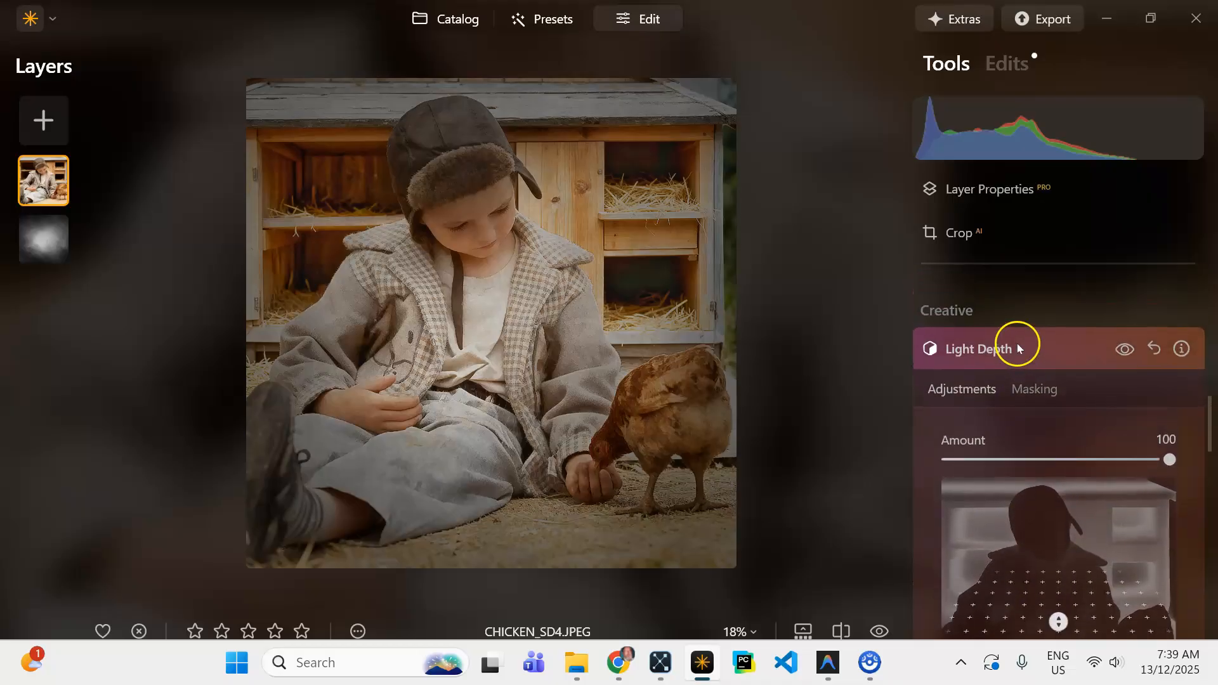
click(969, 351)
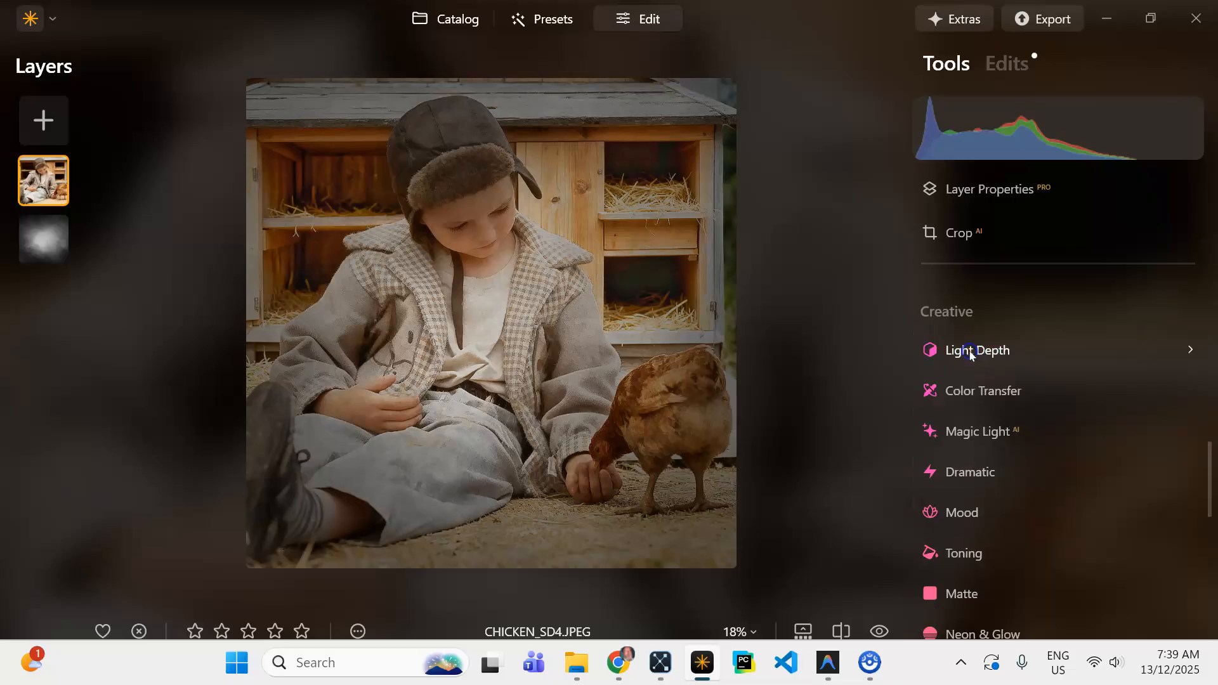
- Export the edited image as a PNG at actual size with the file name chicken_sd4_neo
right_click(530, 219)
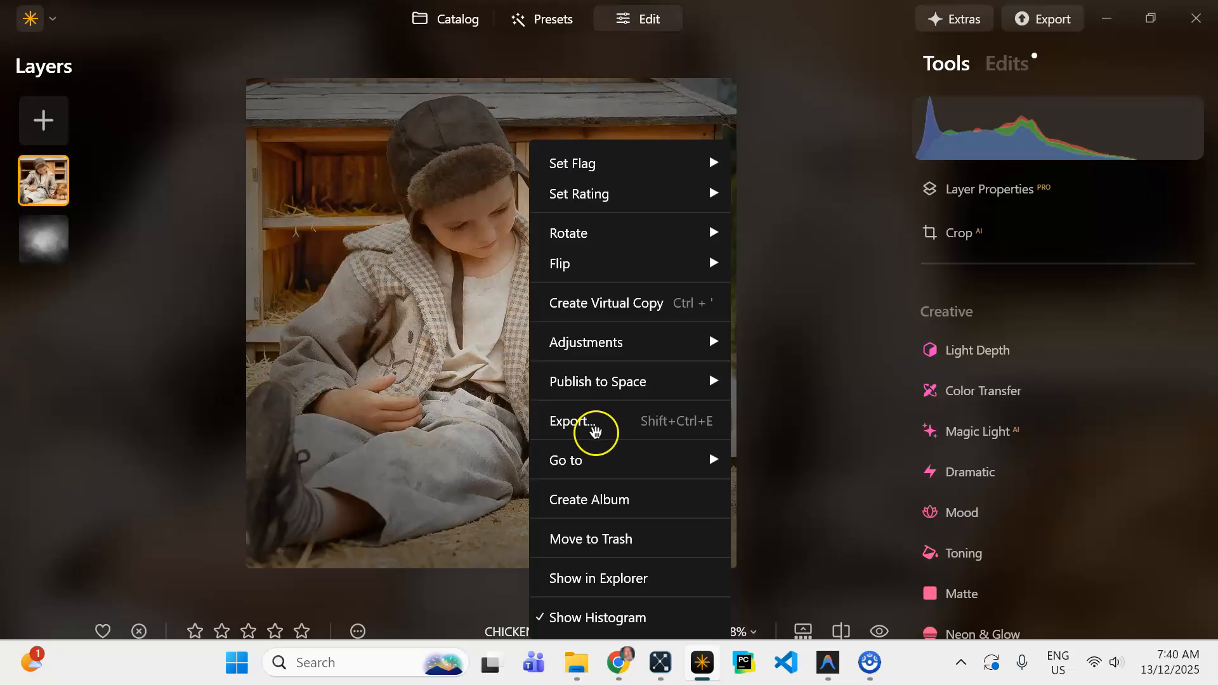
click(590, 425)
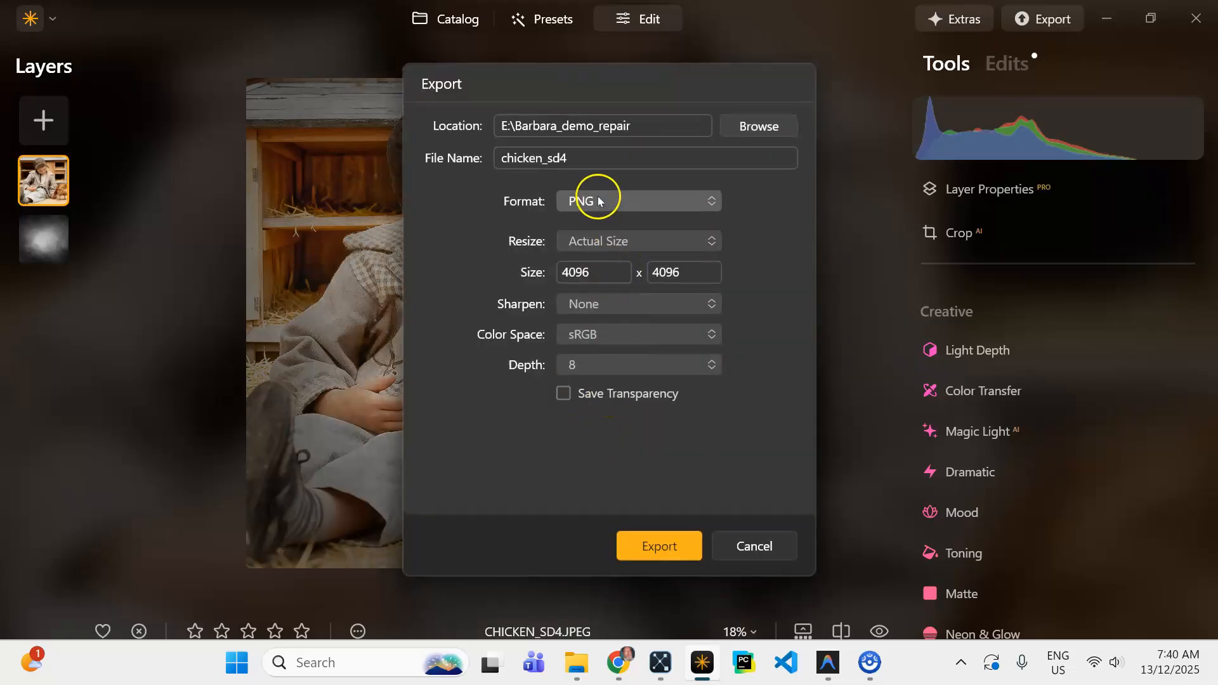
click(583, 151)
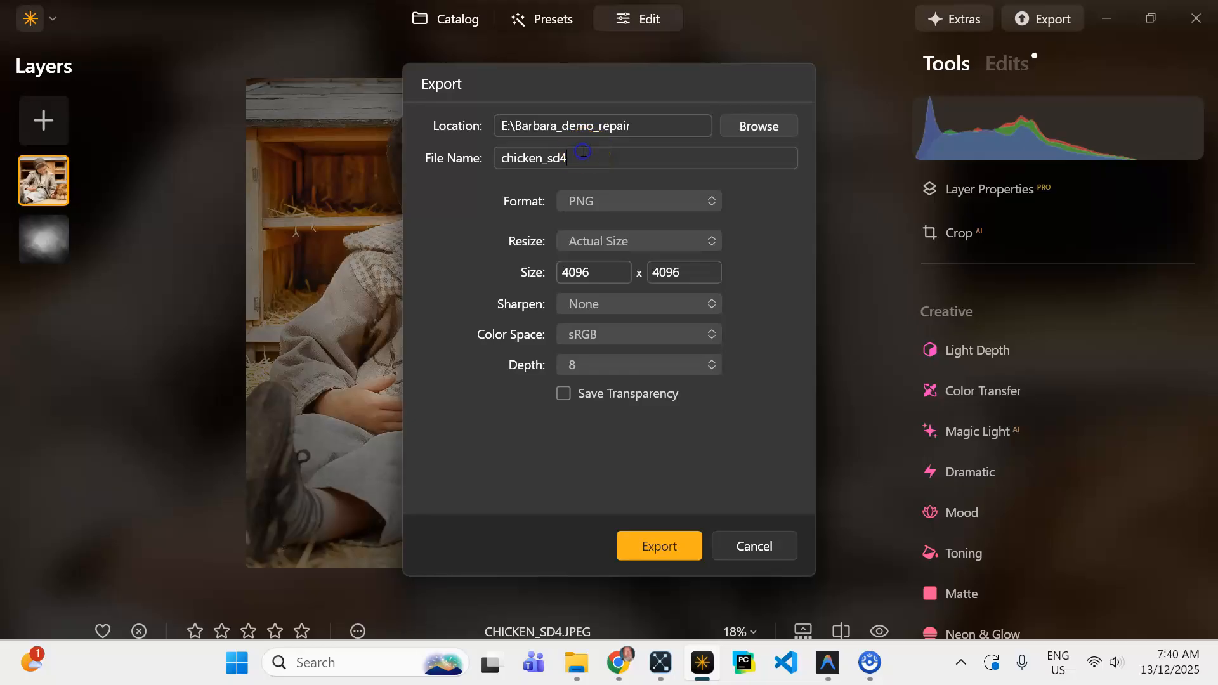
text(_)
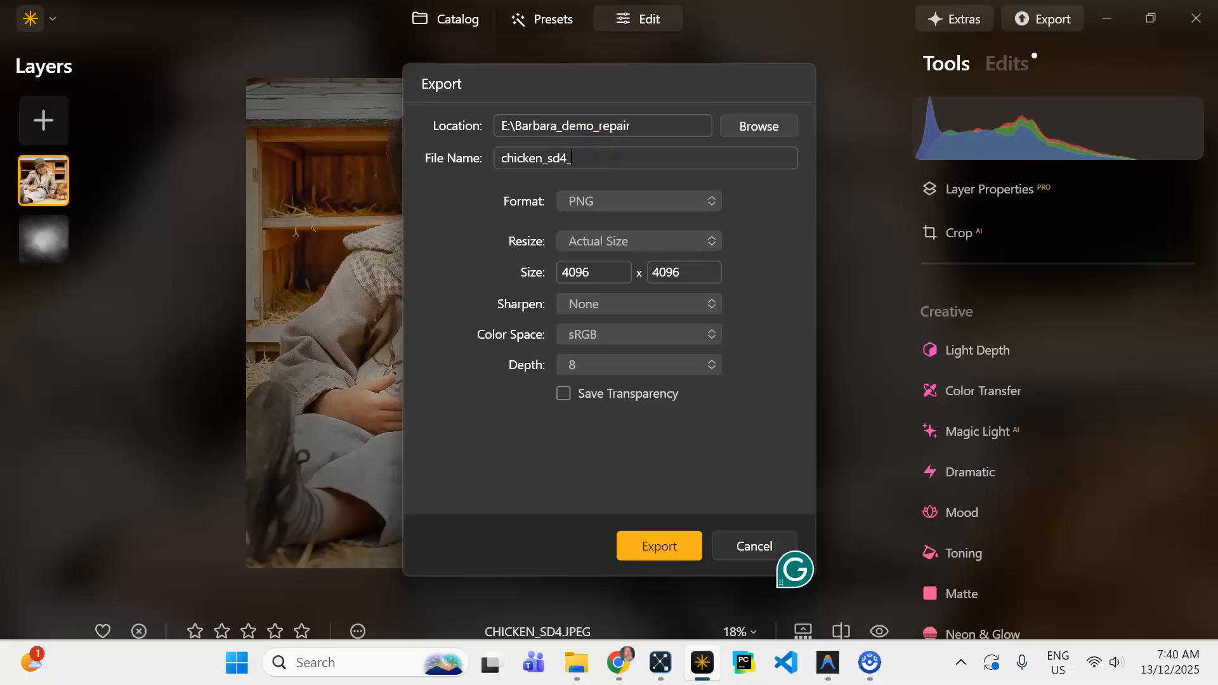
text(neo)
click(659, 545)
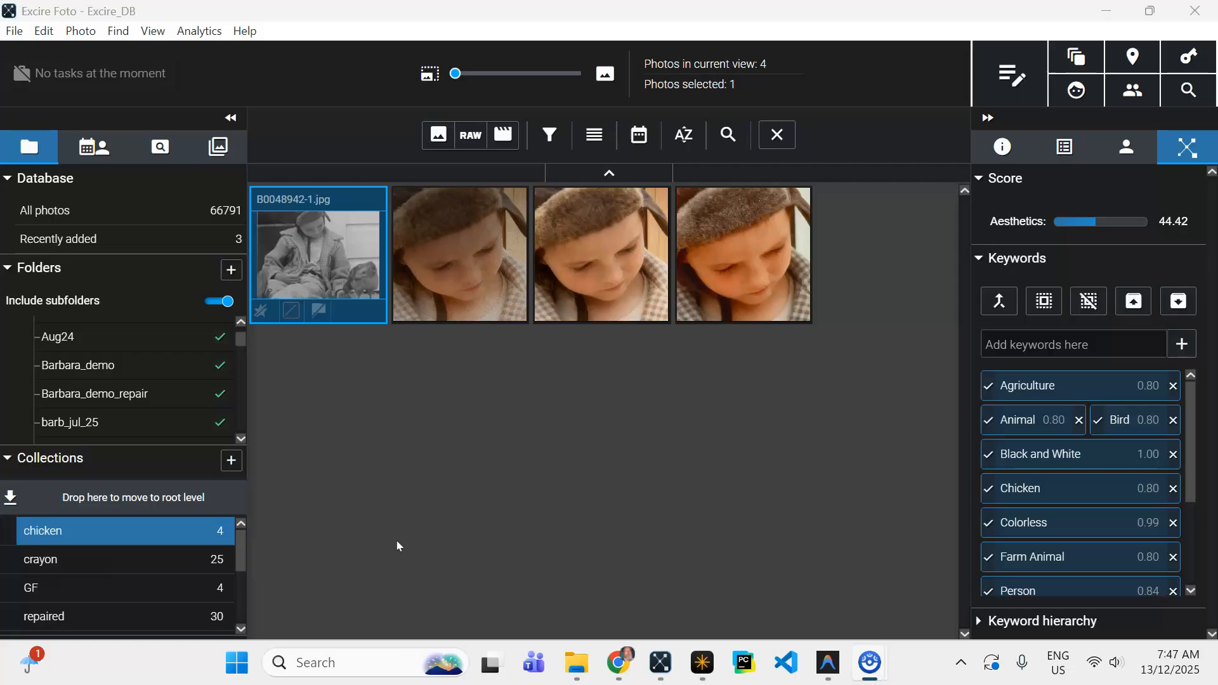
- Switch to Excire Foto and view the original black-and-white photo in the chicken collection enlarged, then return to the collection
mouse_move(356, 269)
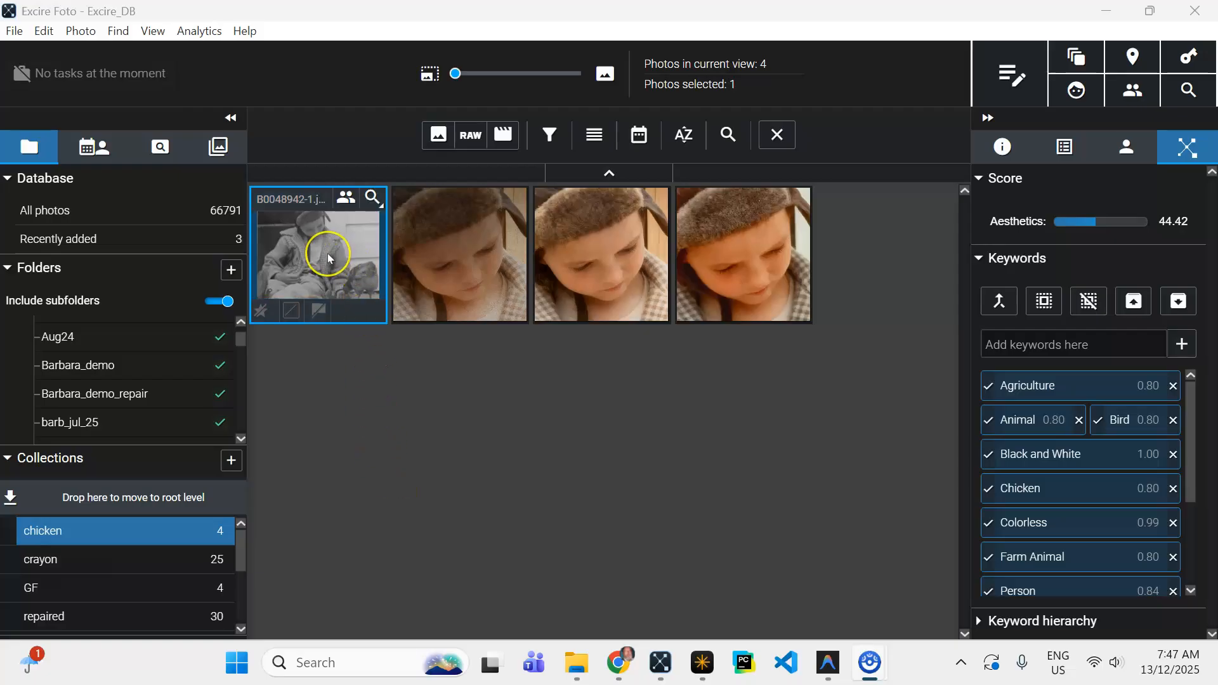
click(327, 253)
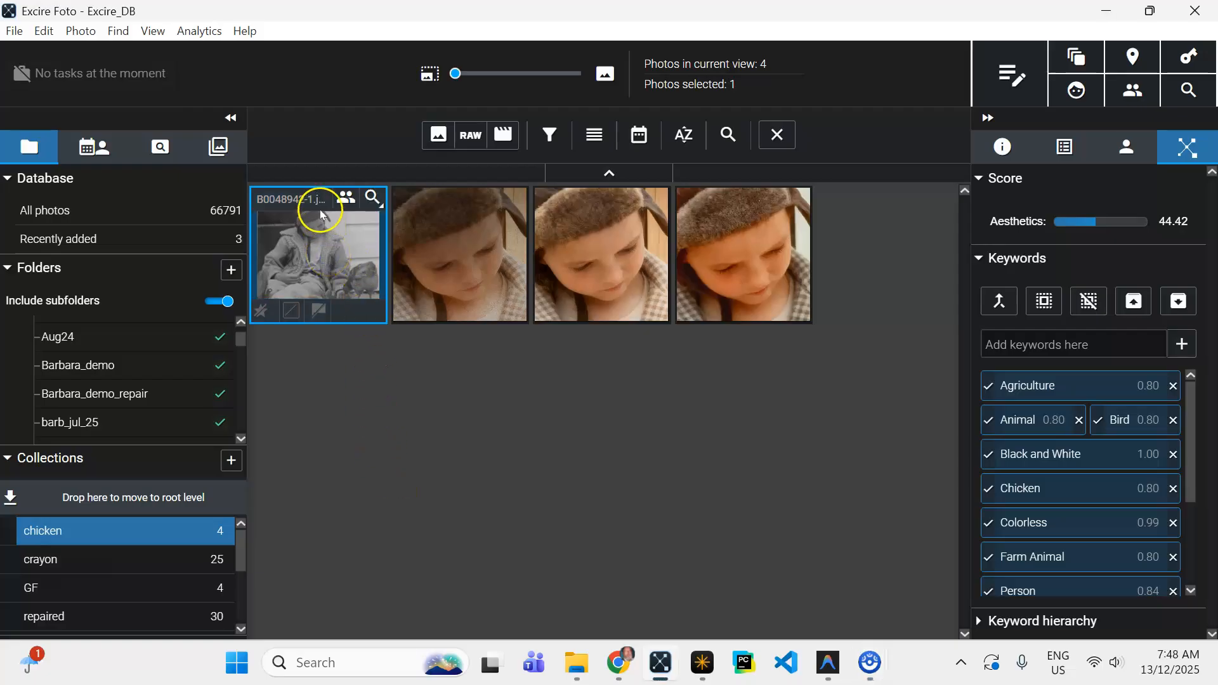
mouse_move(312, 200)
double_click(326, 276)
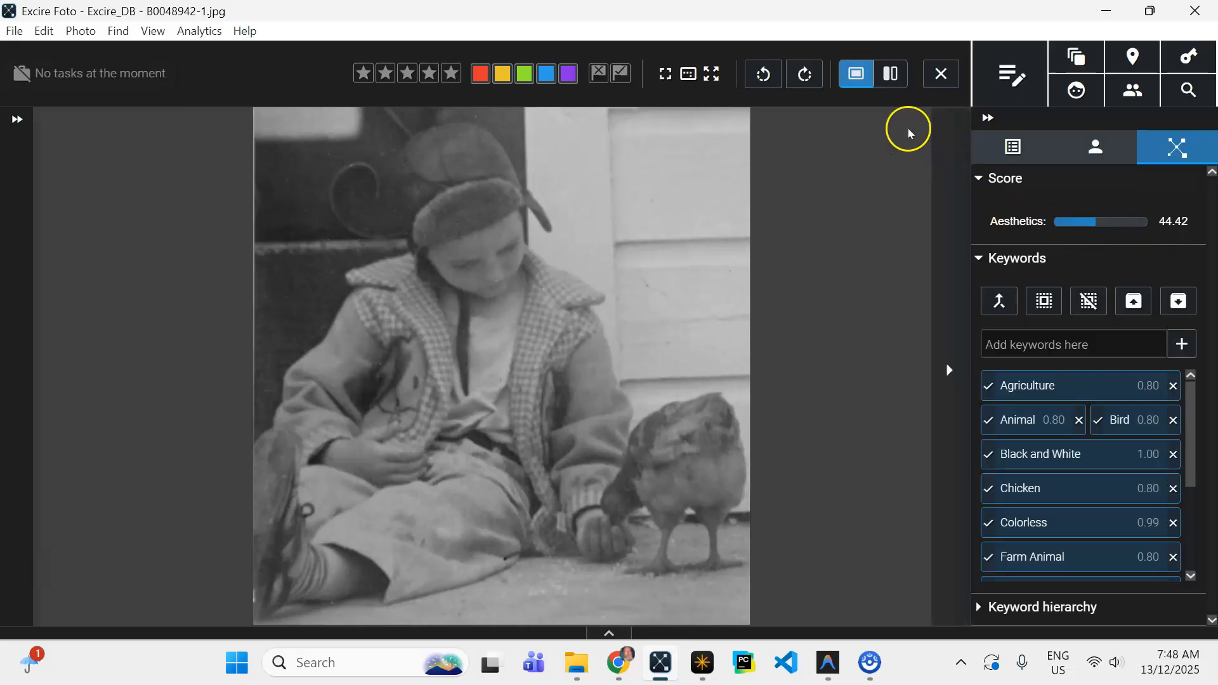
click(940, 75)
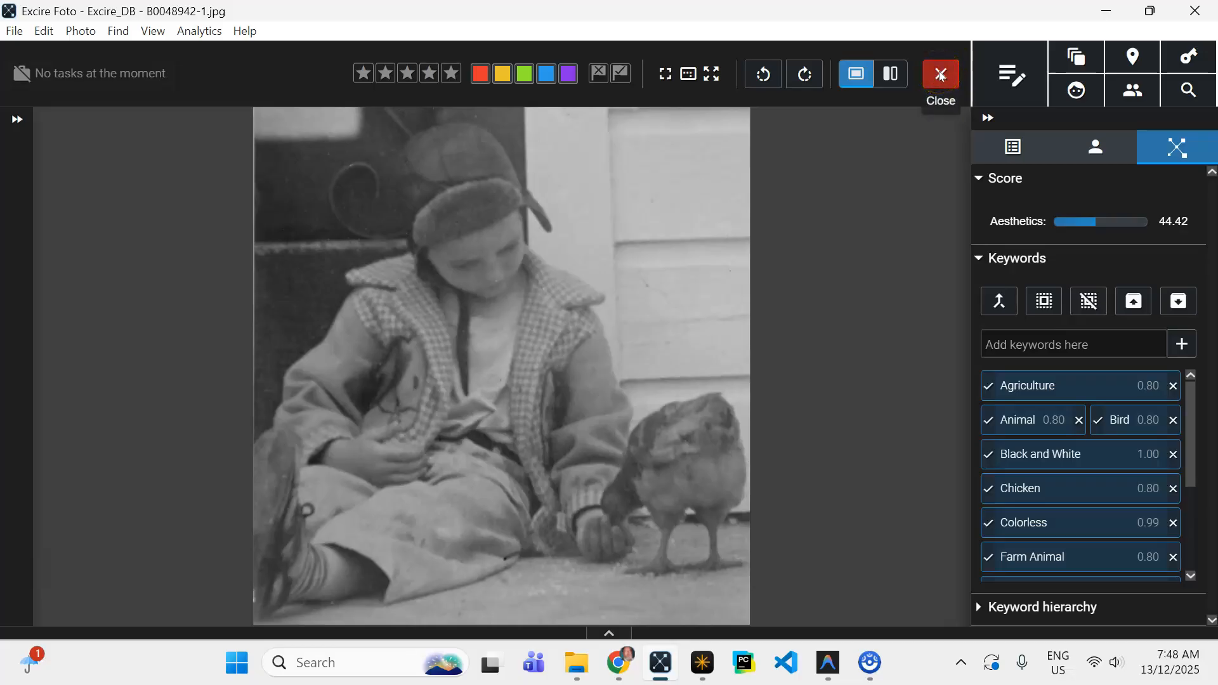
click(940, 74)
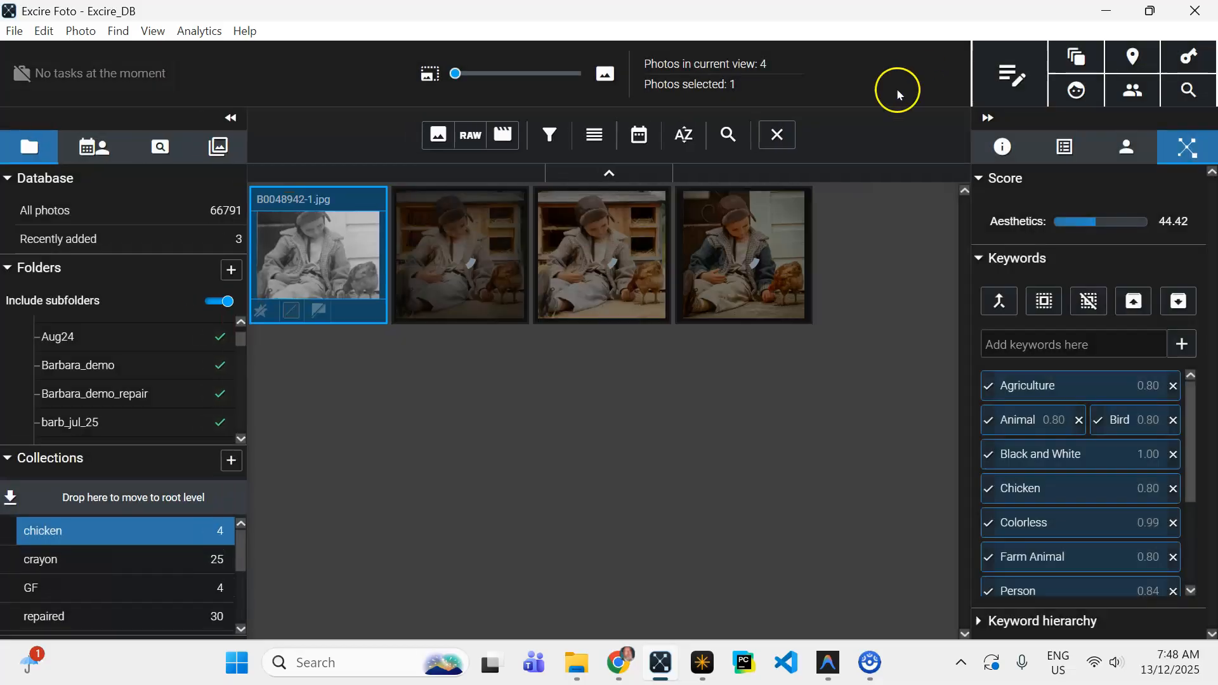
- View the textured chicken coop version chicken_sd4_neo.png enlarged and return to the collection
double_click(455, 281)
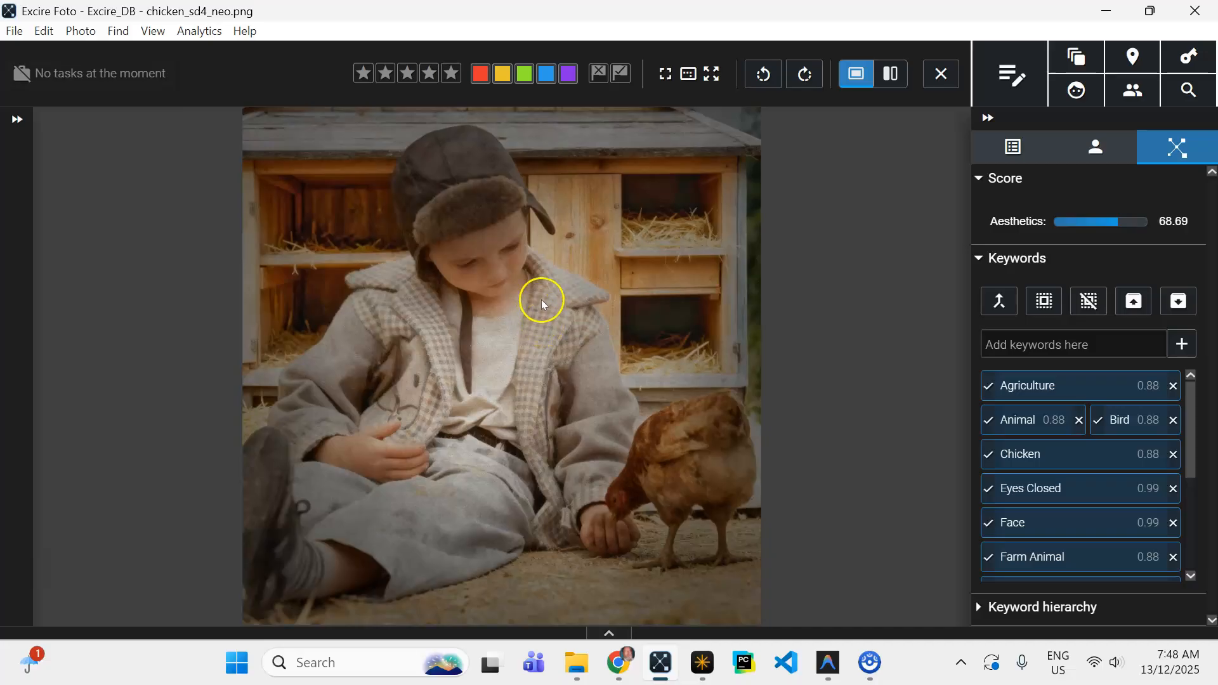
click(941, 74)
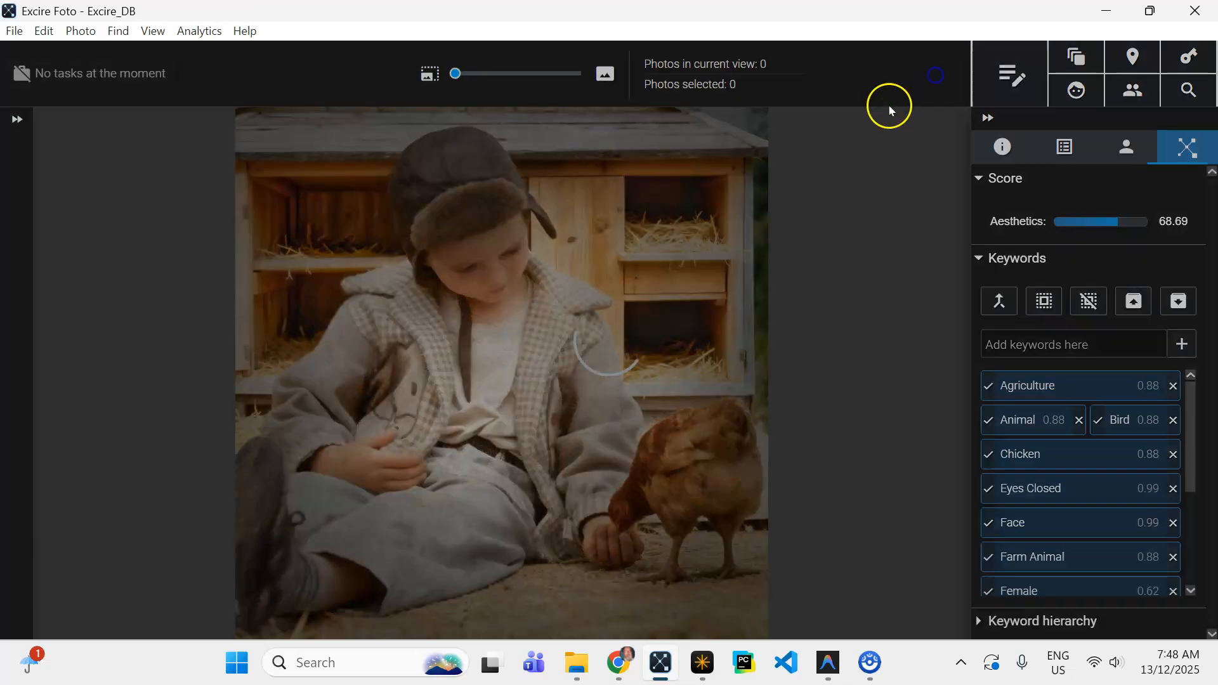
mouse_move(446, 197)
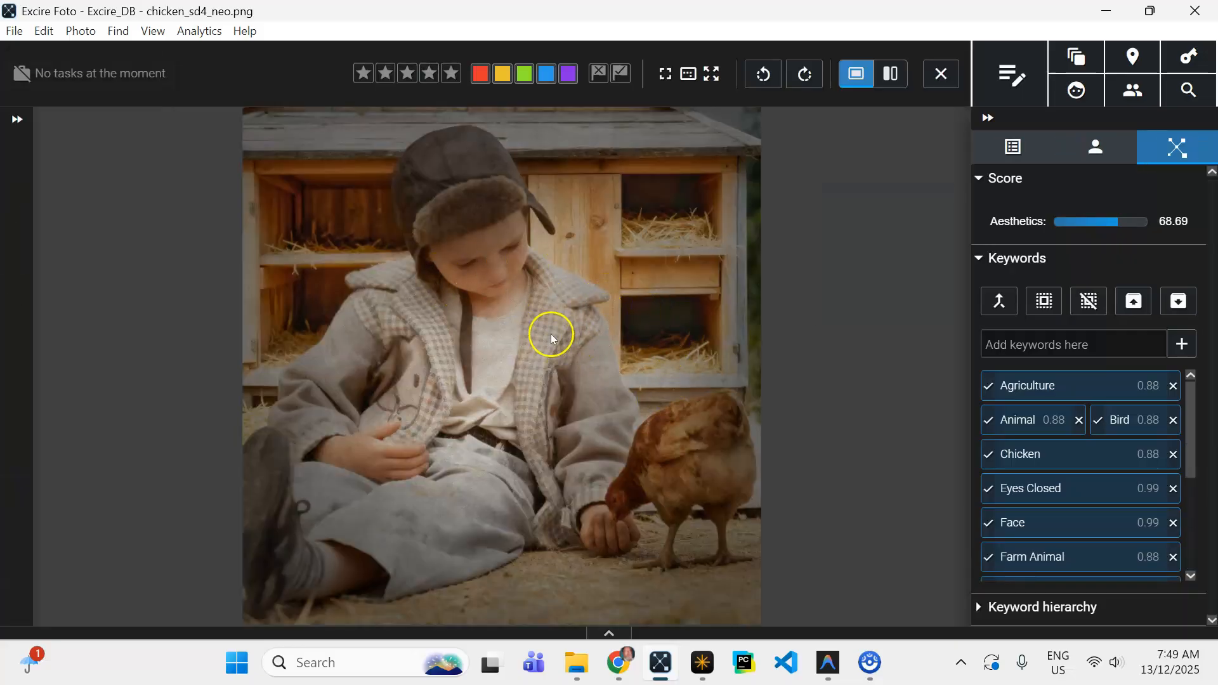
click(941, 75)
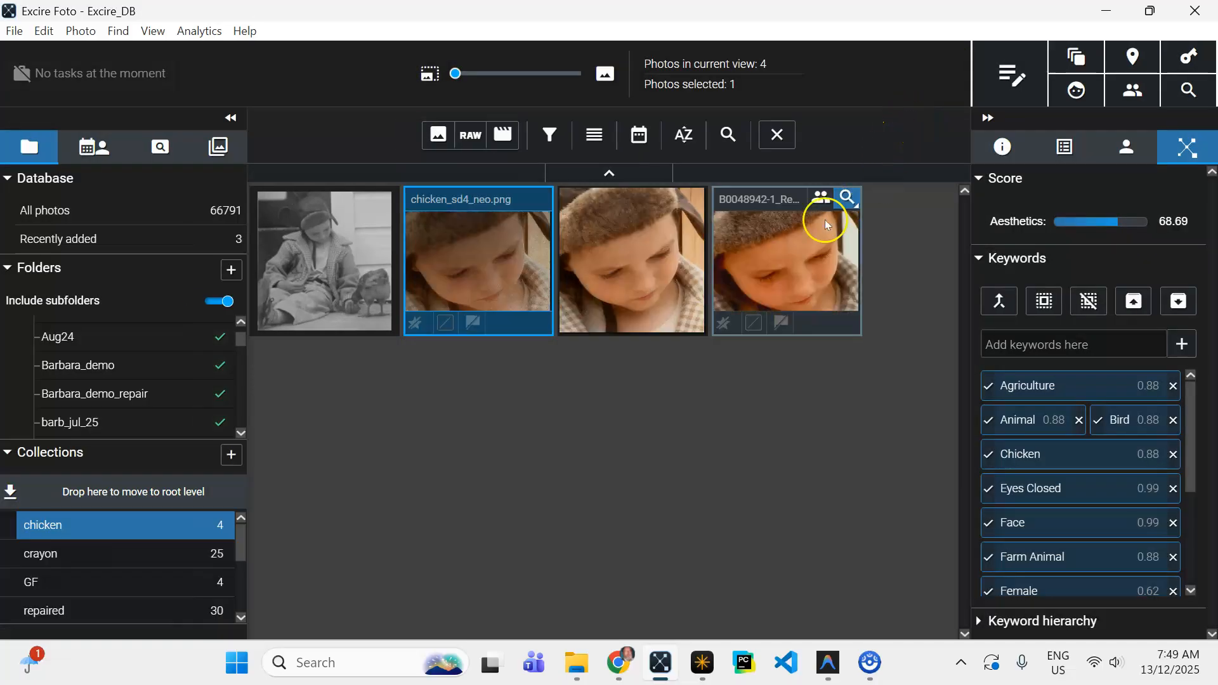
- View the untextured chicken coop version chicken_sd4.jpeg enlarged and close it
click(612, 279)
double_click(611, 279)
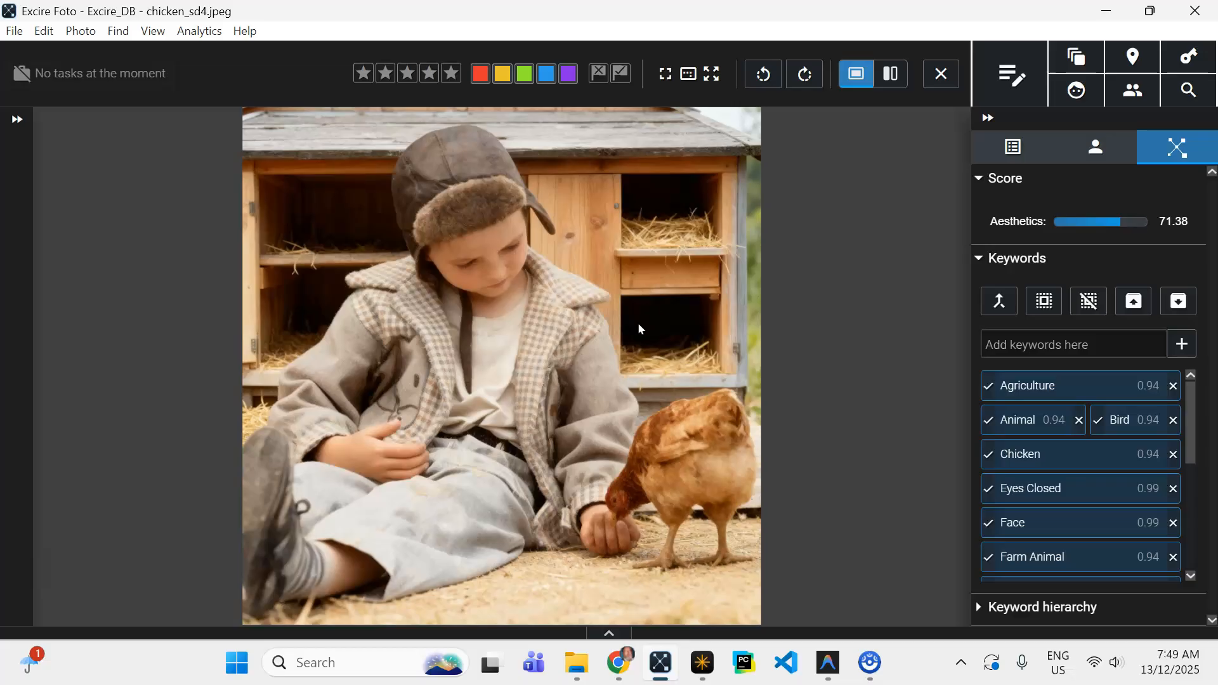
click(941, 75)
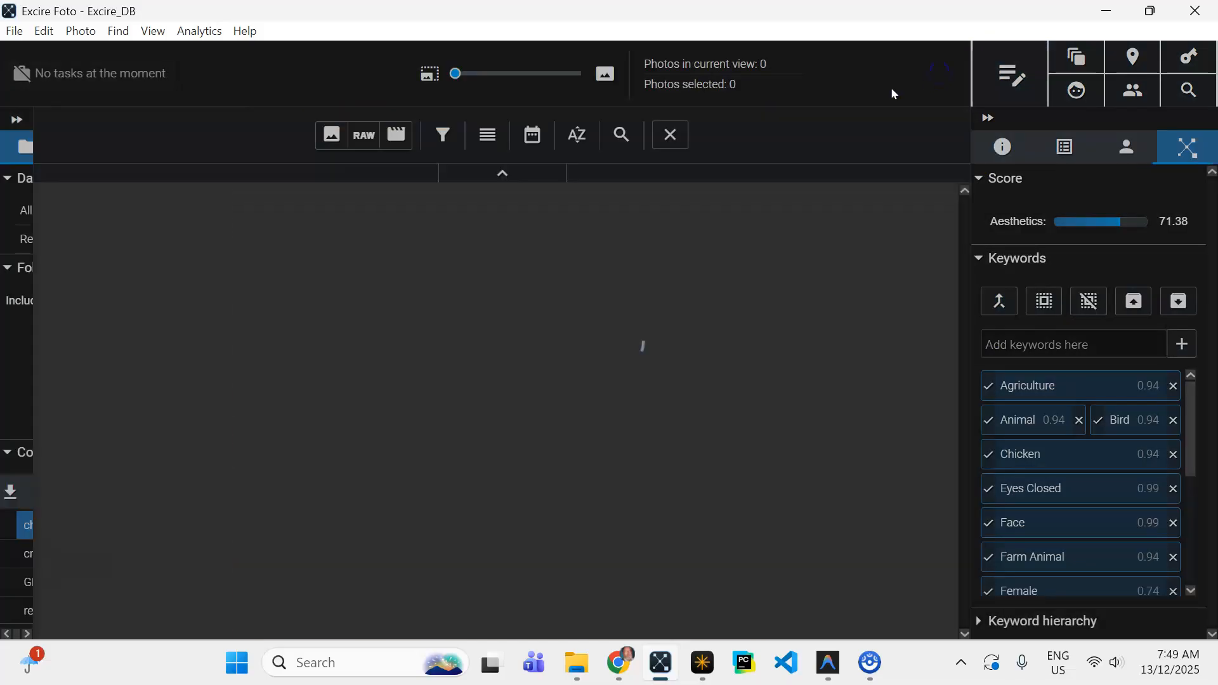
- View the restored colour version B0048942-1_Restored_neo.png enlarged, close it and check its file details
click(765, 160)
double_click(761, 250)
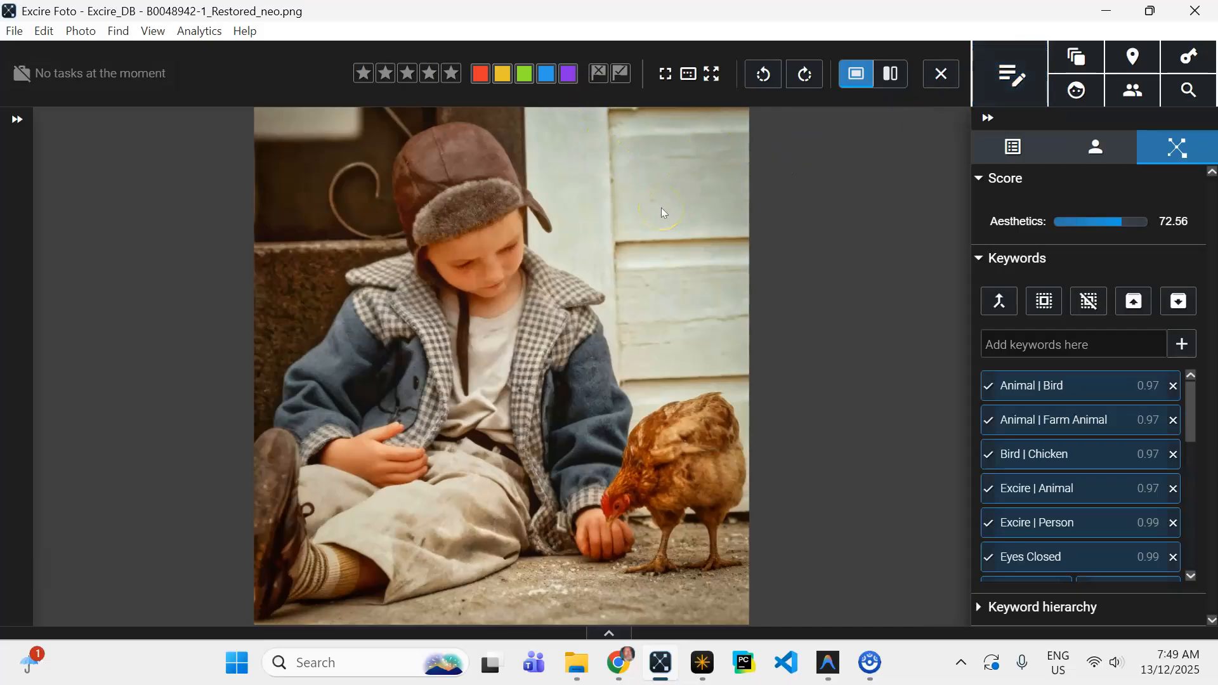
click(940, 74)
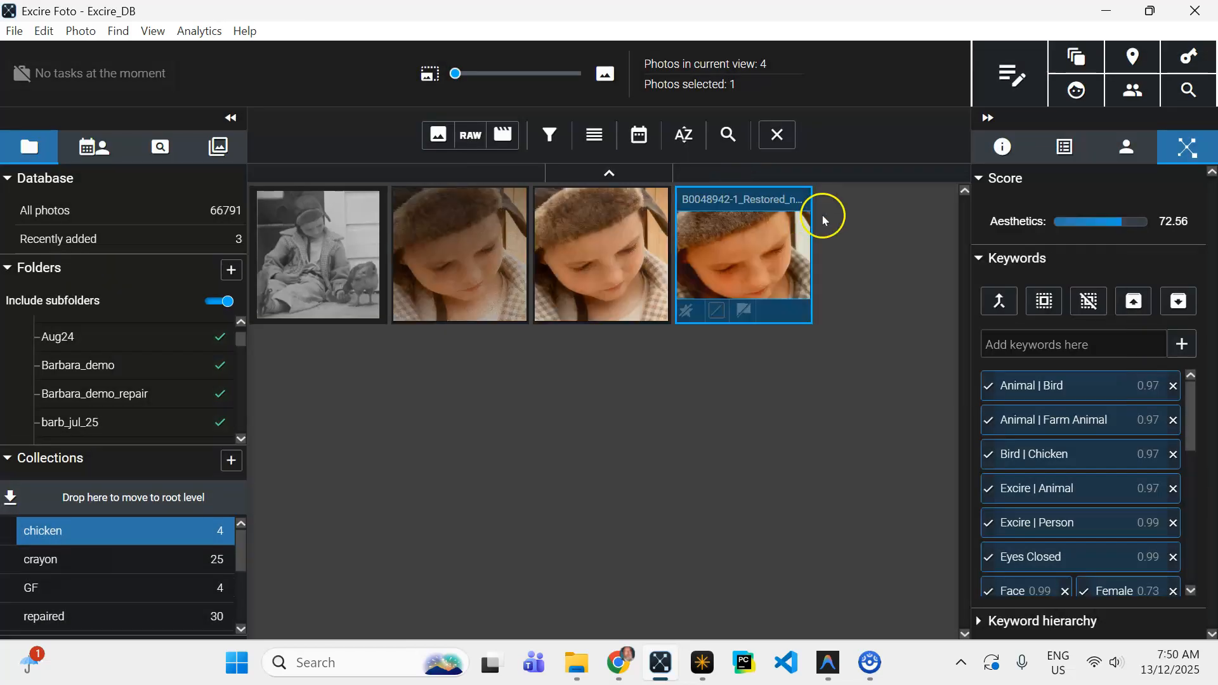
mouse_move(728, 209)
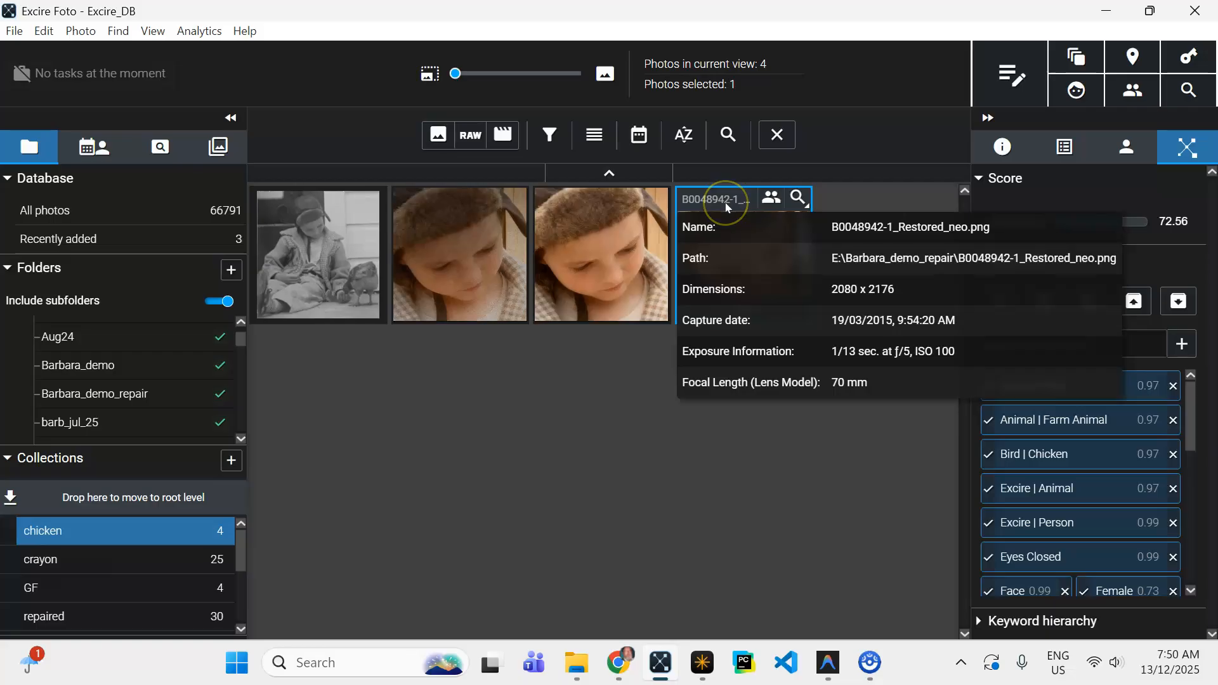